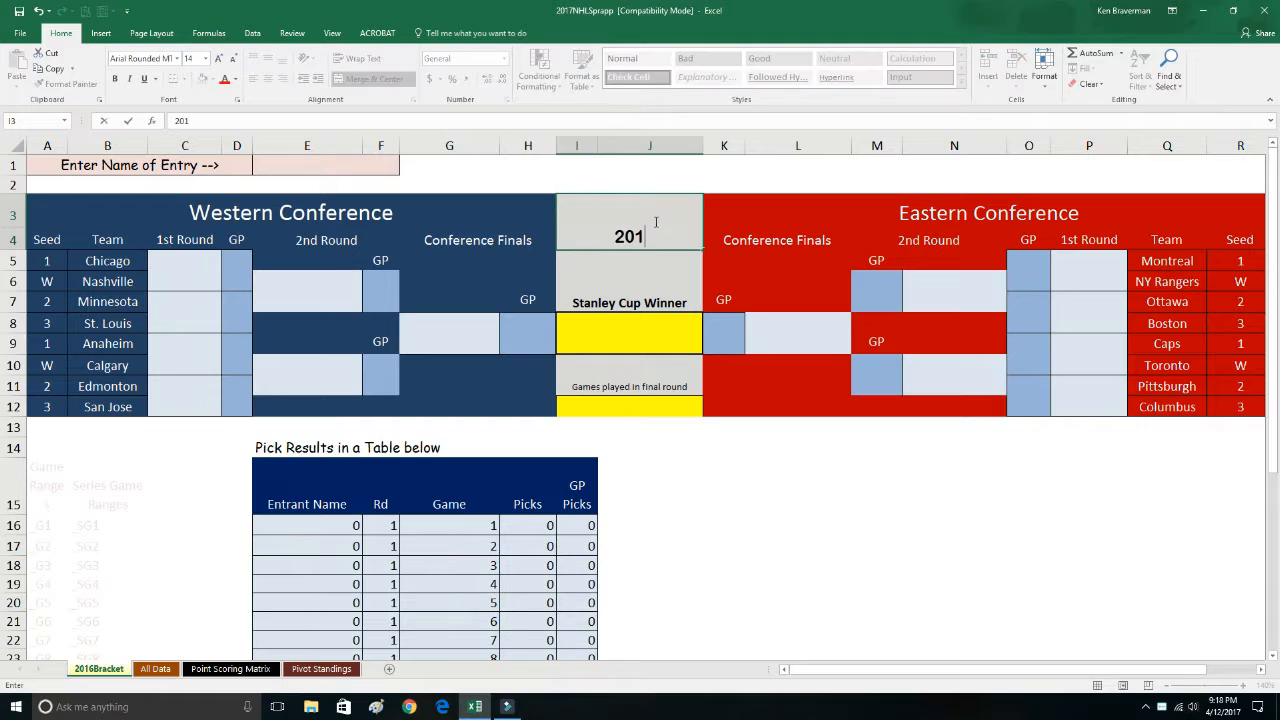
# Enter the bracket title "2017 NHL Playoffs" in the centre heading cell
pyautogui.write('L Playoffs')
pyautogui.press('Return')
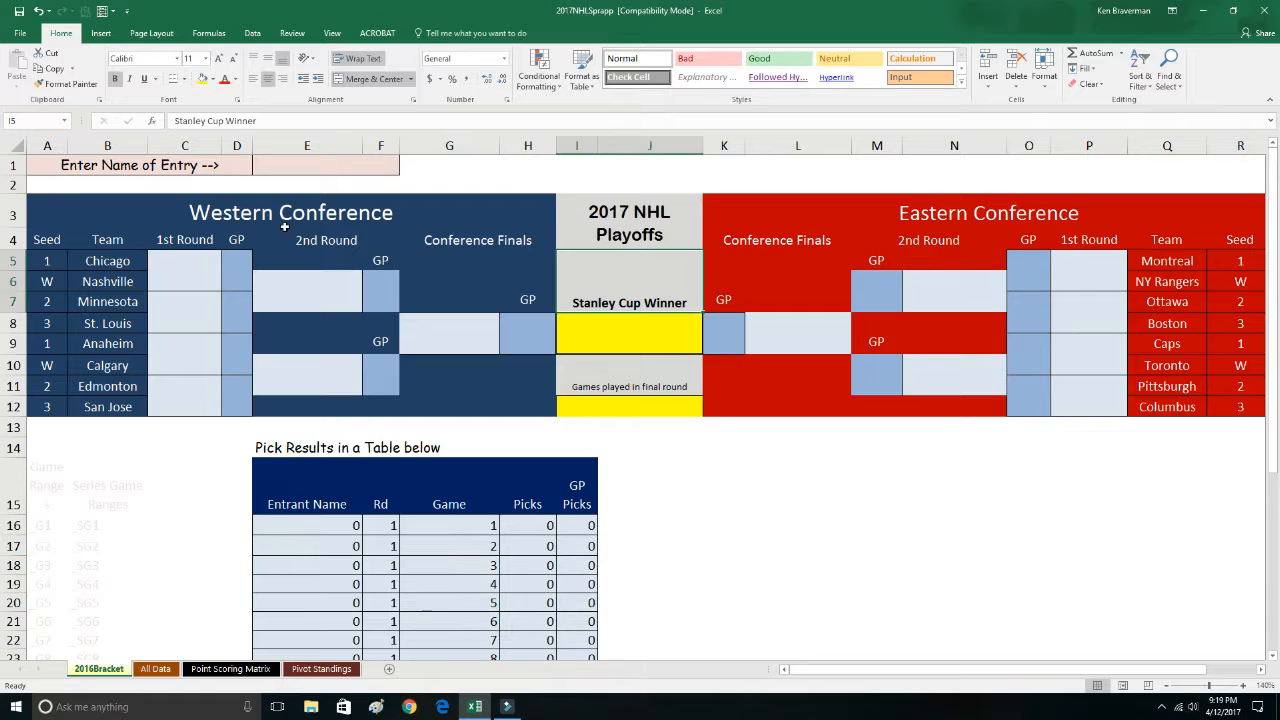
pyautogui.click(202, 270)
pyautogui.click(238, 276)
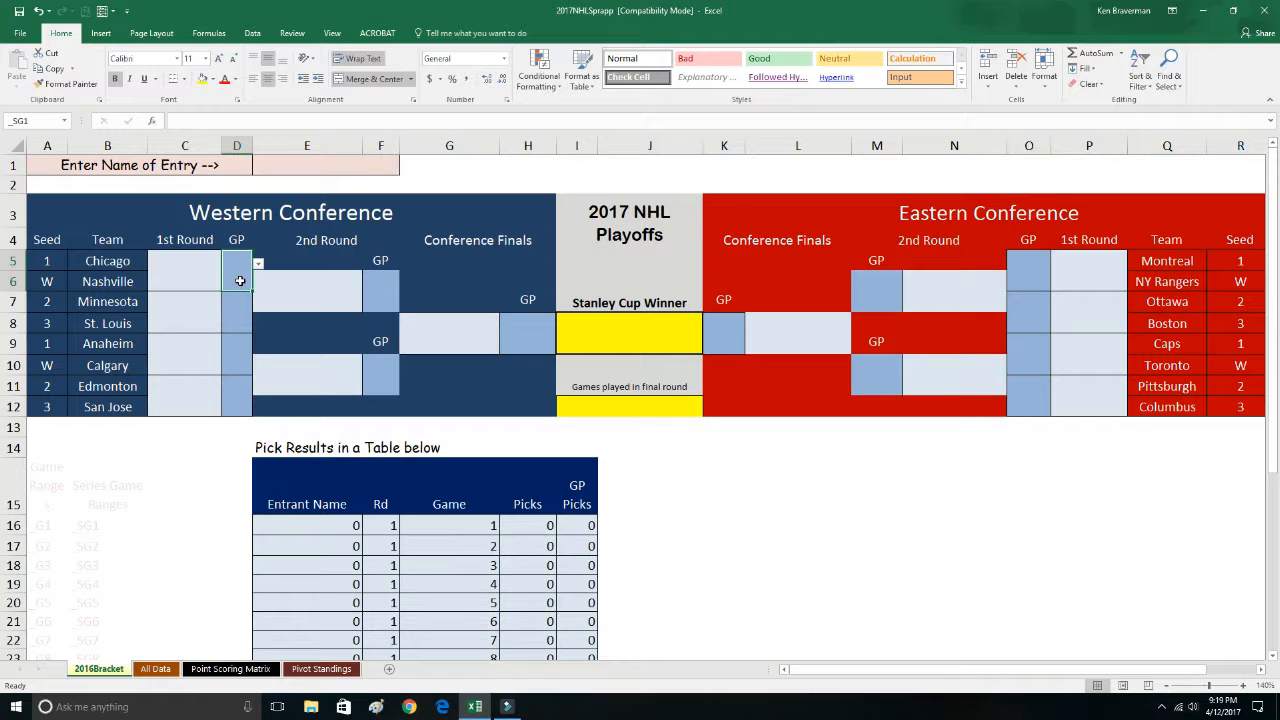
# Pick Pittsburgh as first-round winner over Columbus and set the series length to 5 games
pyautogui.click(1109, 398)
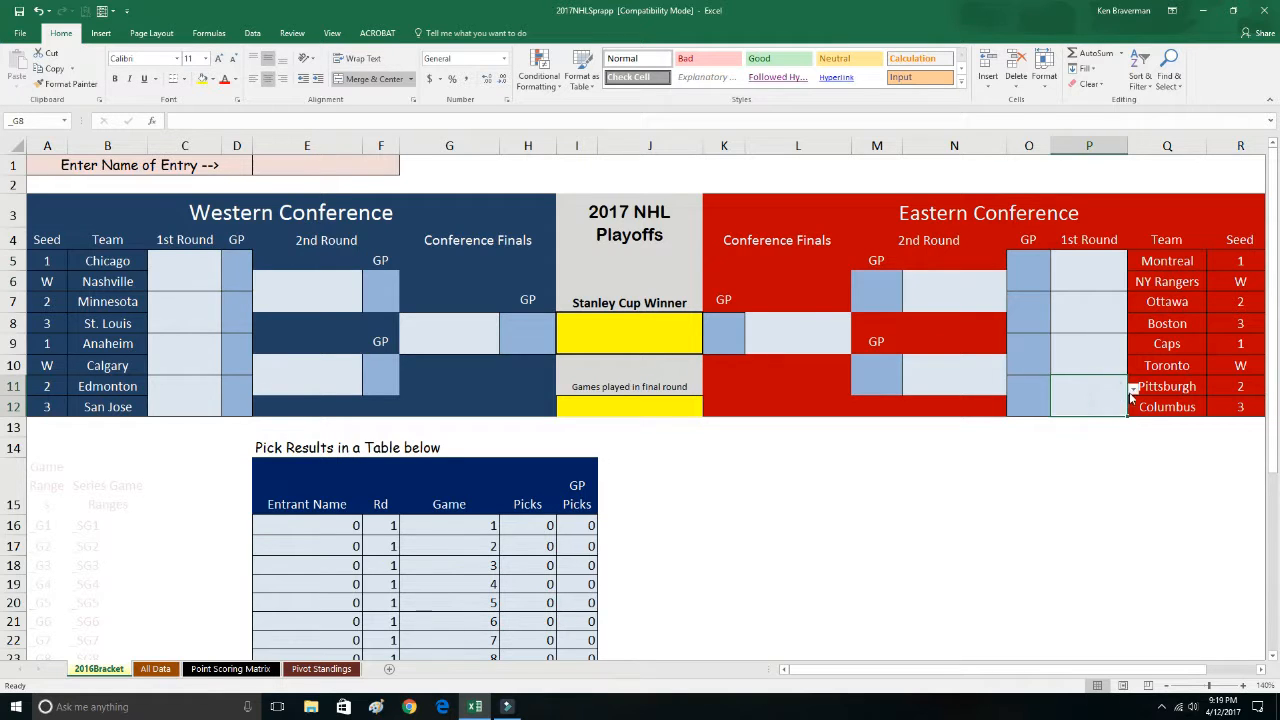
pyautogui.click(1133, 390)
pyautogui.click(1043, 401)
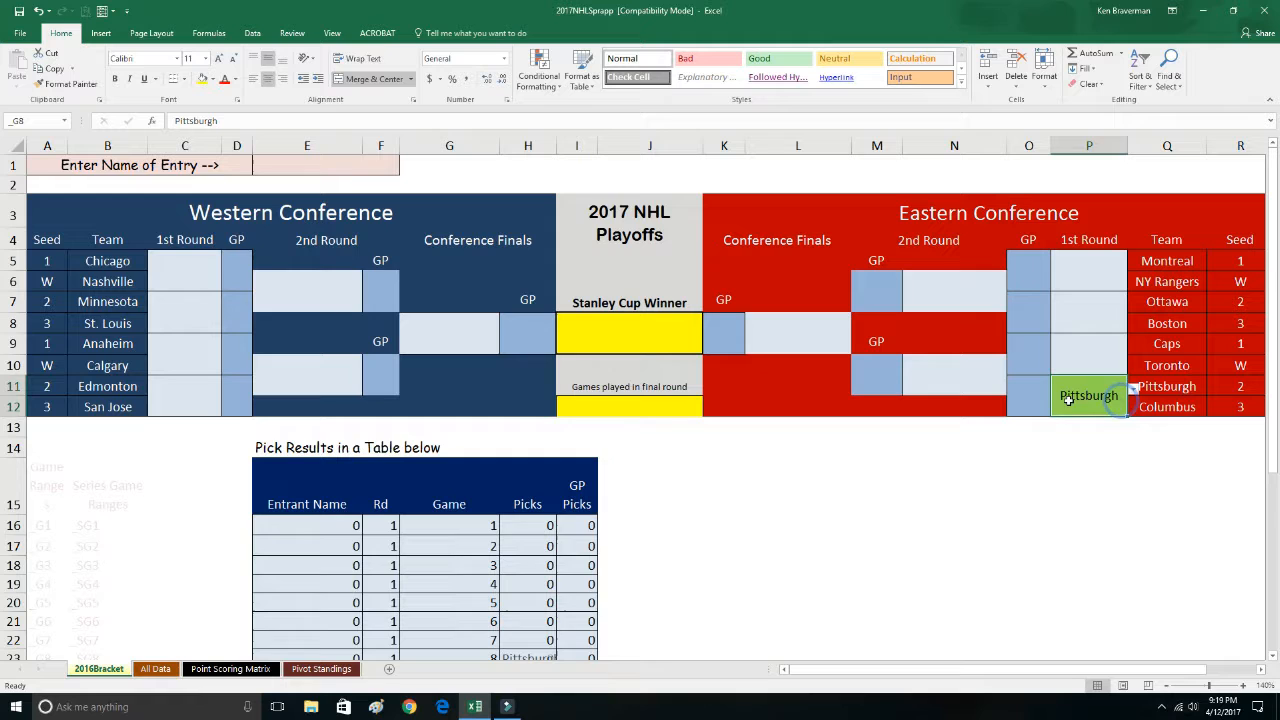
pyautogui.click(1020, 394)
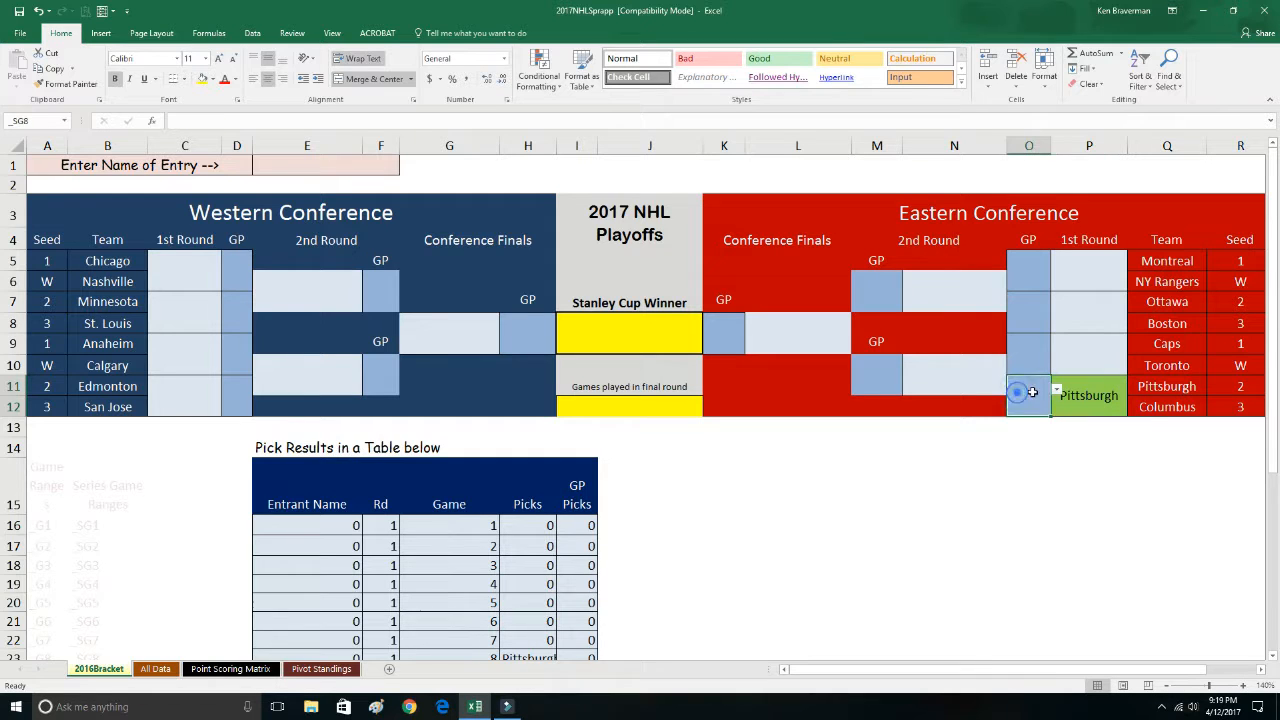
pyautogui.click(1057, 396)
pyautogui.click(978, 426)
# Pick Caps as first-round winner over Toronto and set the series length to 6 games
pyautogui.click(1108, 348)
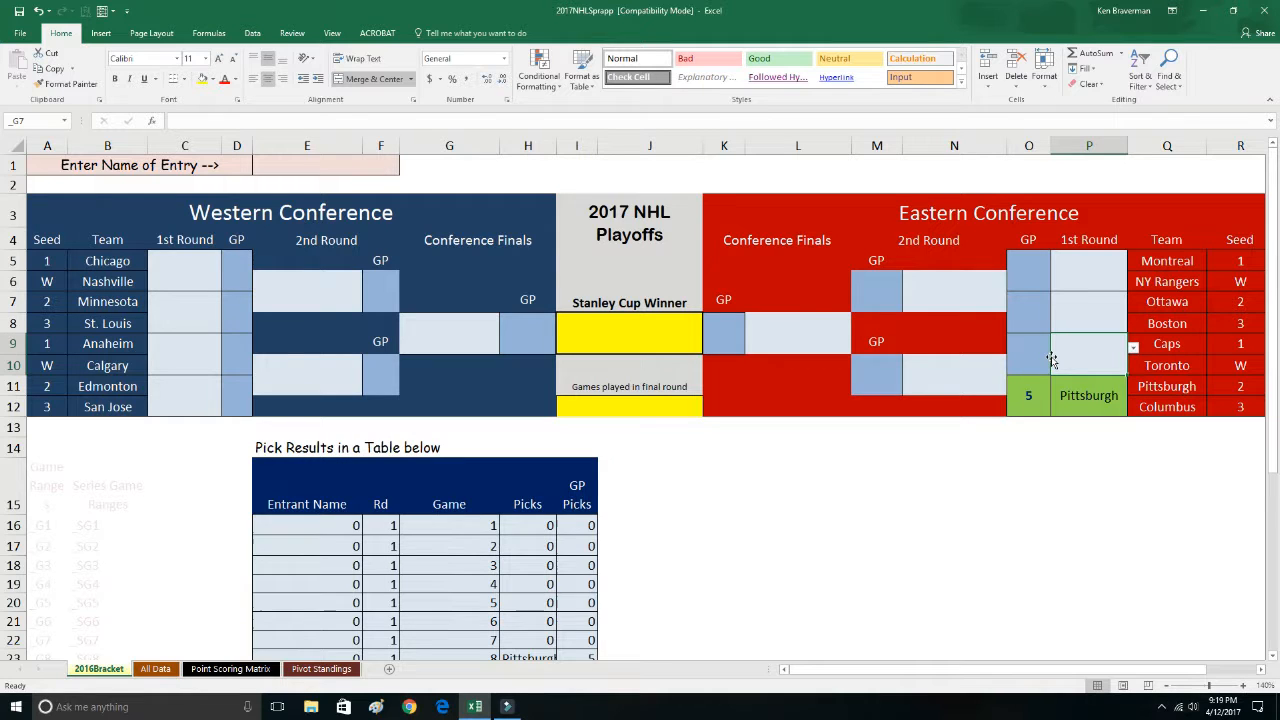
pyautogui.click(1133, 348)
pyautogui.click(1126, 361)
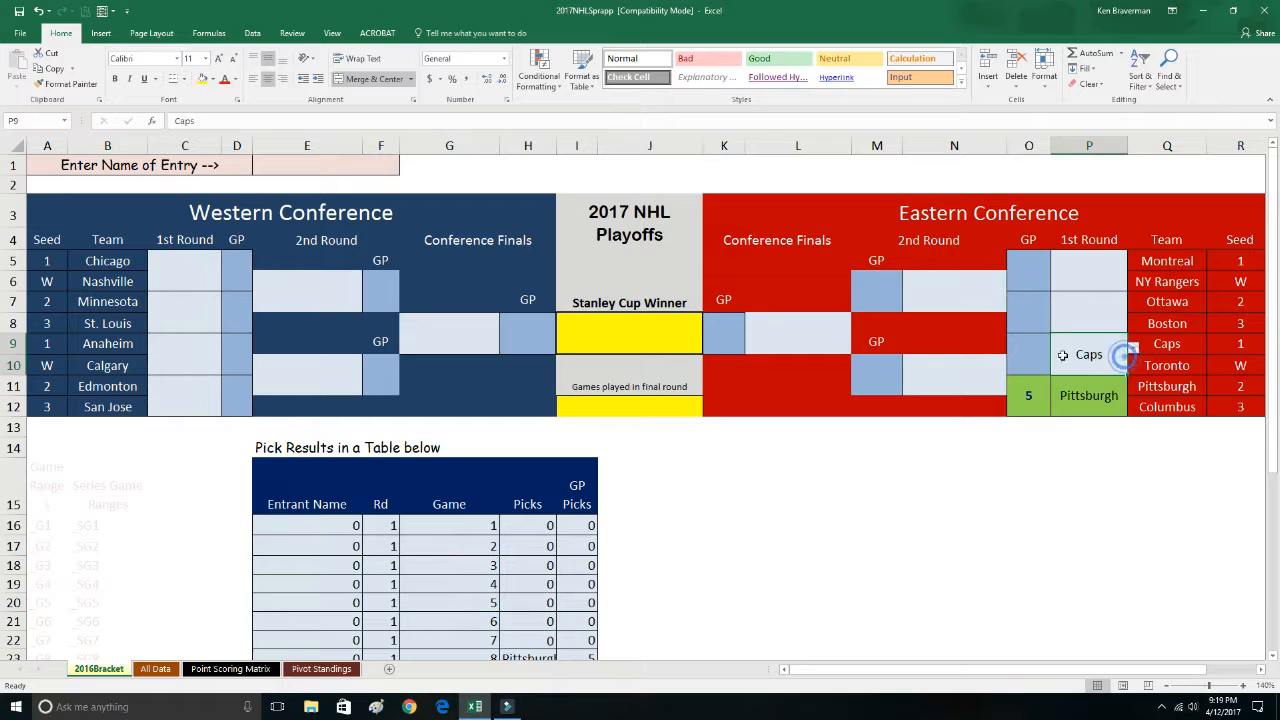
pyautogui.click(1025, 352)
pyautogui.click(1055, 350)
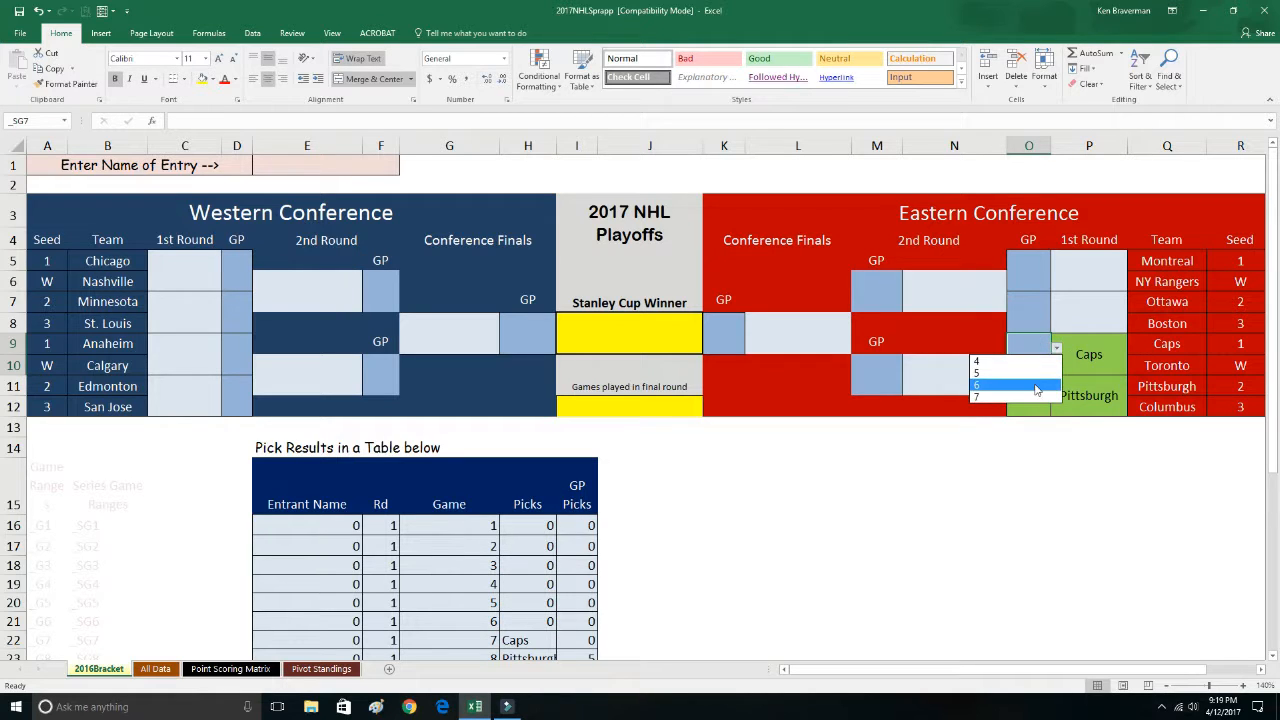
pyautogui.click(978, 385)
# Change the games played for the Caps–Toronto first-round series to 7
pyautogui.click(1087, 304)
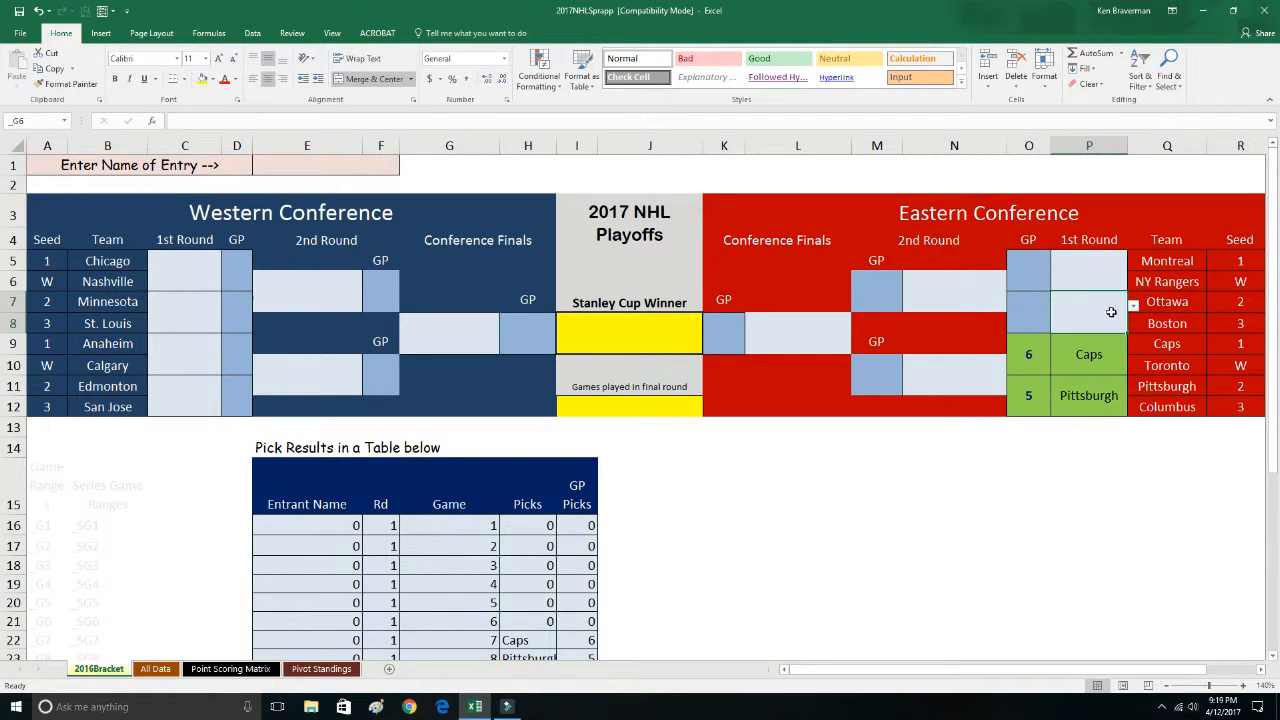
pyautogui.click(1036, 358)
pyautogui.click(1056, 348)
pyautogui.click(1040, 397)
# Pick Boston as first-round winner over Ottawa and set the series length to 6 games
pyautogui.click(1092, 318)
pyautogui.click(1133, 305)
pyautogui.click(1045, 331)
pyautogui.click(1034, 310)
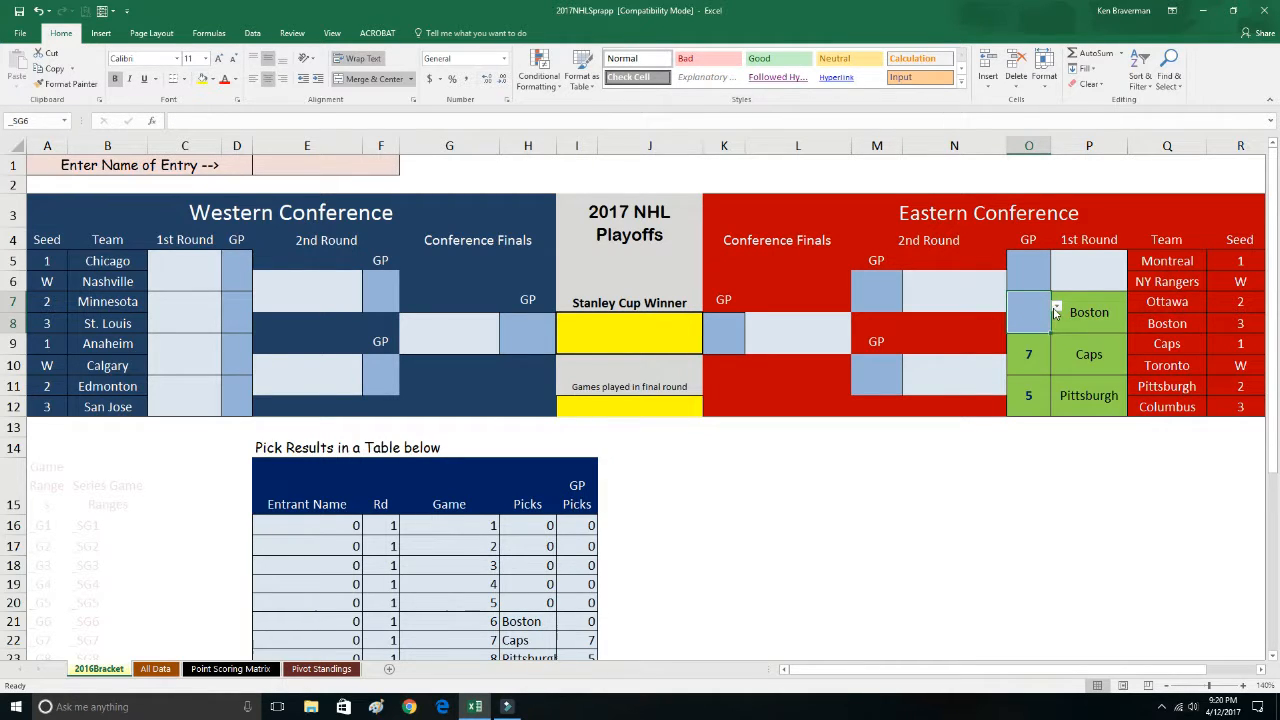
pyautogui.click(1056, 311)
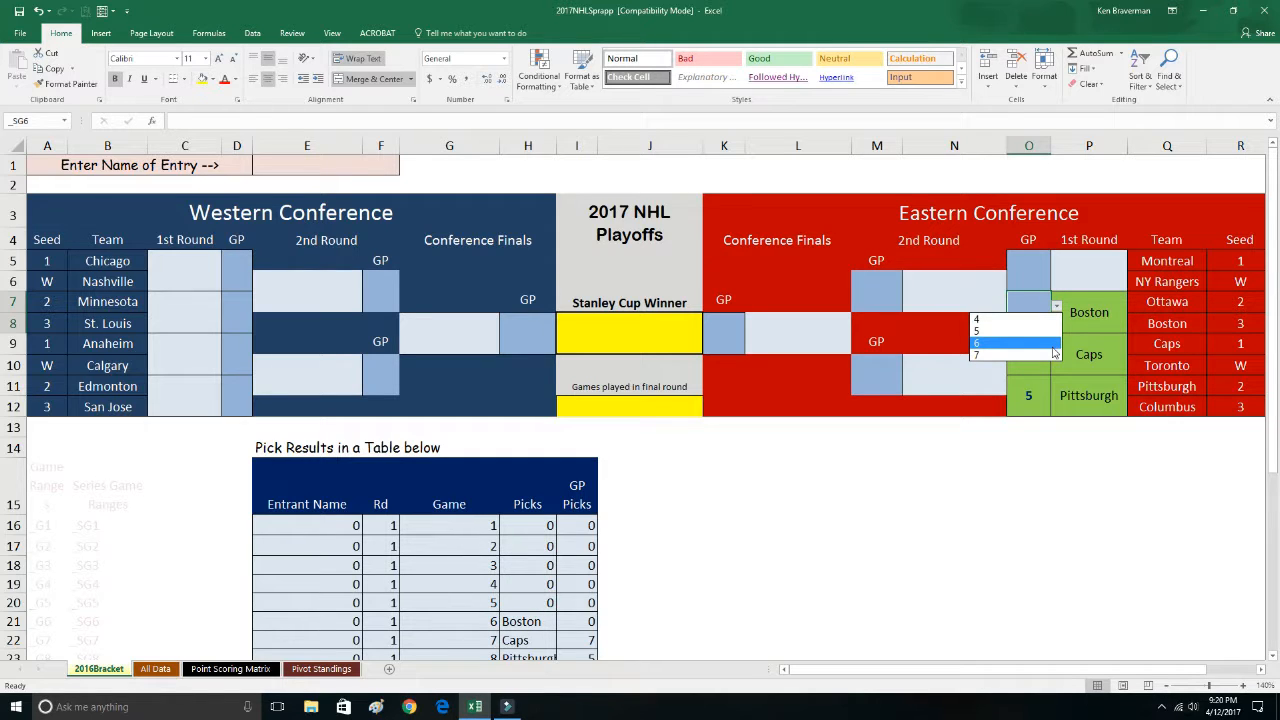
pyautogui.click(1053, 345)
# Pick NY Rangers as first-round winner over Montreal, entering 6 games played and revising it to 7
pyautogui.click(1088, 270)
pyautogui.click(1133, 264)
pyautogui.click(1040, 284)
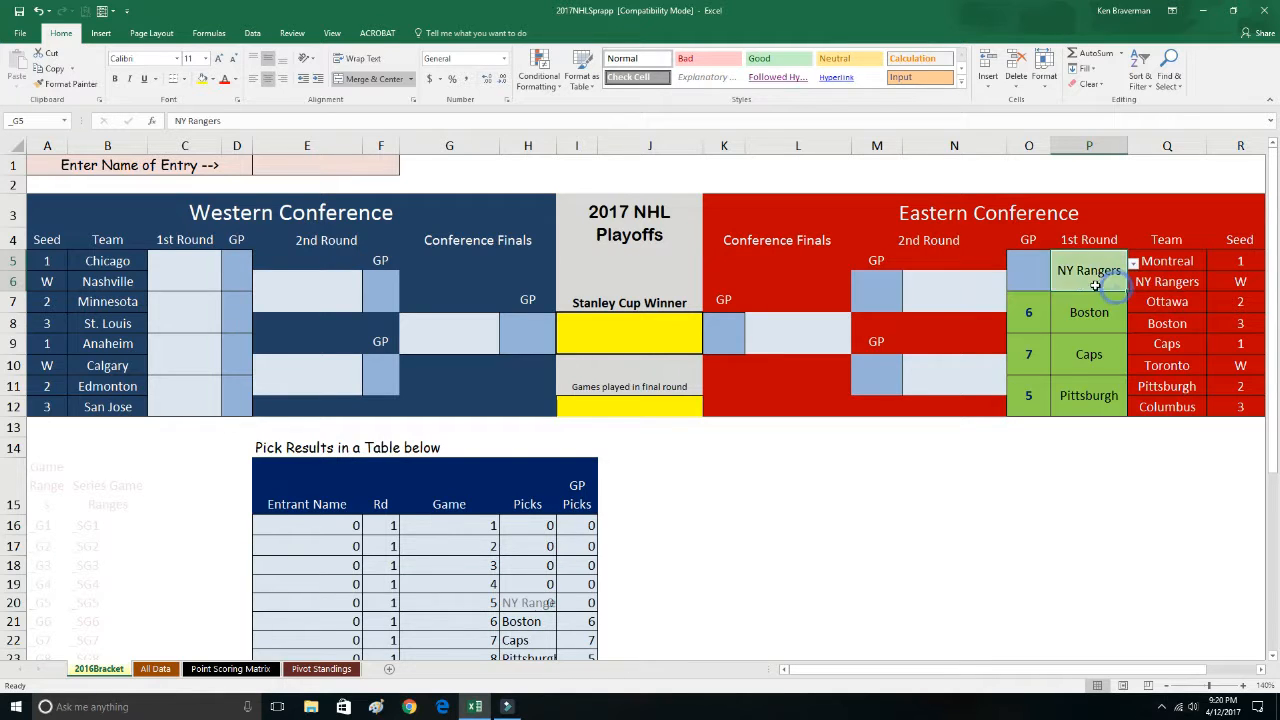
pyautogui.click(1029, 276)
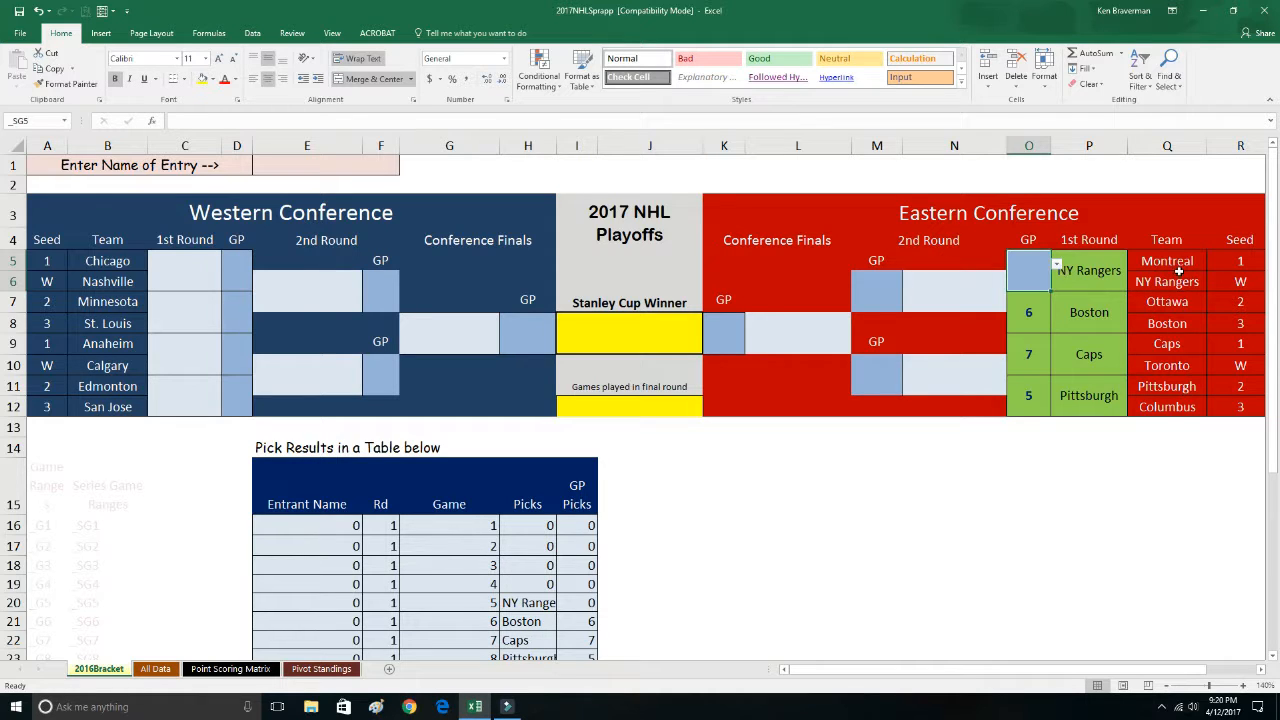
pyautogui.click(1236, 282)
pyautogui.click(1047, 263)
pyautogui.click(1056, 263)
pyautogui.click(1010, 301)
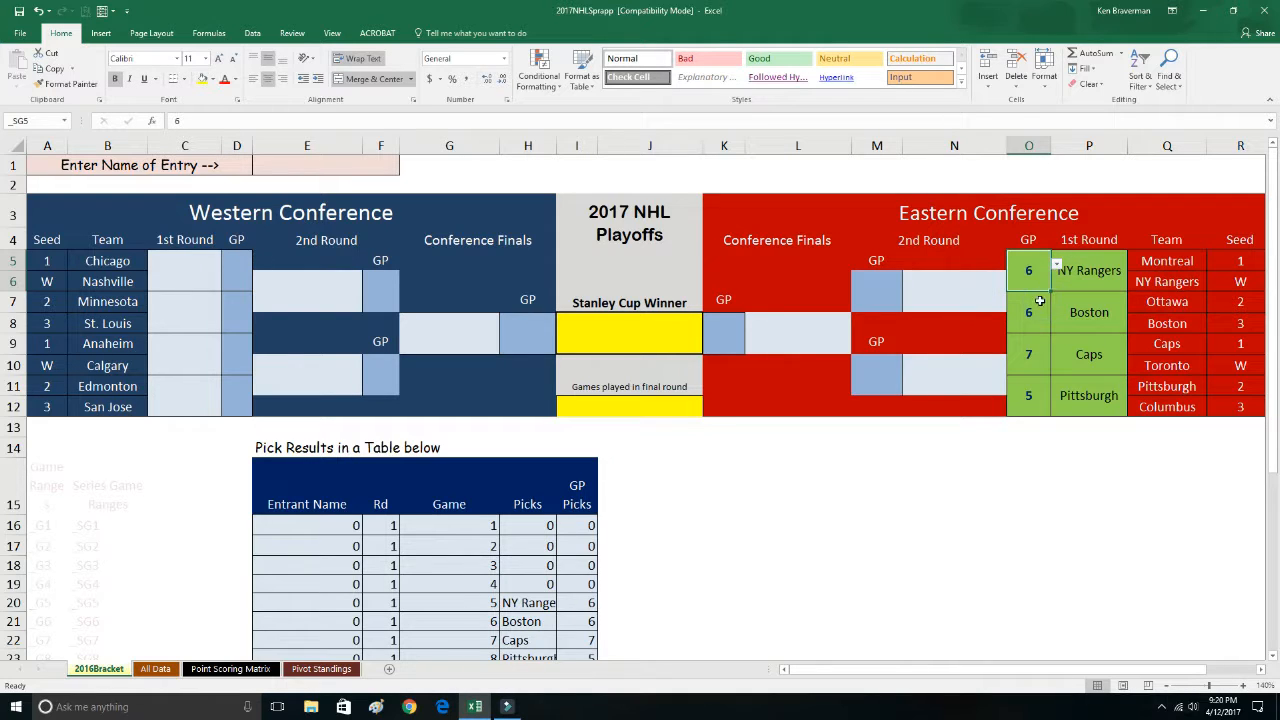
pyautogui.click(1057, 265)
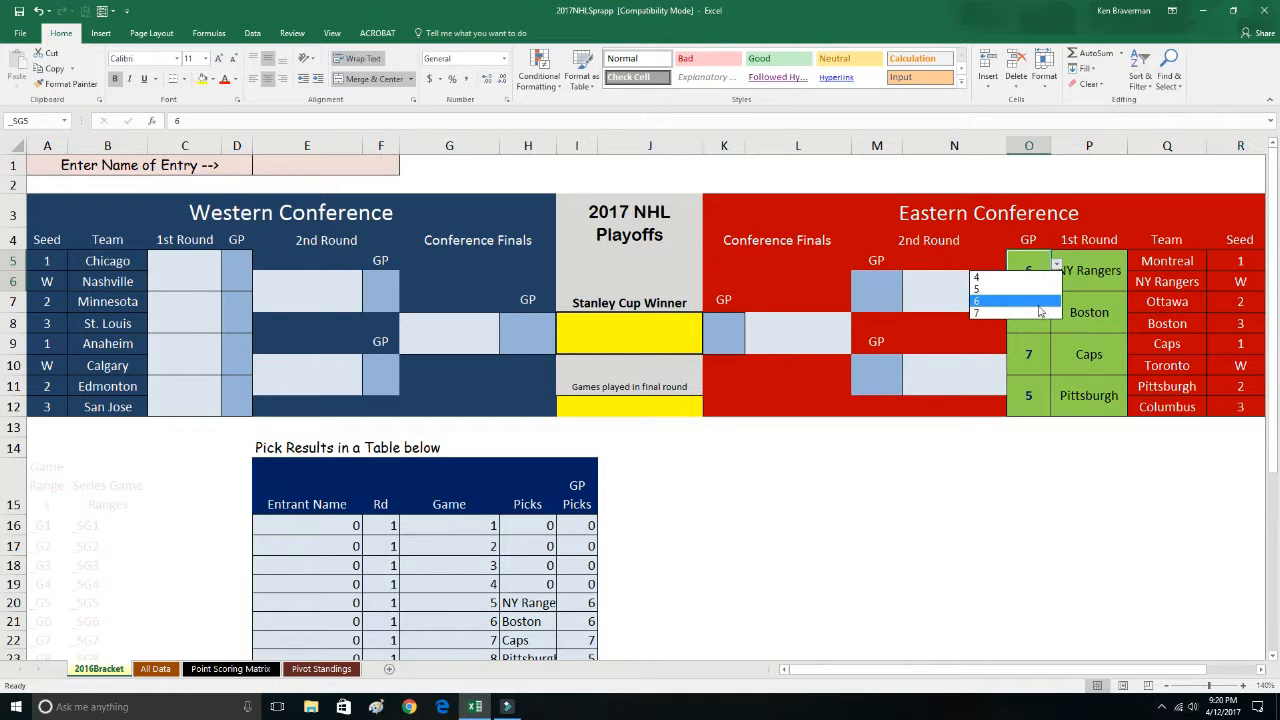
pyautogui.click(1038, 311)
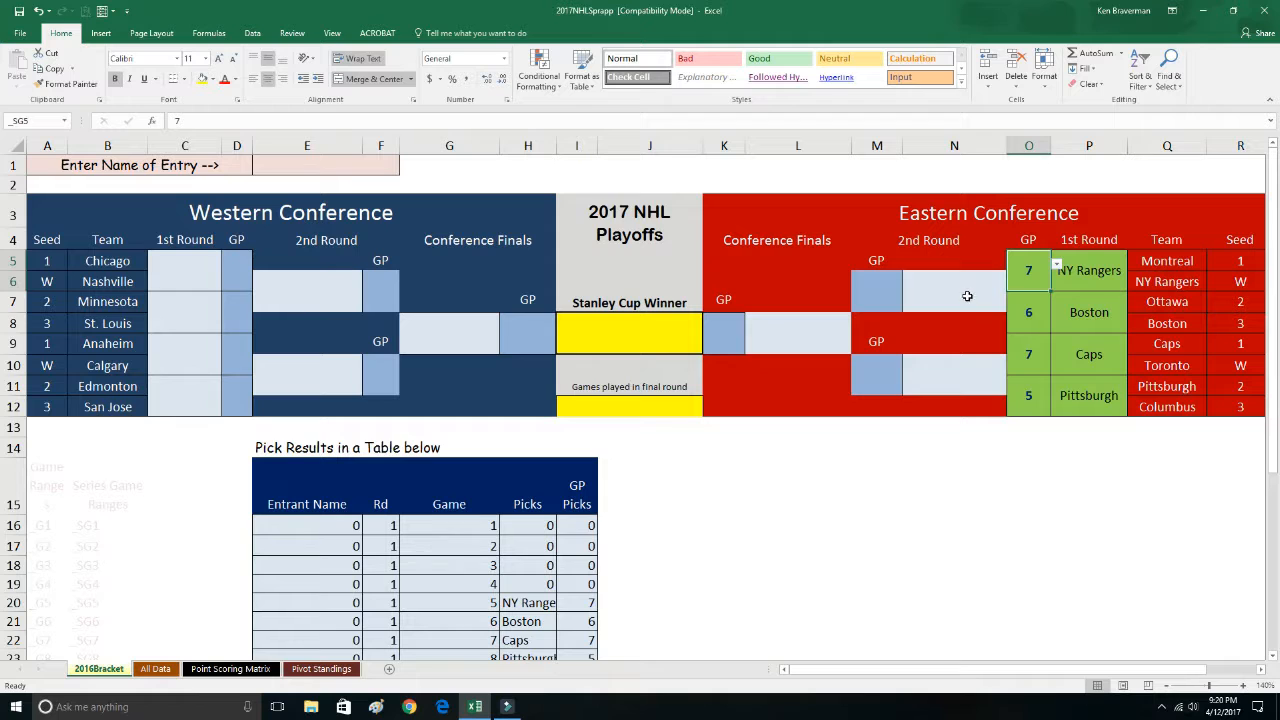
# Pick NY Rangers as the second-round winner over Boston and set the series length to 6 games
pyautogui.click(966, 292)
pyautogui.click(1012, 287)
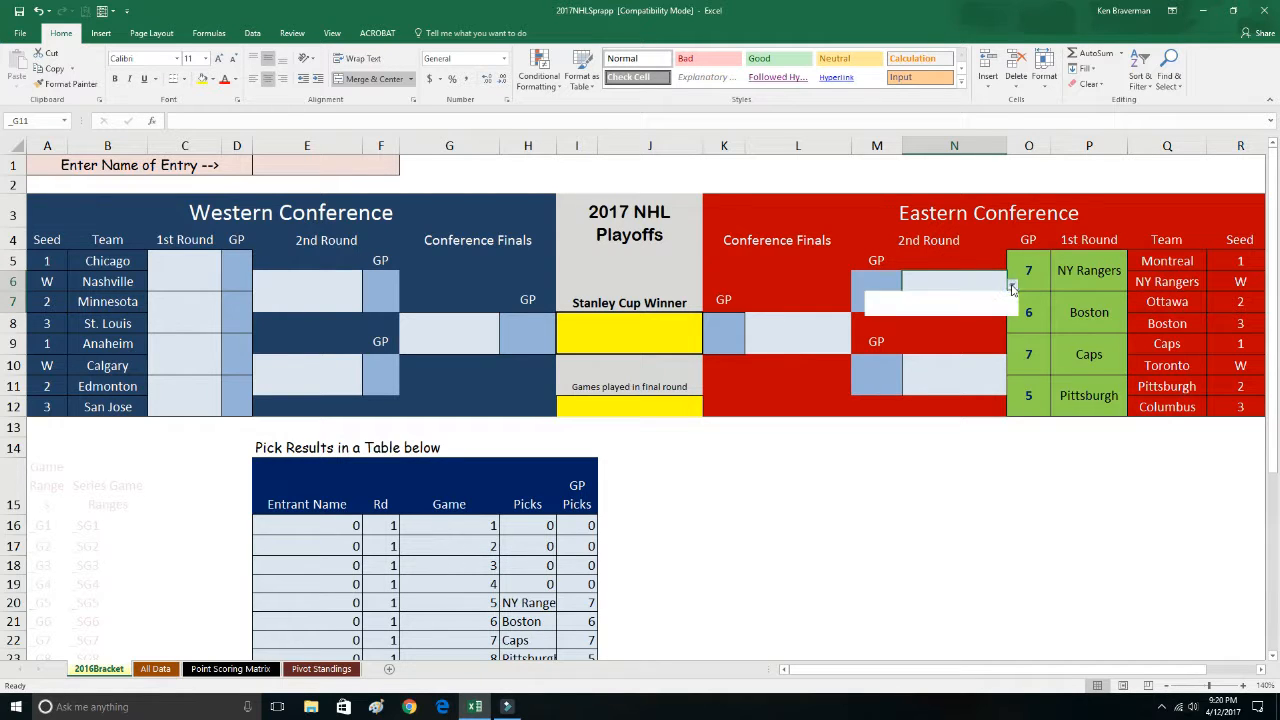
pyautogui.click(995, 287)
pyautogui.click(883, 293)
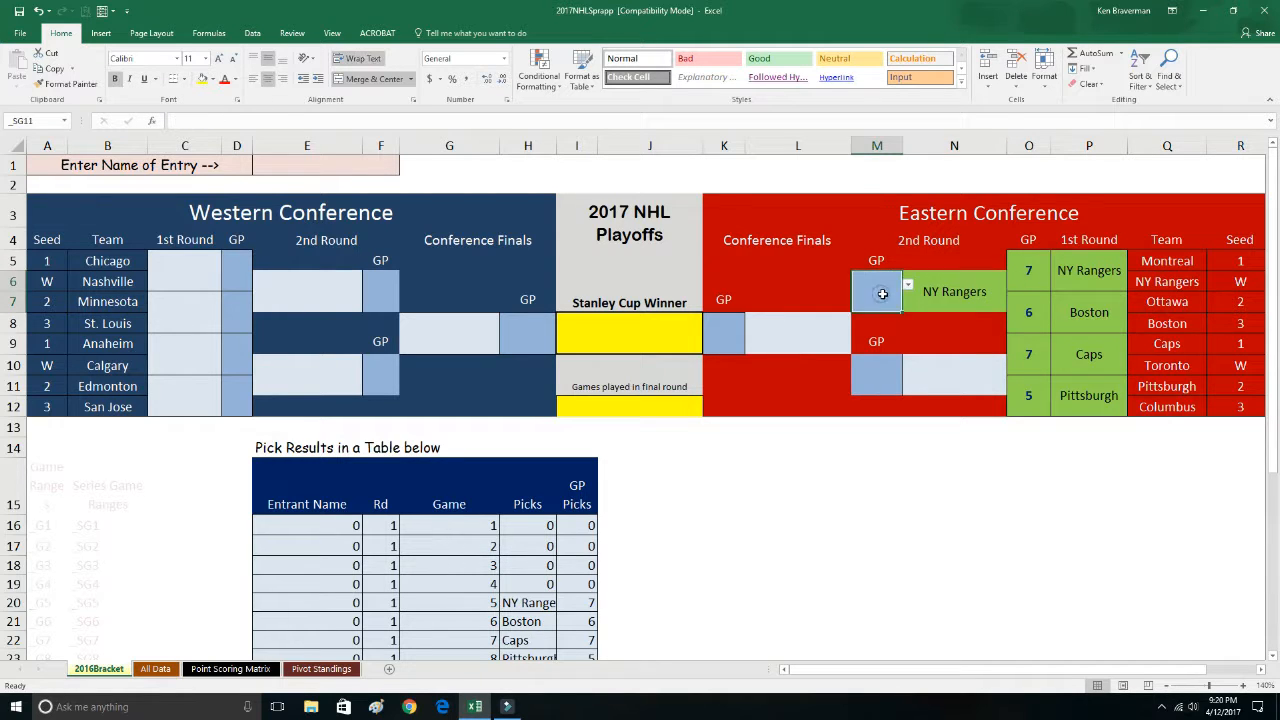
pyautogui.click(907, 285)
pyautogui.click(890, 322)
# Pick Caps as the second-round winner over Pittsburgh and set the series length to 6 games
pyautogui.click(957, 374)
pyautogui.click(1012, 370)
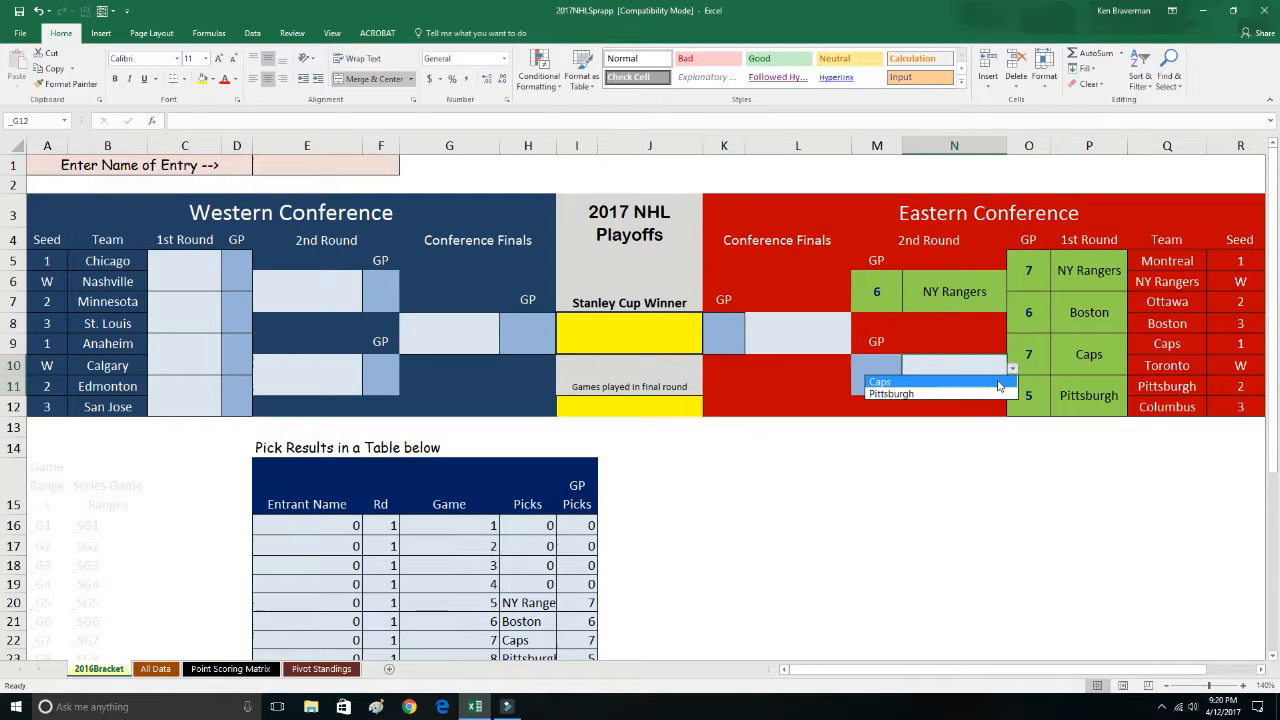
pyautogui.click(998, 384)
pyautogui.click(870, 366)
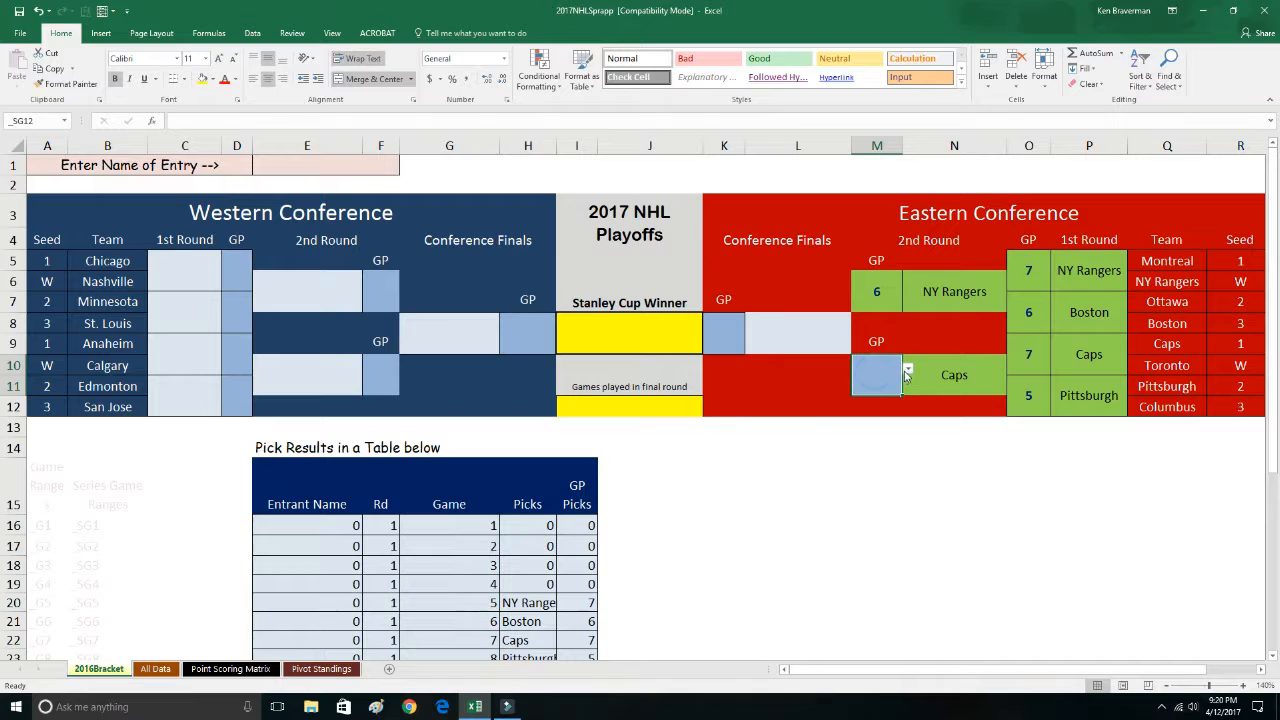
pyautogui.click(905, 370)
pyautogui.click(886, 406)
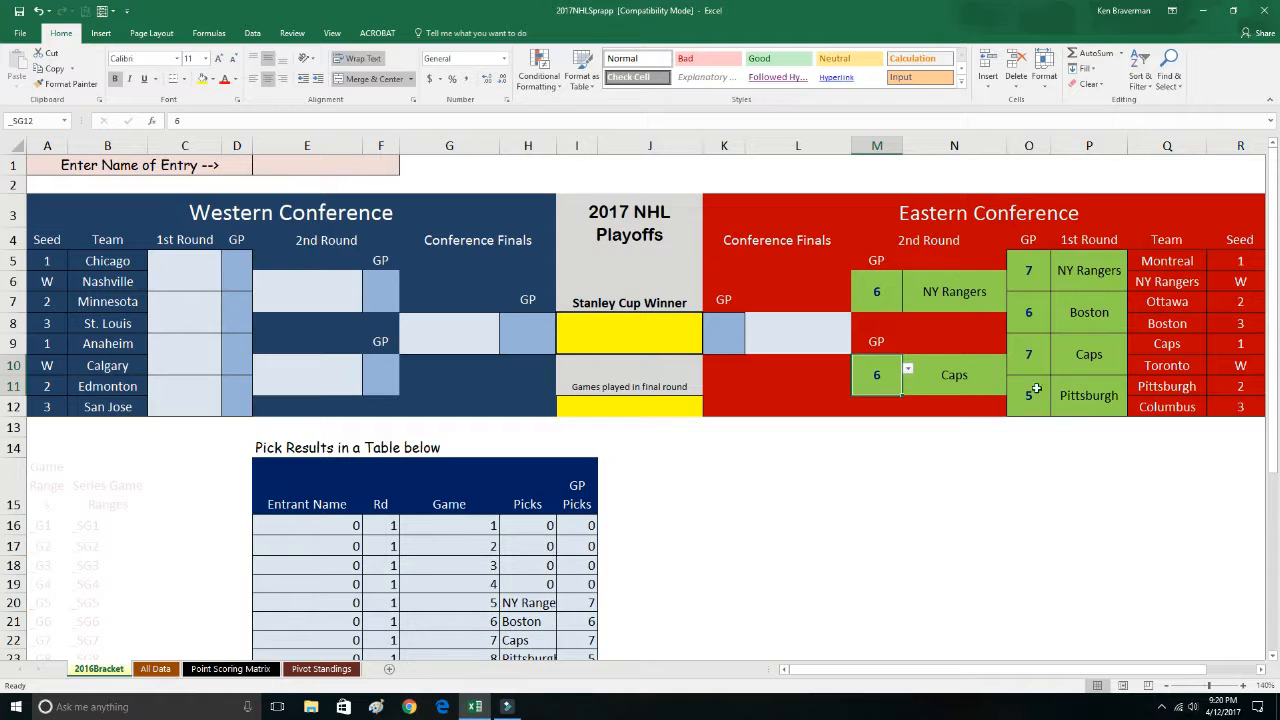
# Pick Caps as the Eastern Conference Finals winner over NY Rangers
pyautogui.click(818, 330)
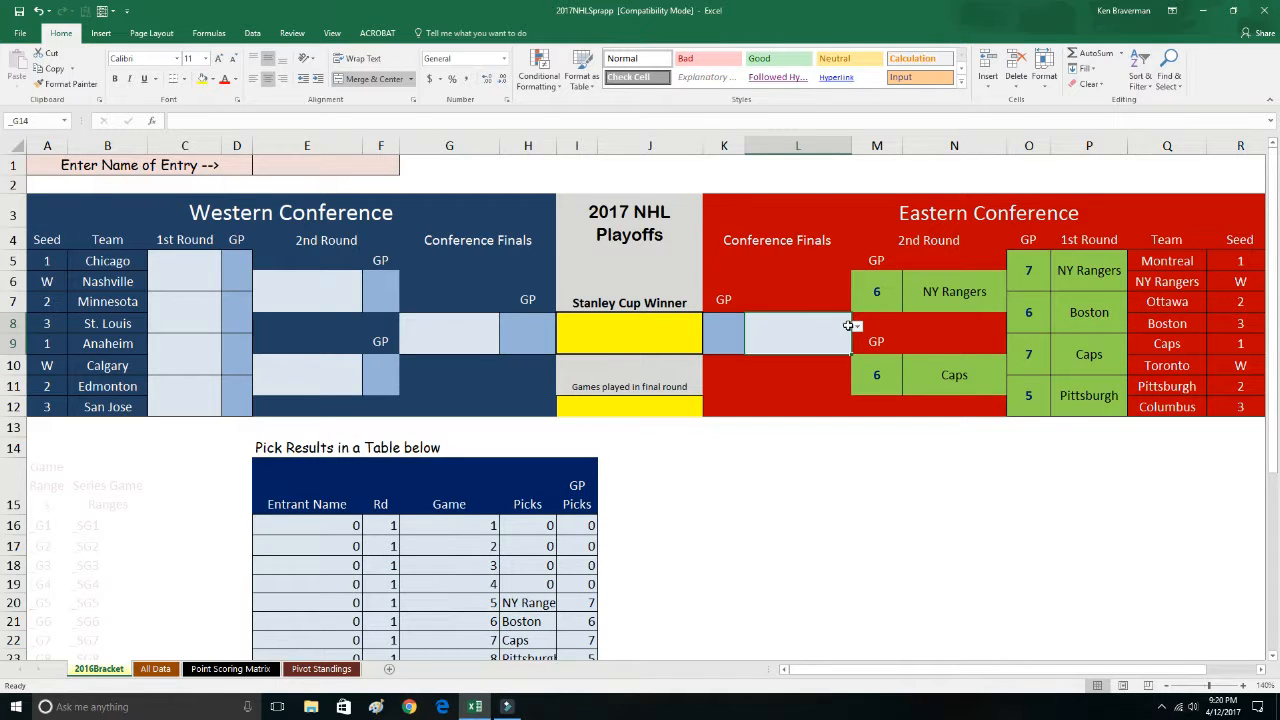
pyautogui.moveTo(893, 374); pyautogui.dragTo(950, 375)
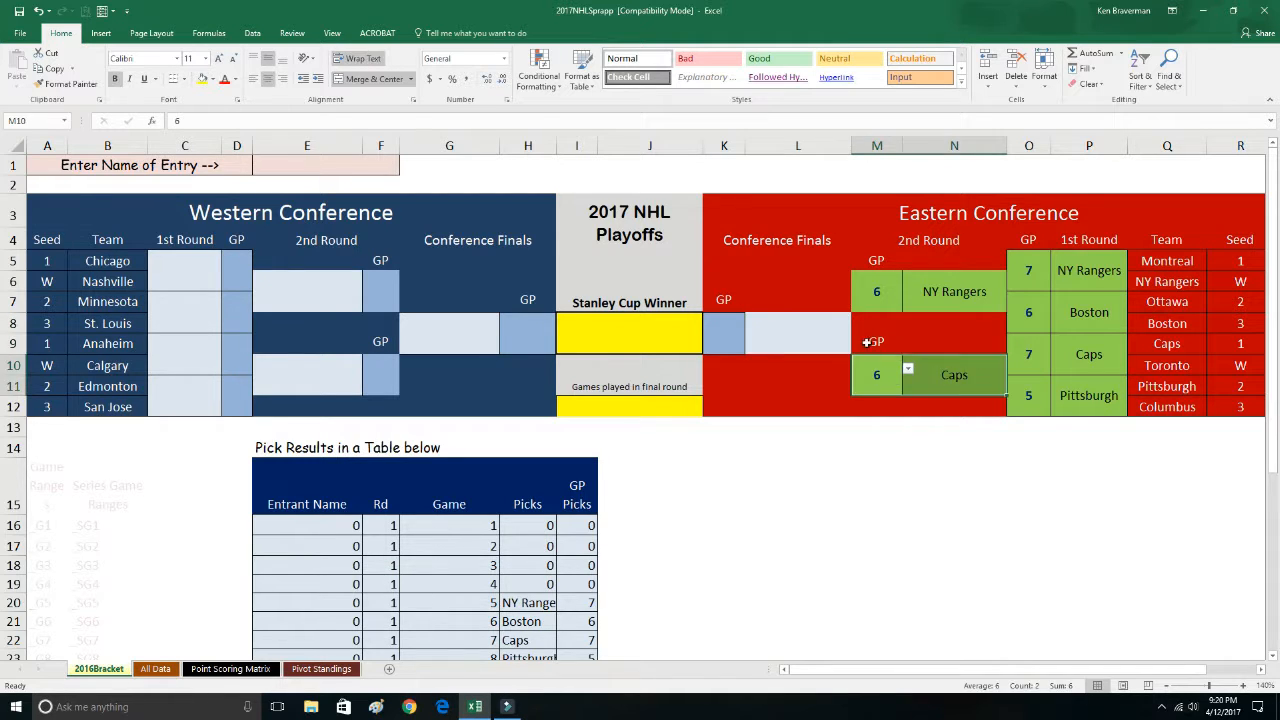
pyautogui.click(840, 328)
pyautogui.click(857, 327)
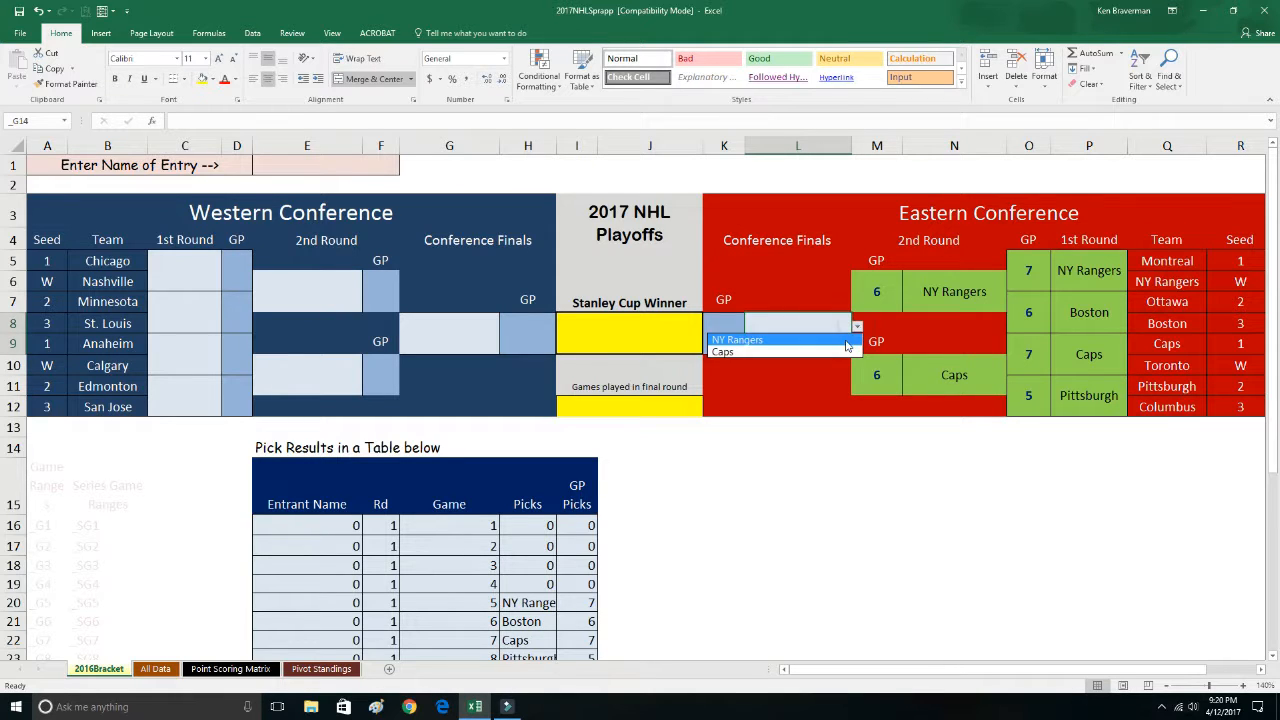
pyautogui.click(847, 353)
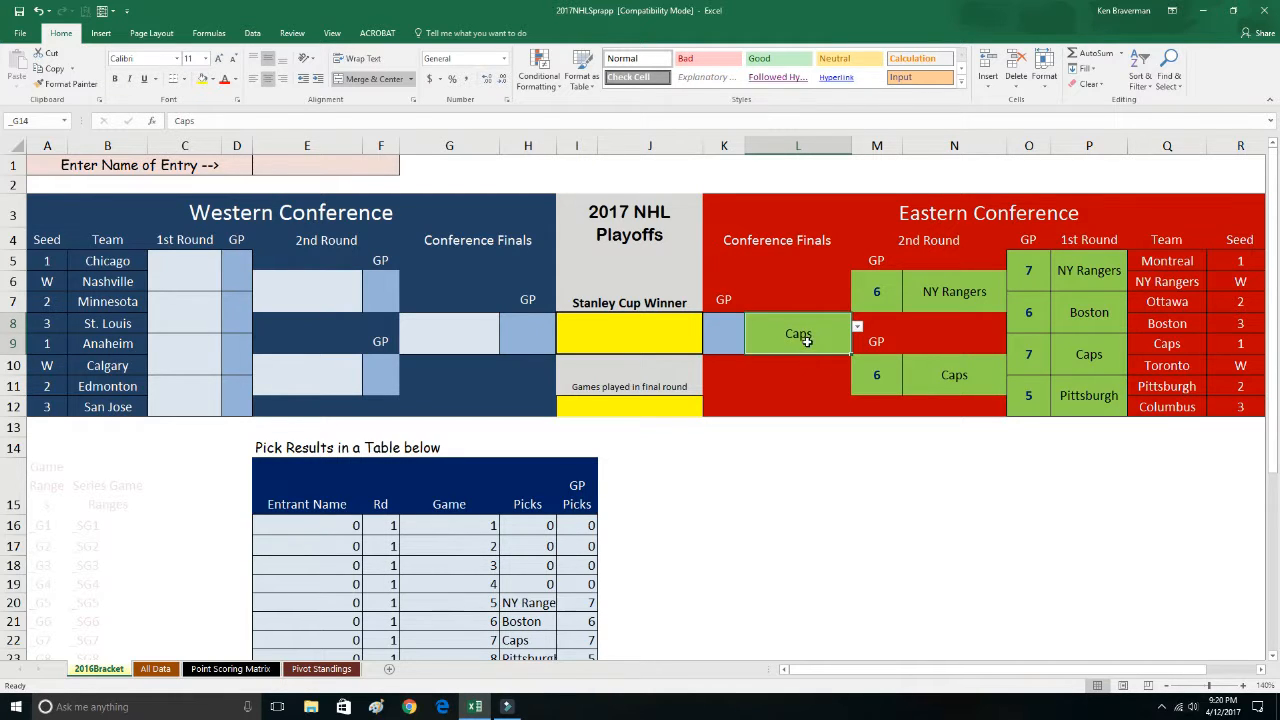
pyautogui.click(724, 326)
pyautogui.click(784, 327)
# Change the second-round winner of the Caps–Pittsburgh series to Pittsburgh and its games played to 7
pyautogui.click(972, 381)
pyautogui.click(1012, 369)
pyautogui.click(945, 387)
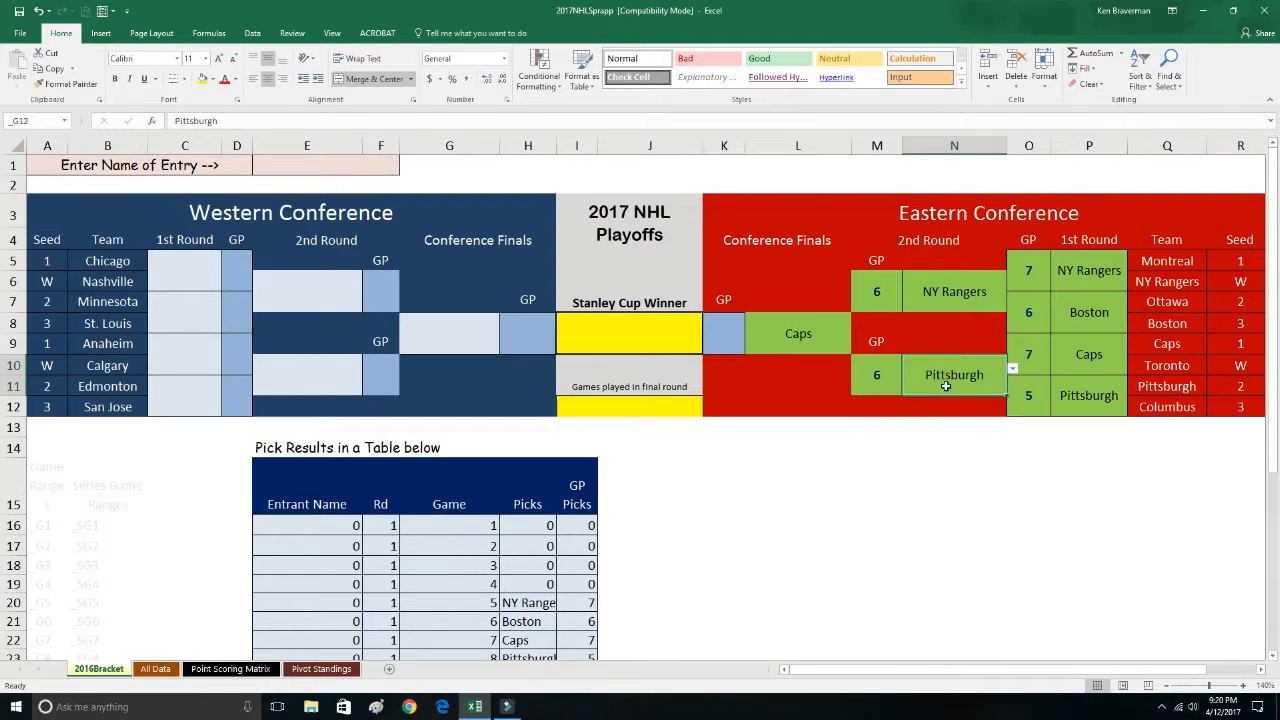
pyautogui.click(882, 380)
pyautogui.click(907, 369)
pyautogui.click(895, 408)
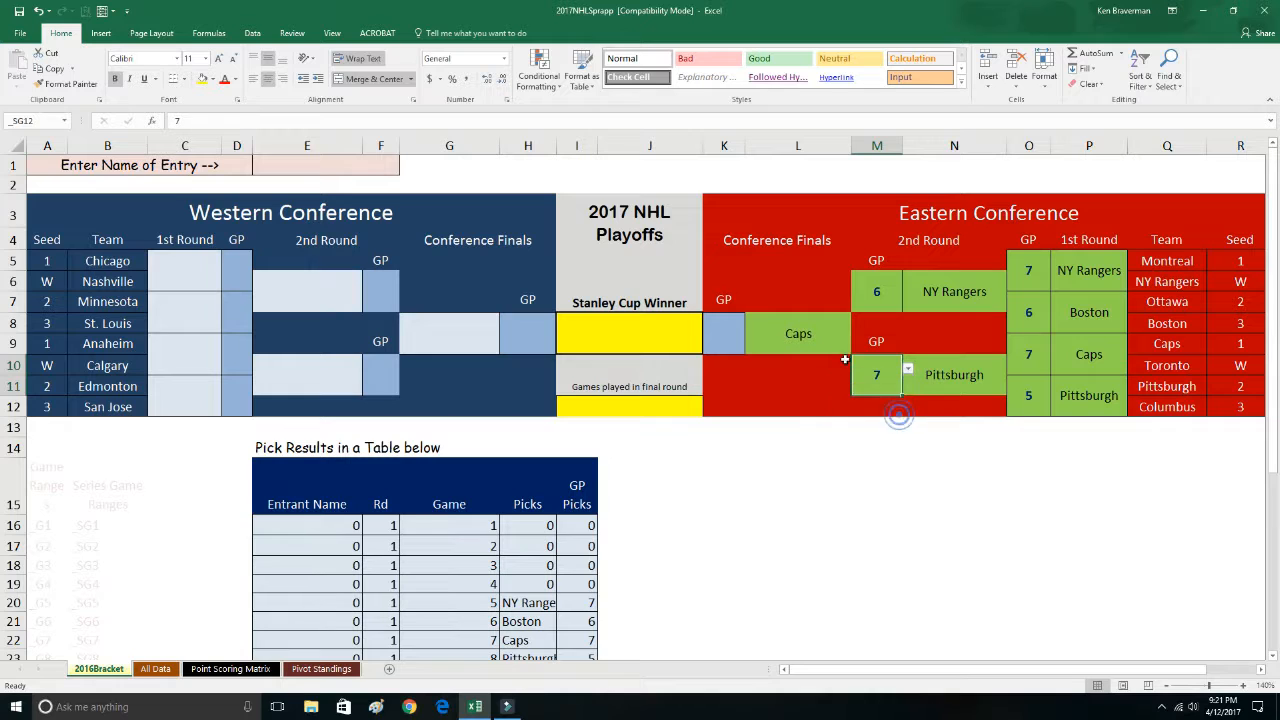
# Change the Eastern Conference Finals pick to Pittsburgh and set the series length to 5 games
pyautogui.click(822, 336)
pyautogui.click(856, 328)
pyautogui.click(780, 352)
pyautogui.click(725, 325)
pyautogui.click(751, 327)
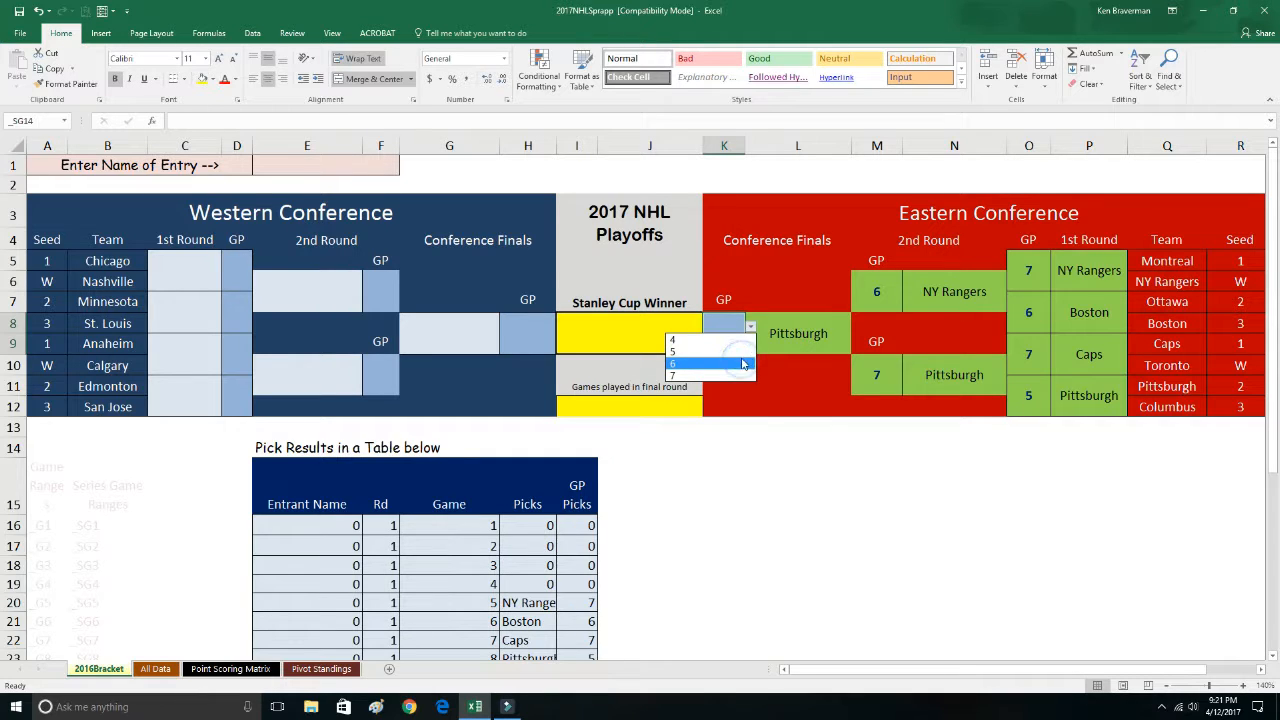
pyautogui.click(745, 351)
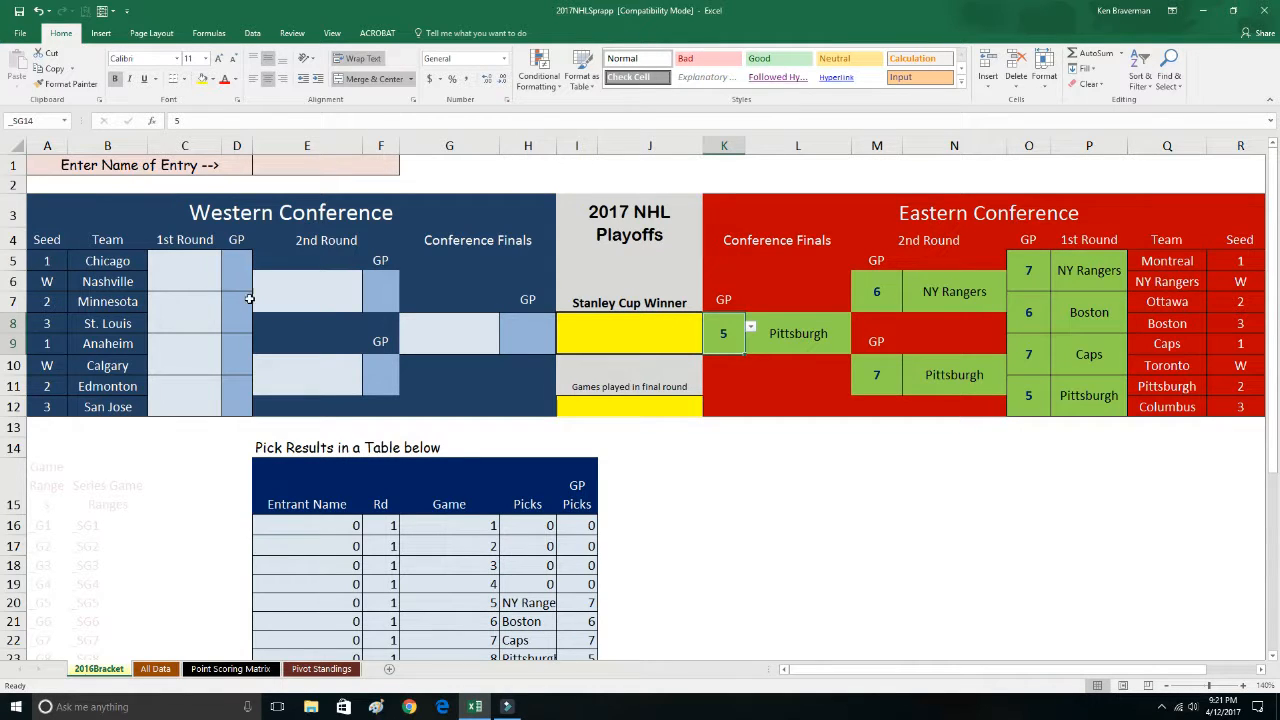
# Pick Chicago as first-round winner over Nashville and set the series length to 5 games
pyautogui.click(190, 268)
pyautogui.click(228, 268)
pyautogui.click(180, 281)
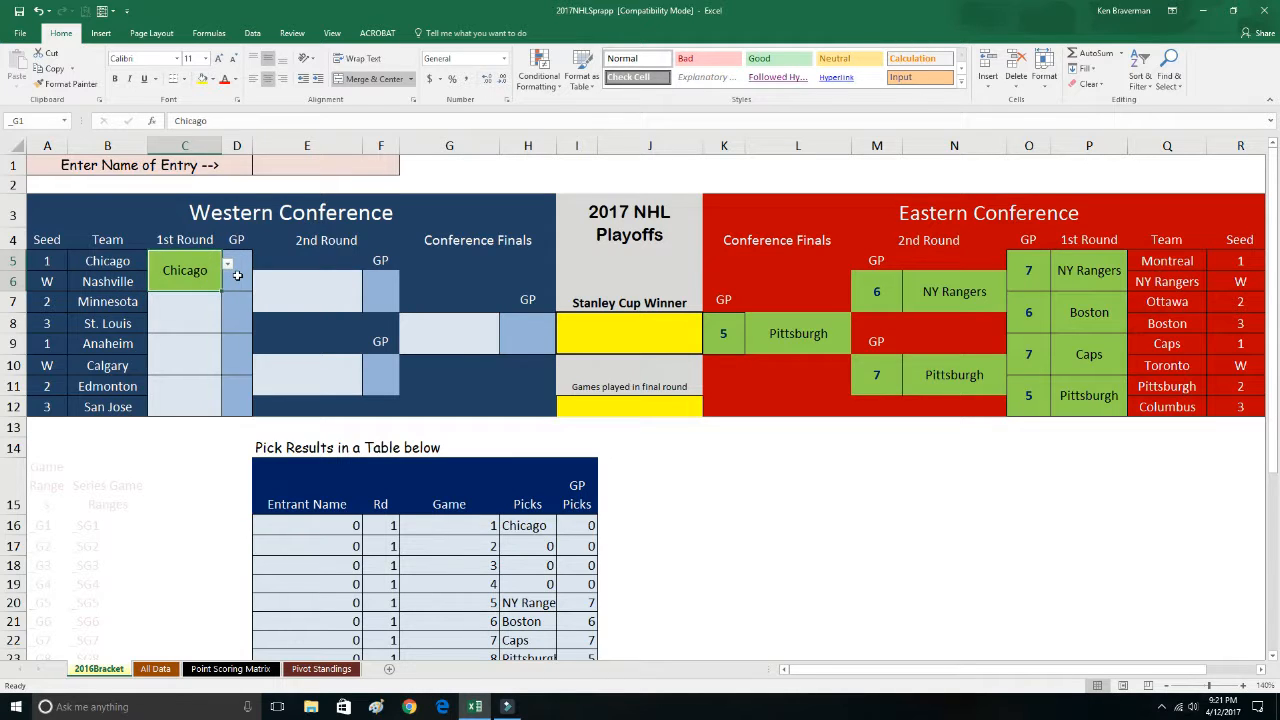
pyautogui.click(248, 268)
pyautogui.click(252, 268)
pyautogui.click(194, 311)
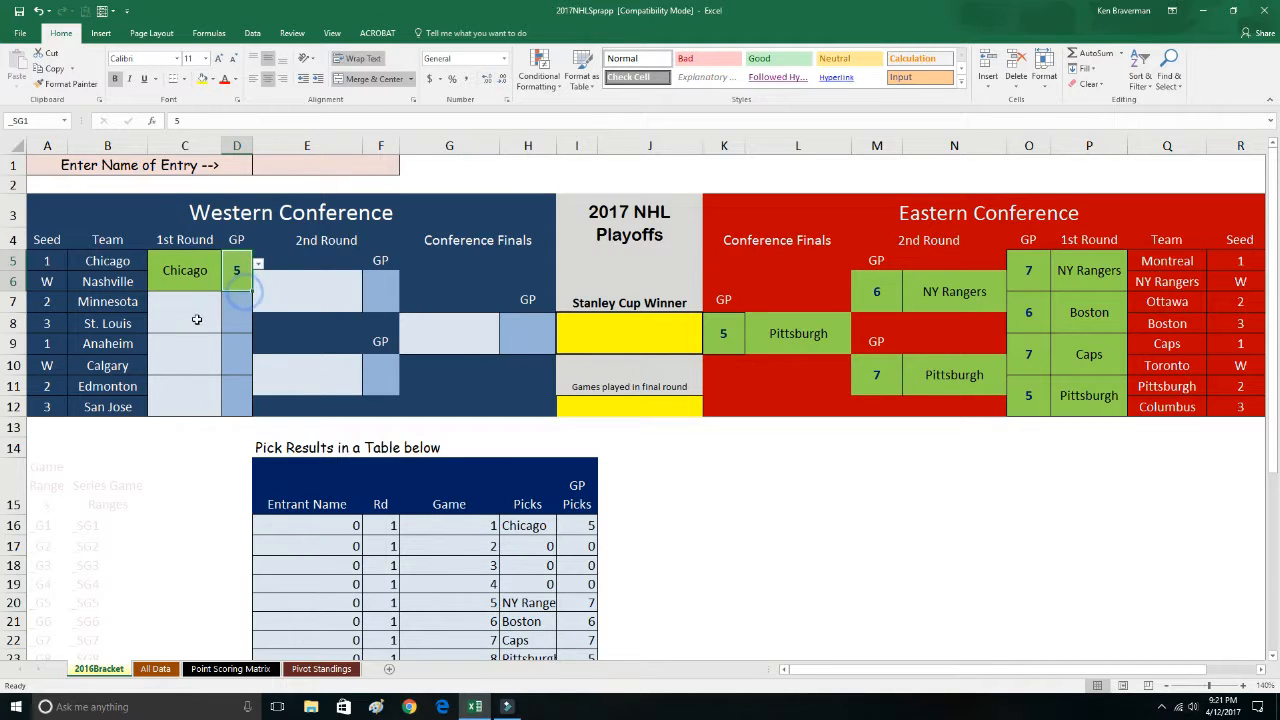
# Pick St. Louis as first-round winner over Minnesota and set the series length to 6 games
pyautogui.click(189, 319)
pyautogui.click(228, 306)
pyautogui.click(212, 325)
pyautogui.click(240, 317)
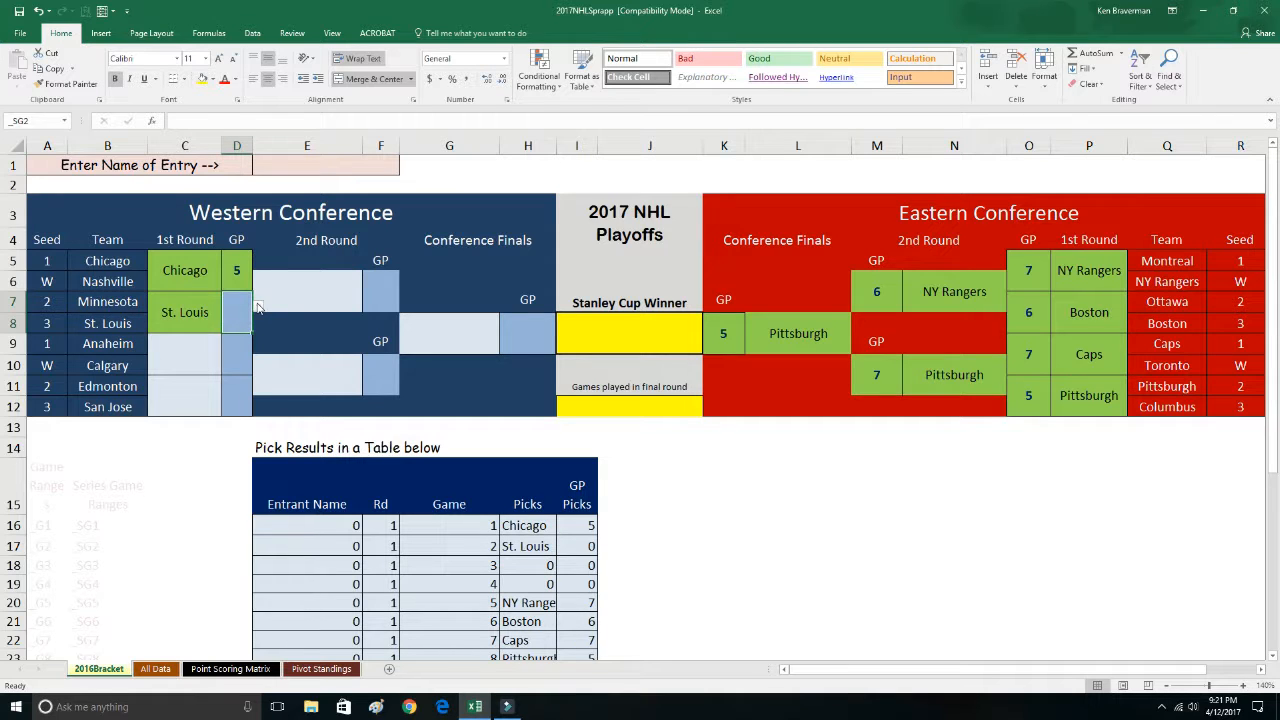
pyautogui.click(257, 307)
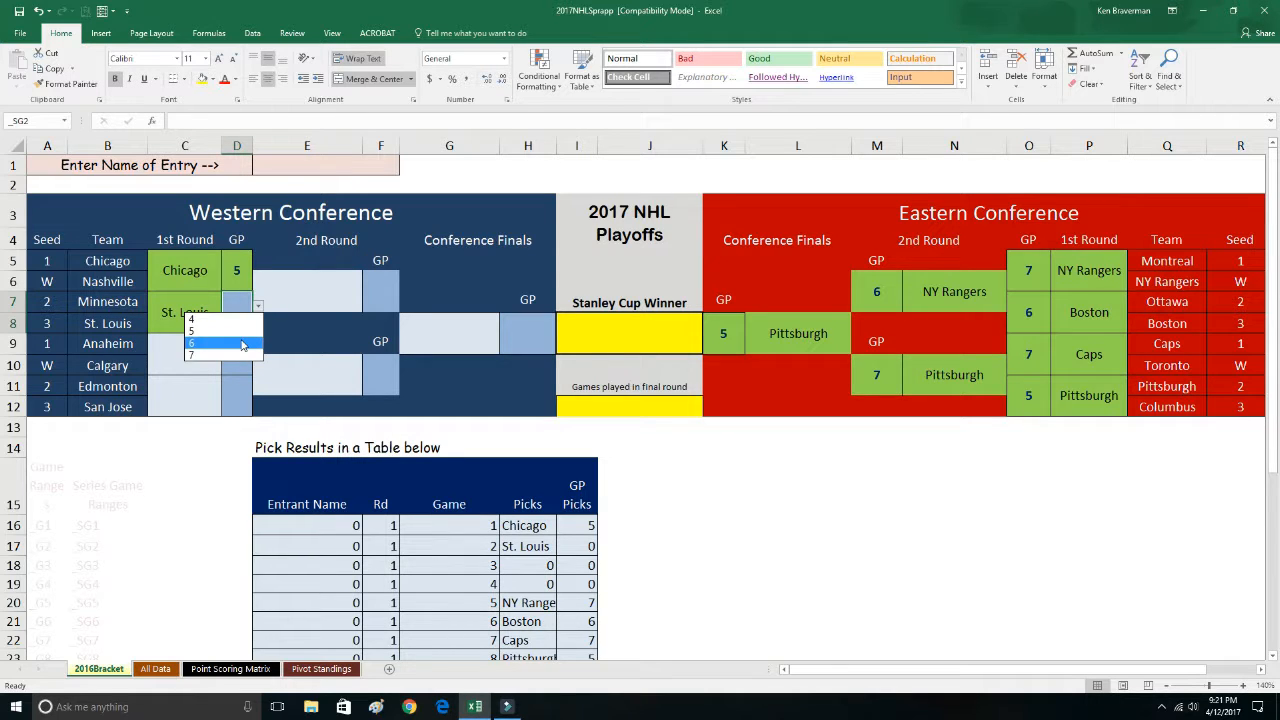
pyautogui.click(241, 345)
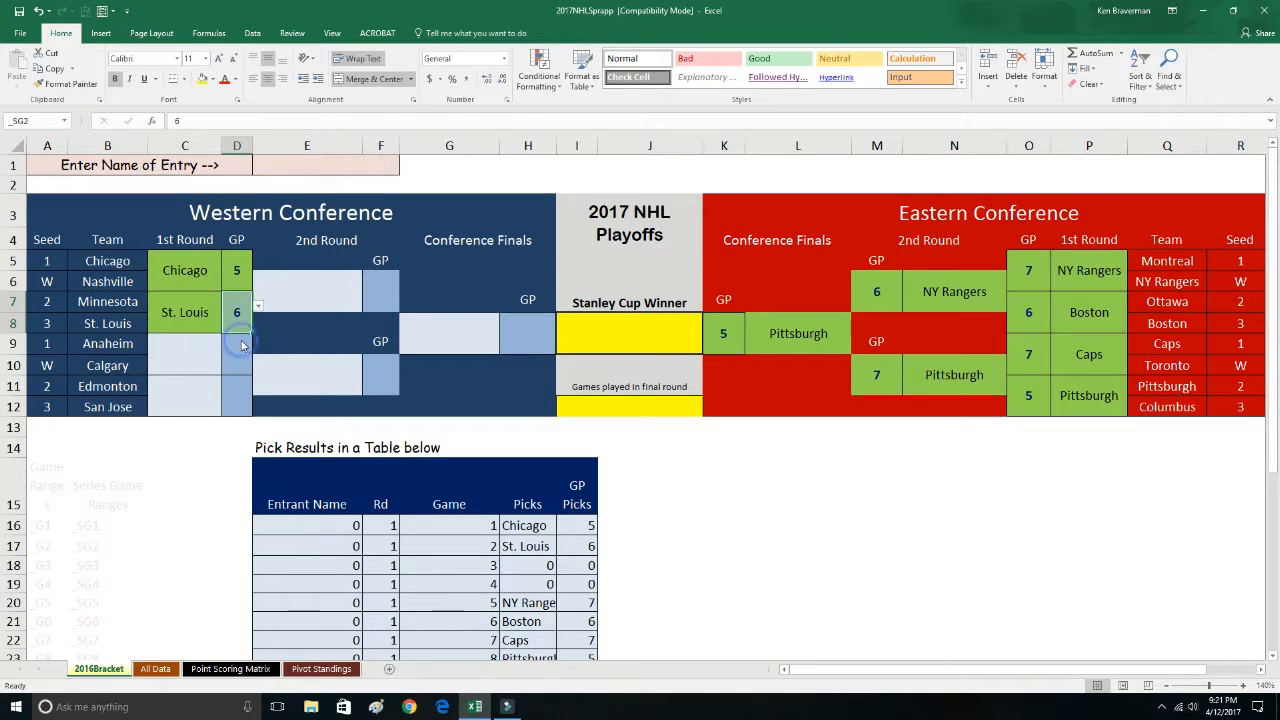
# Change the first-round Minnesota–St. Louis series length to 7 games
pyautogui.click(257, 307)
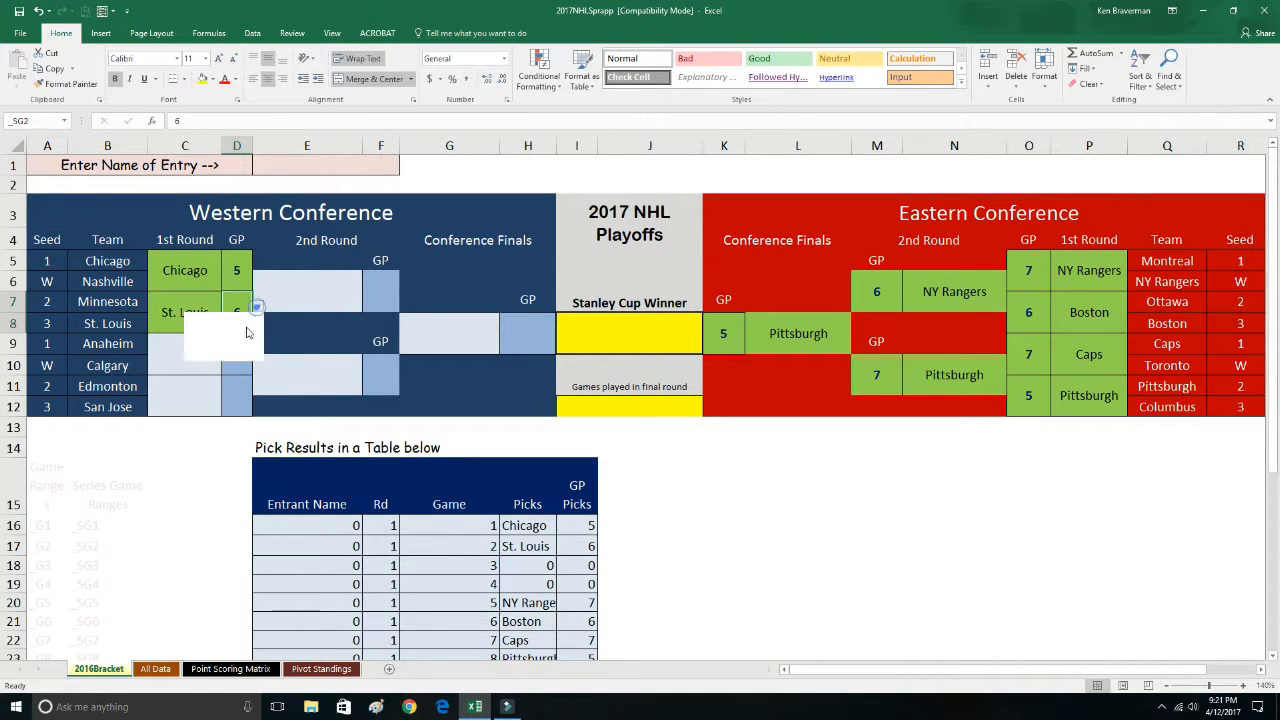
pyautogui.click(236, 350)
# Pick Calgary as first-round winner over Anaheim and set the series length to 7 games
pyautogui.click(212, 346)
pyautogui.click(228, 349)
pyautogui.click(210, 374)
pyautogui.click(238, 344)
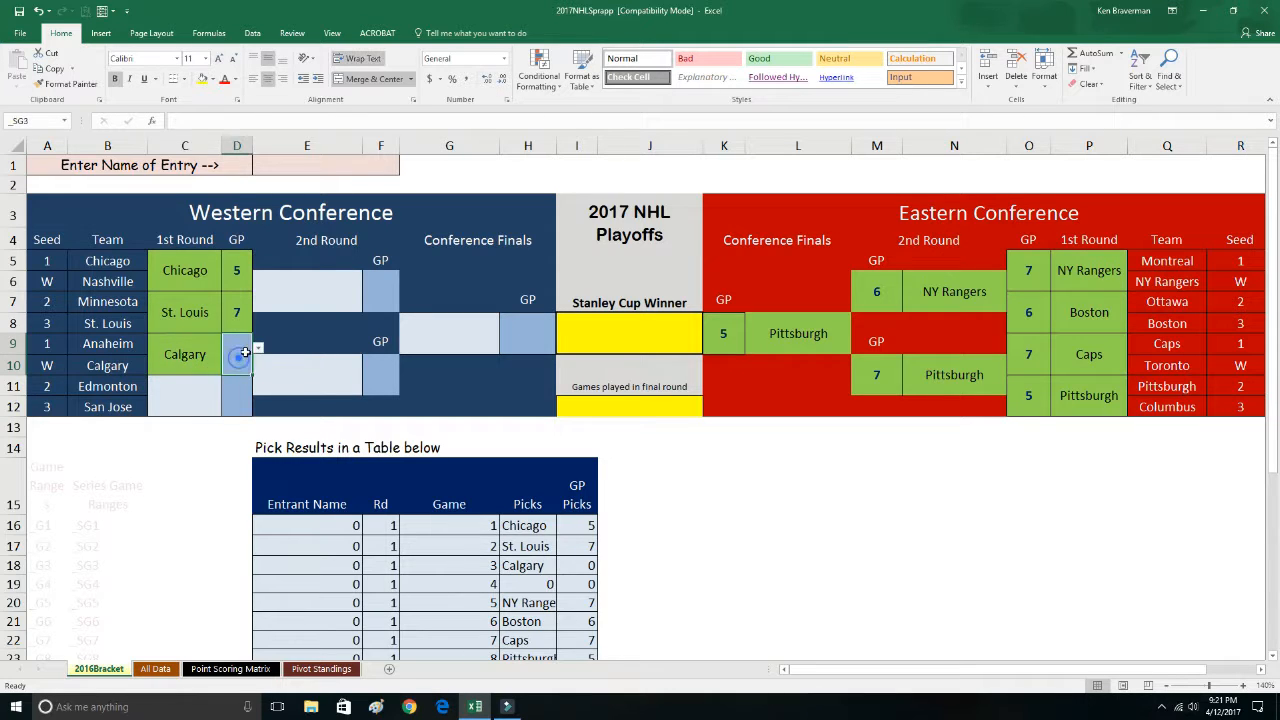
pyautogui.click(257, 347)
pyautogui.click(245, 397)
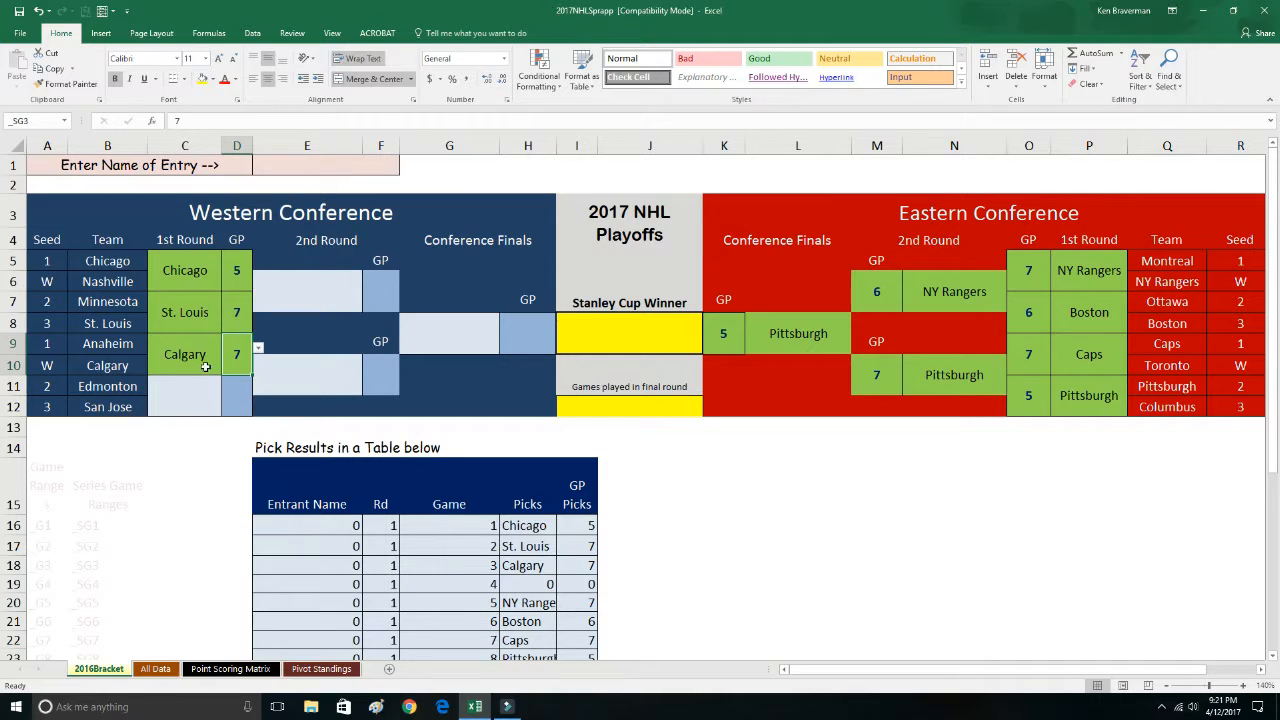
# Change the first-round Anaheim–Calgary series length to 6 games
pyautogui.click(185, 394)
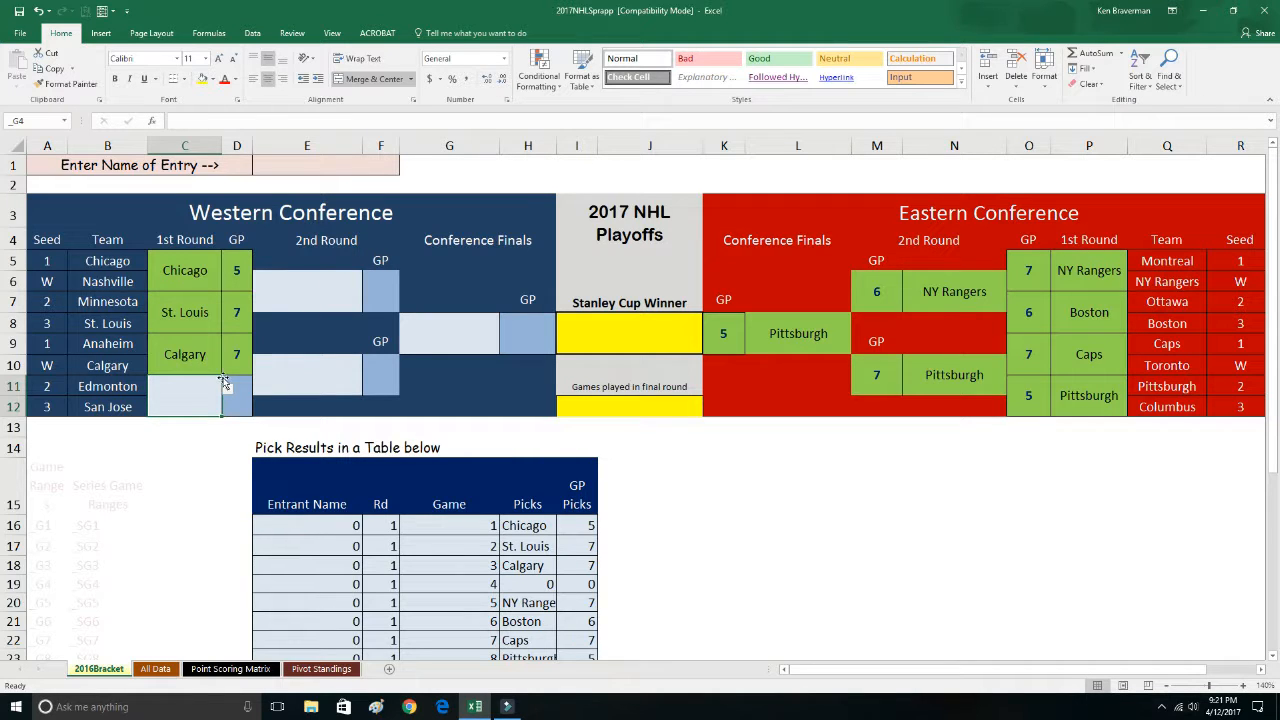
pyautogui.click(240, 360)
pyautogui.click(258, 347)
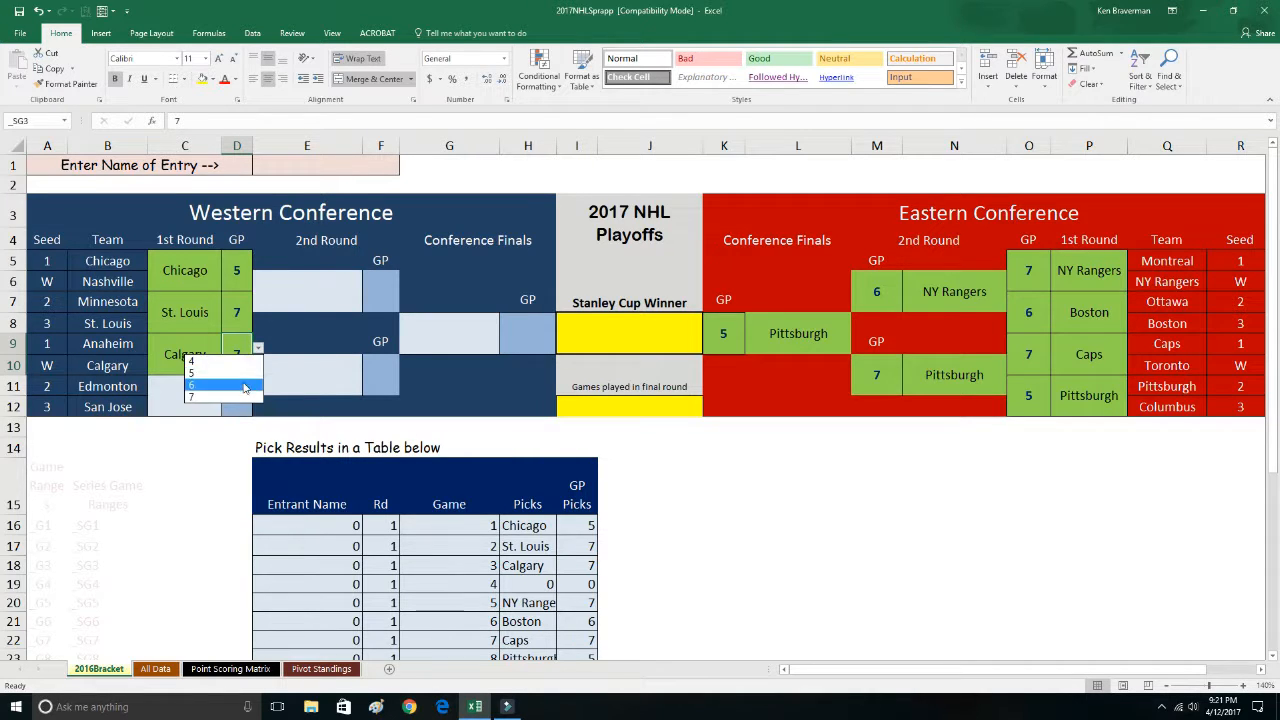
pyautogui.click(217, 393)
# Pick Edmonton as first-round winner over San Jose and set the series length to 6 games
pyautogui.click(217, 393)
pyautogui.click(228, 389)
pyautogui.click(222, 403)
pyautogui.click(238, 387)
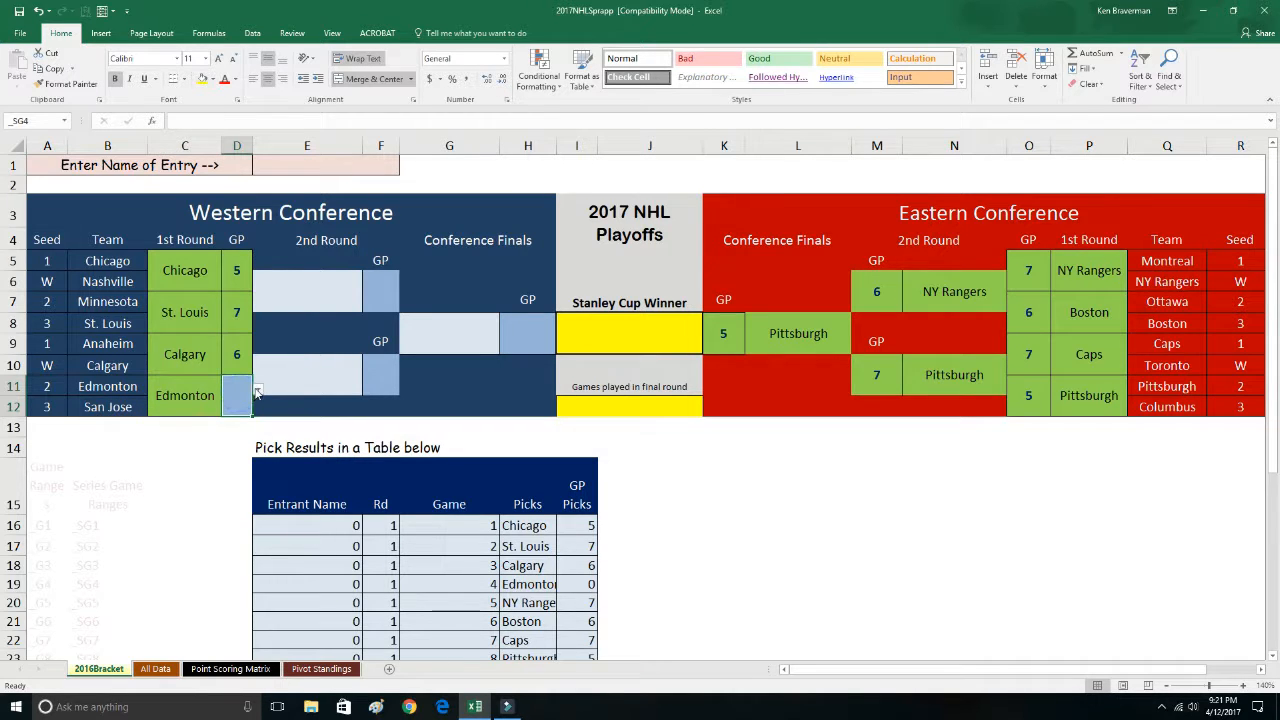
pyautogui.click(256, 390)
pyautogui.click(195, 426)
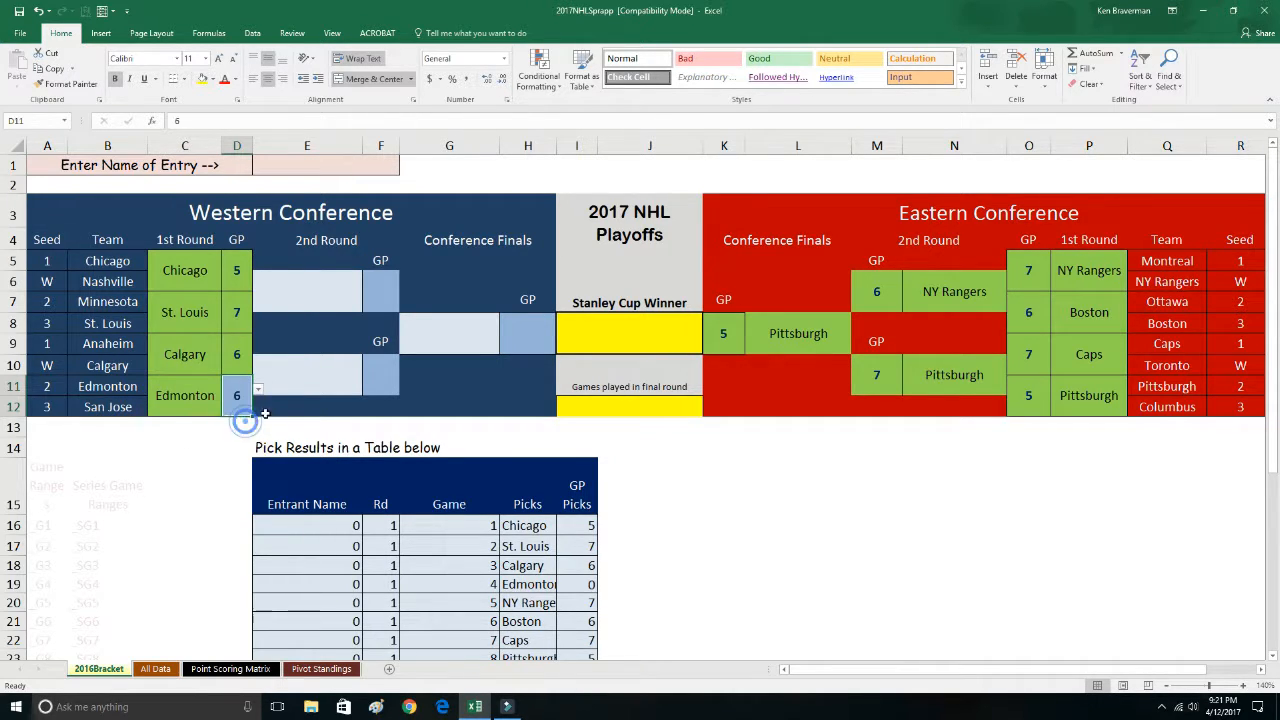
# Pick Calgary as second-round winner over Edmonton in the Western Conference
pyautogui.click(312, 378)
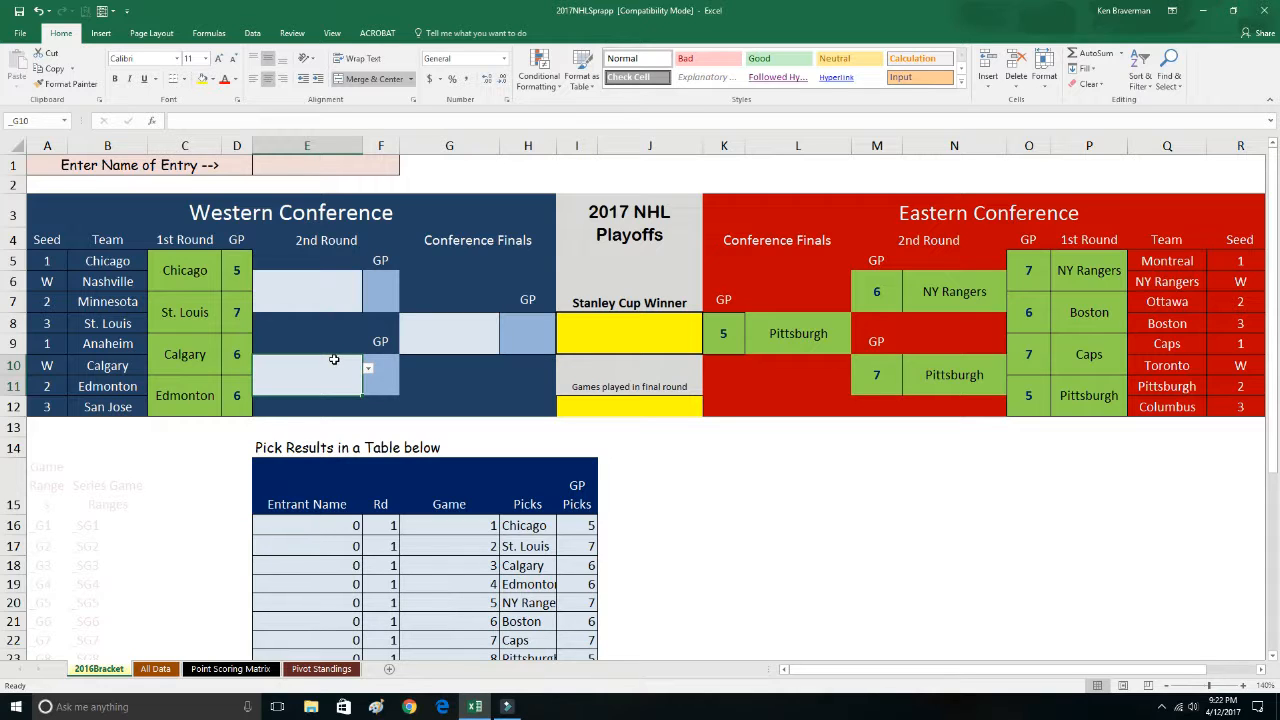
pyautogui.click(369, 371)
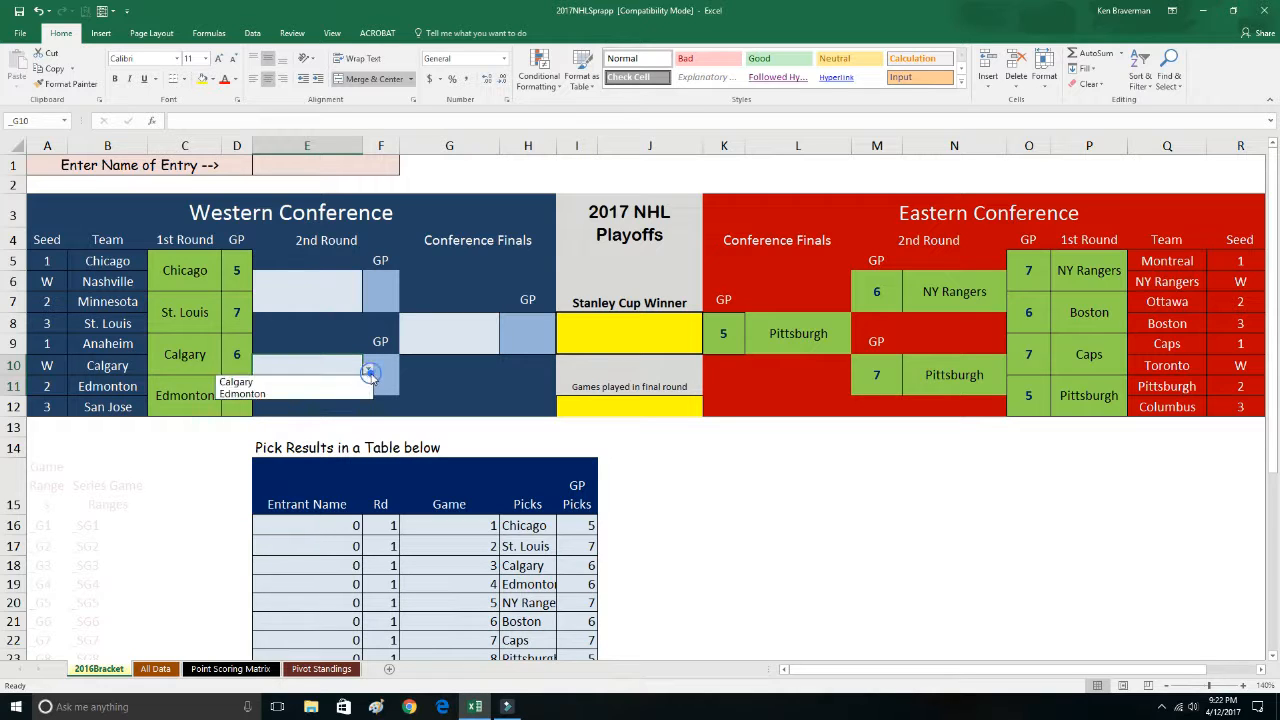
pyautogui.click(330, 381)
pyautogui.click(381, 375)
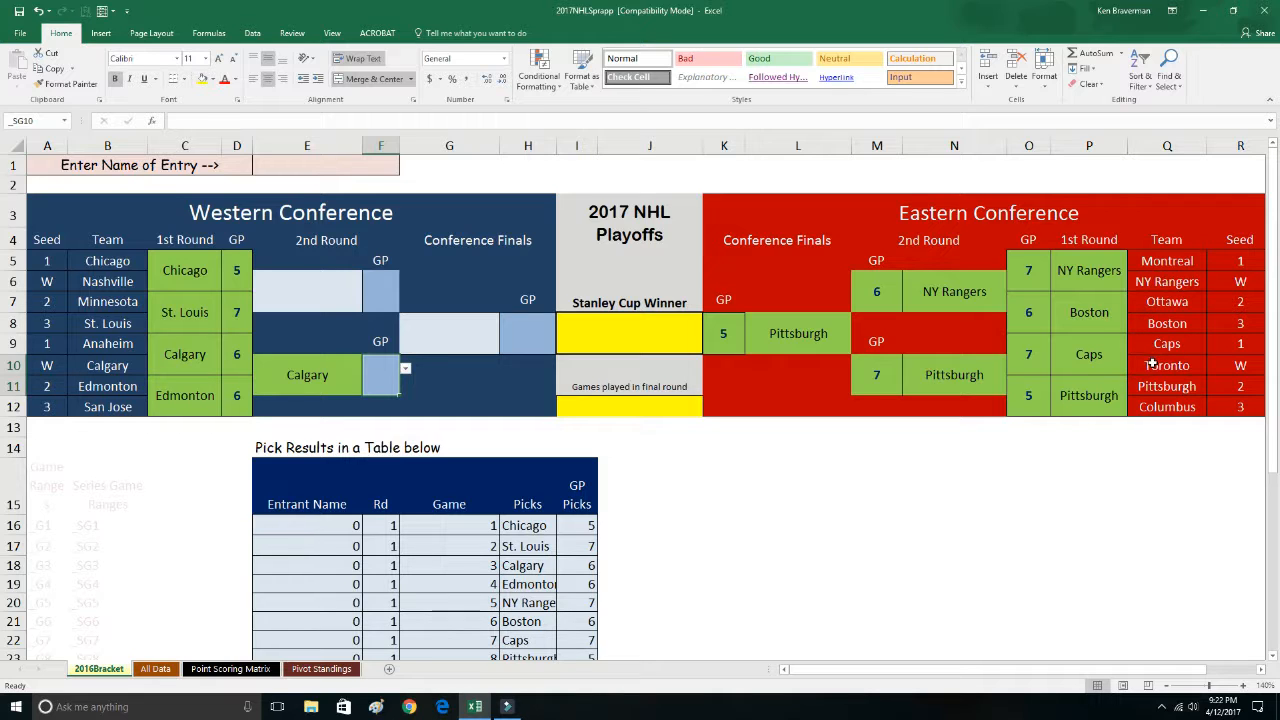
pyautogui.click(1154, 362)
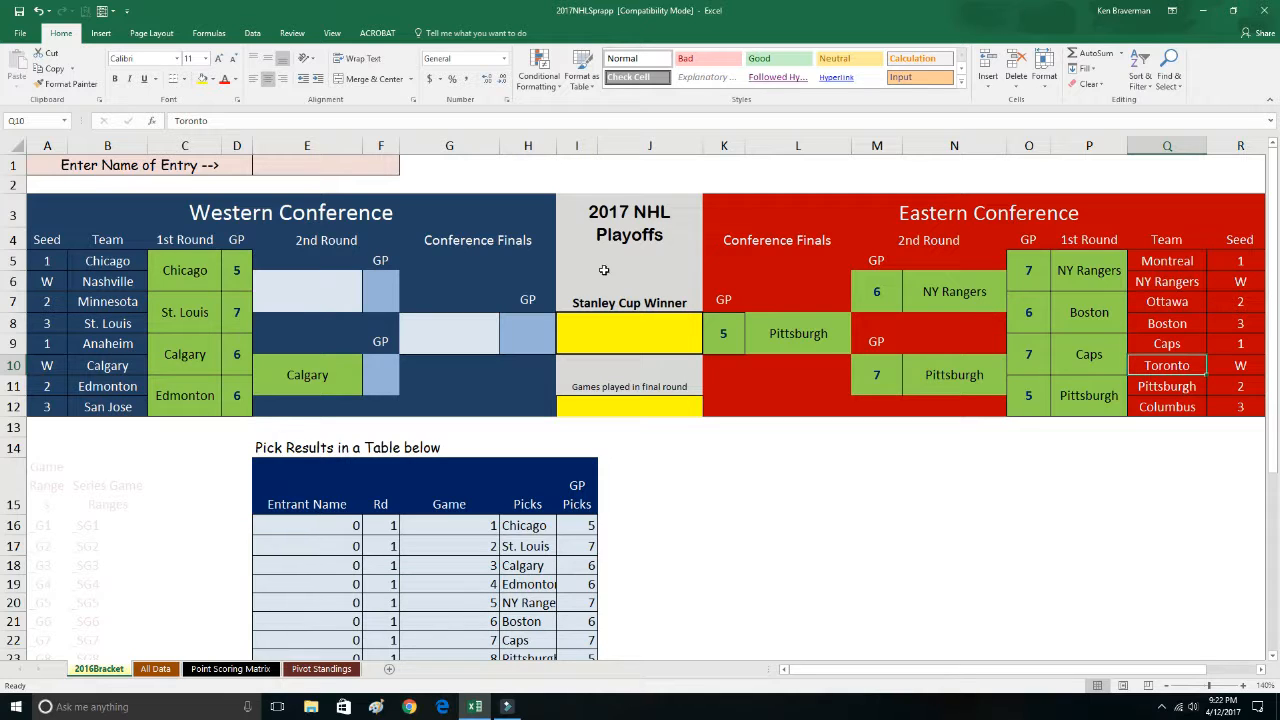
# Pick Chicago as second-round winner over St. Louis and set the series length to 6 games
pyautogui.click(293, 291)
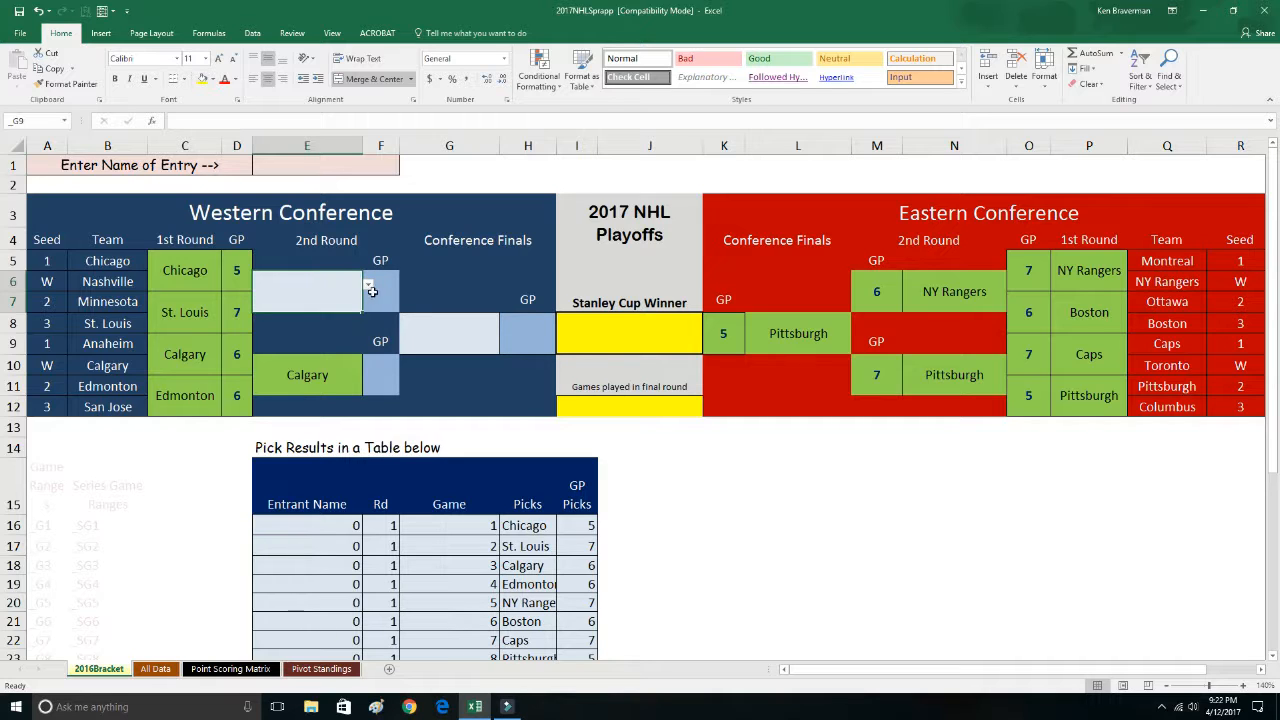
pyautogui.click(368, 286)
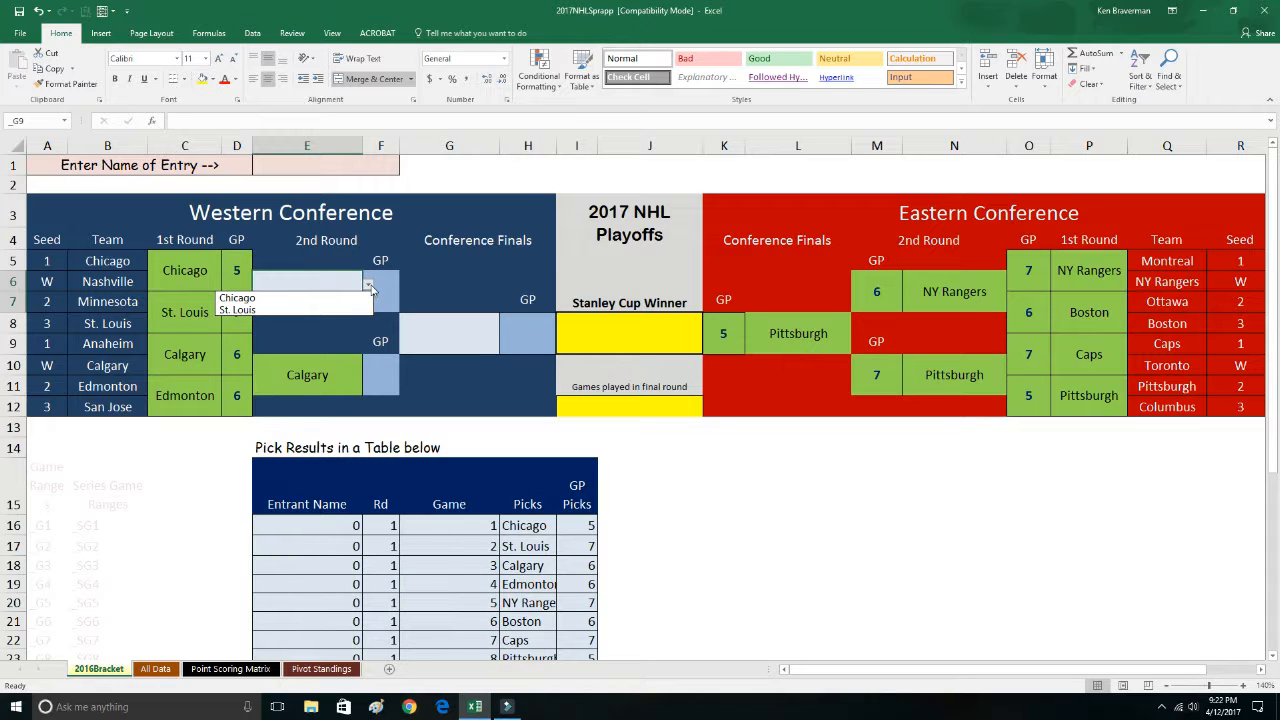
pyautogui.click(355, 298)
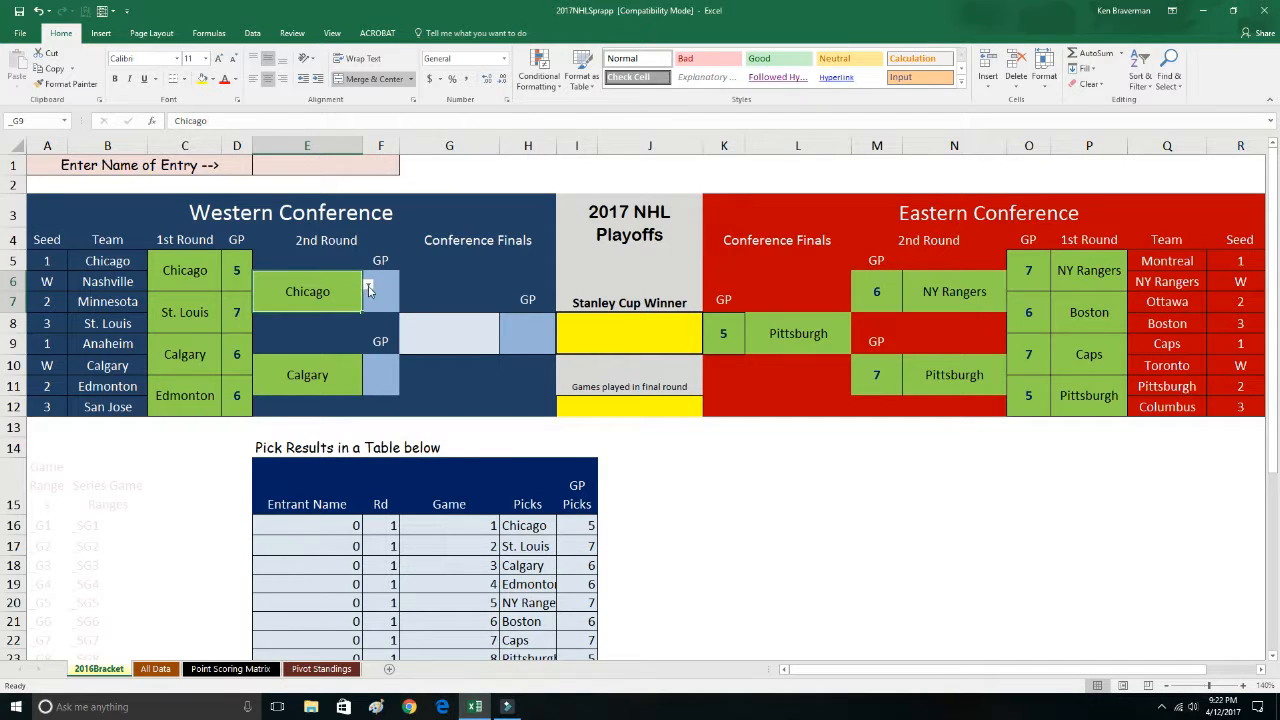
pyautogui.click(380, 288)
pyautogui.click(412, 285)
pyautogui.click(395, 287)
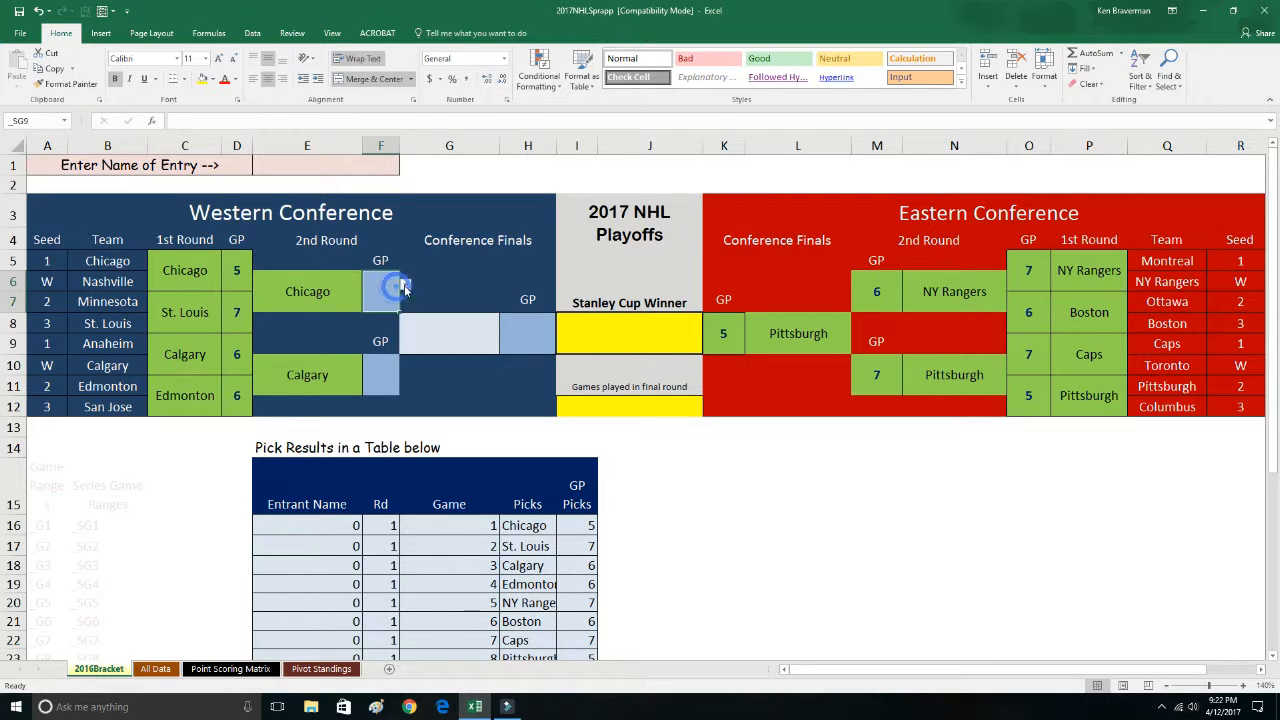
pyautogui.click(404, 287)
pyautogui.click(390, 333)
pyautogui.click(406, 287)
pyautogui.click(395, 321)
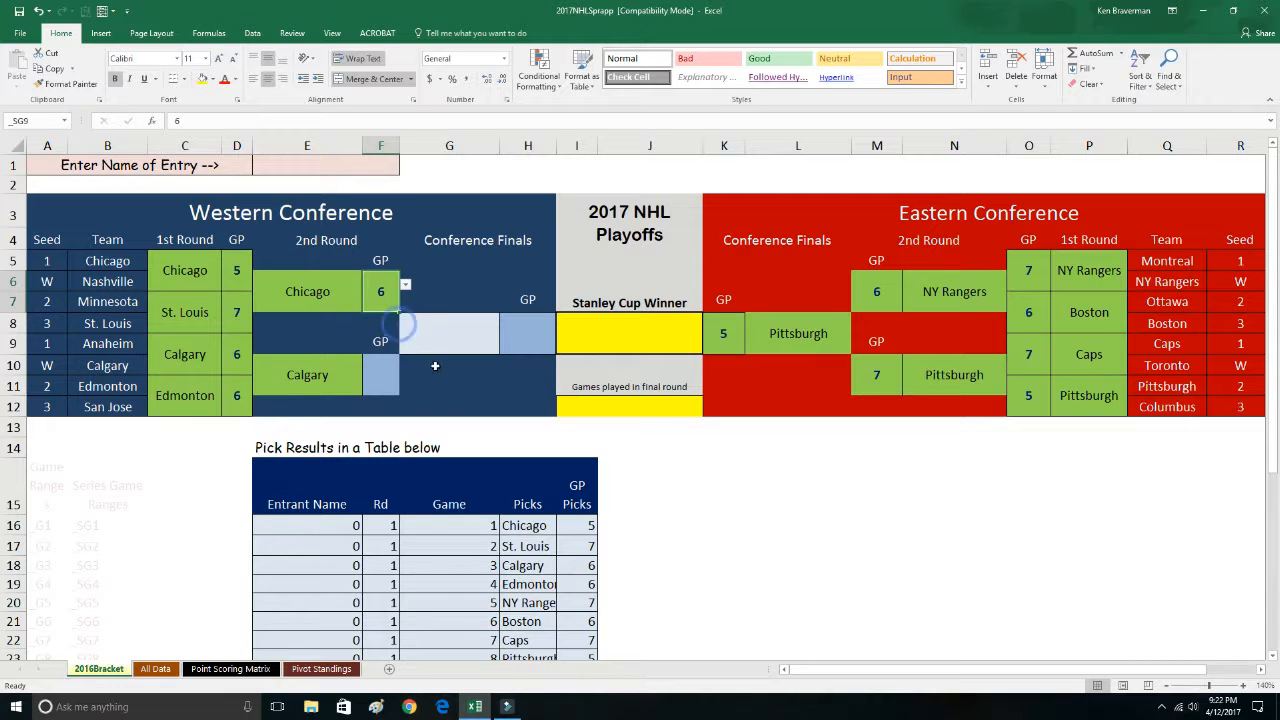
# Set the second-round Calgary–Edmonton series length to 7 games
pyautogui.click(388, 378)
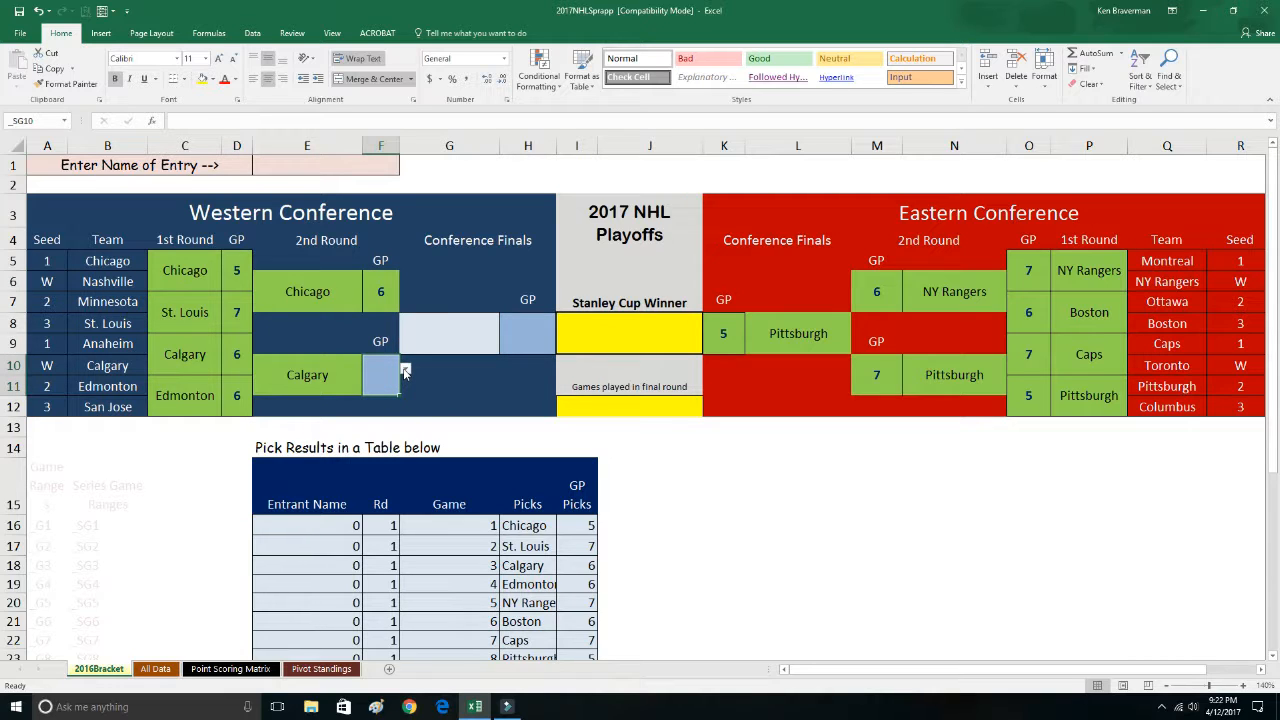
pyautogui.click(405, 372)
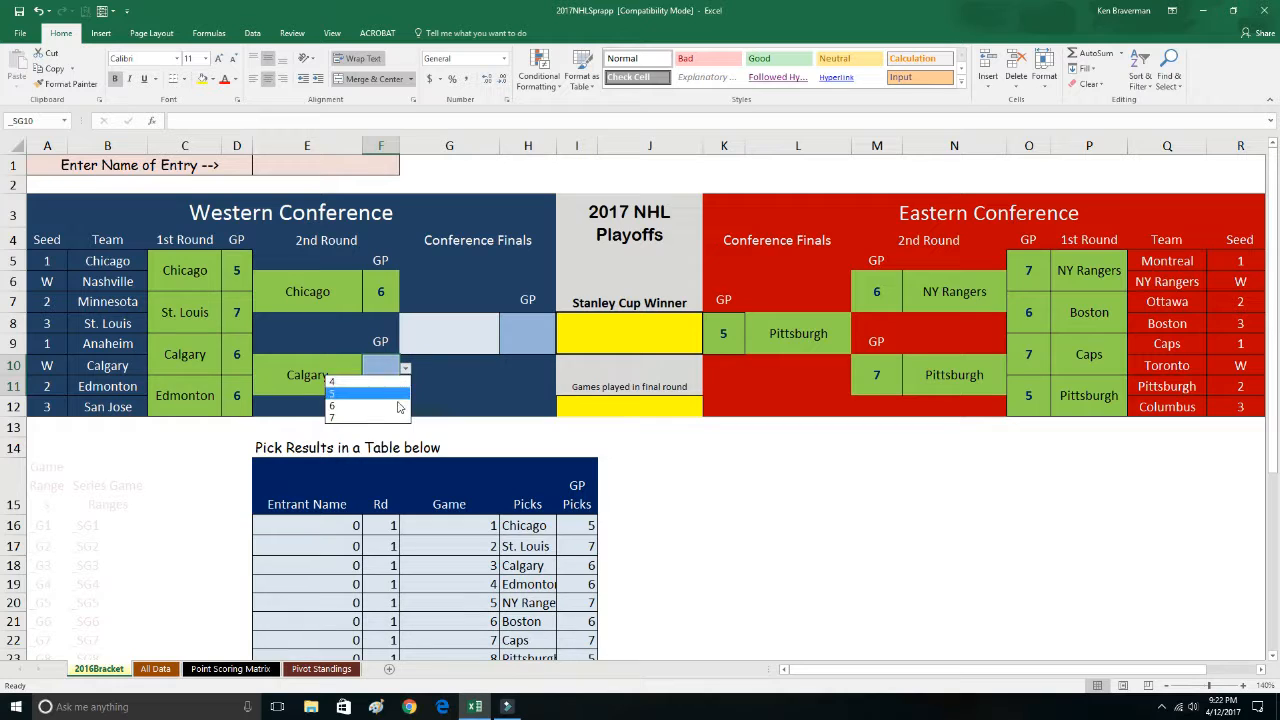
pyautogui.click(398, 418)
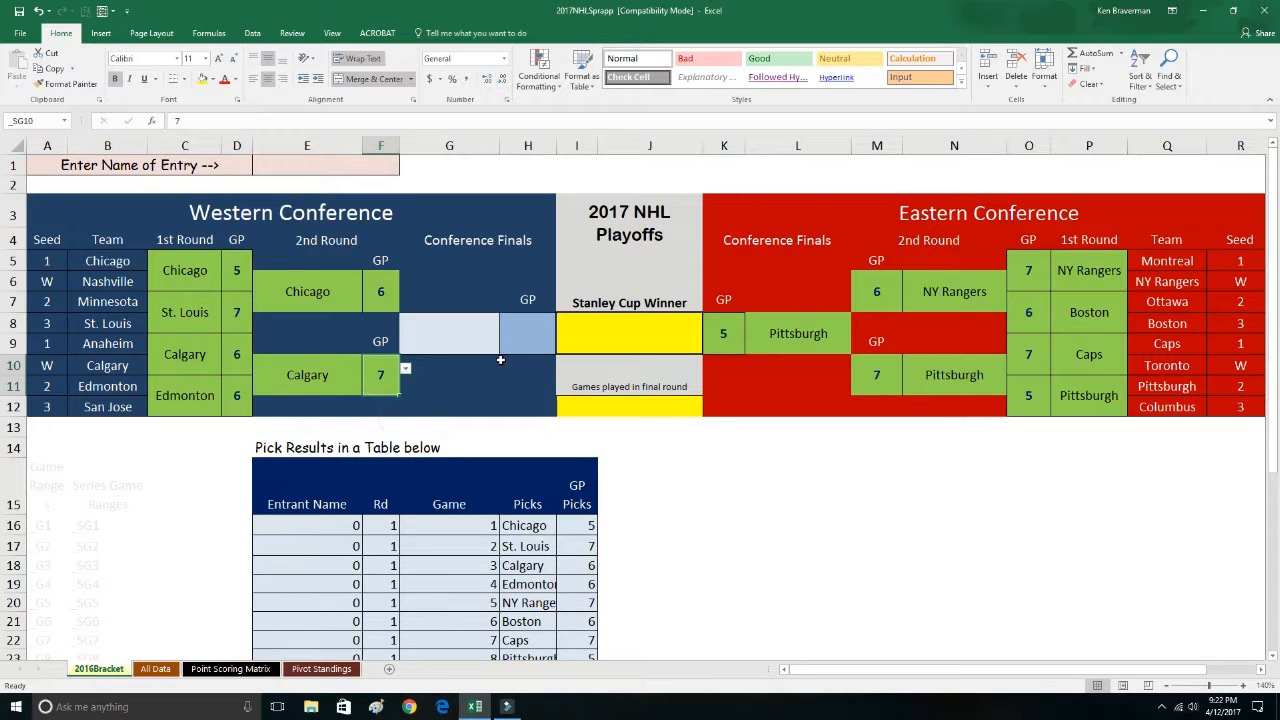
# Pick Calgary as the Western Conference Finals winner and set the series length to 7 games
pyautogui.click(482, 334)
pyautogui.click(505, 326)
pyautogui.click(497, 350)
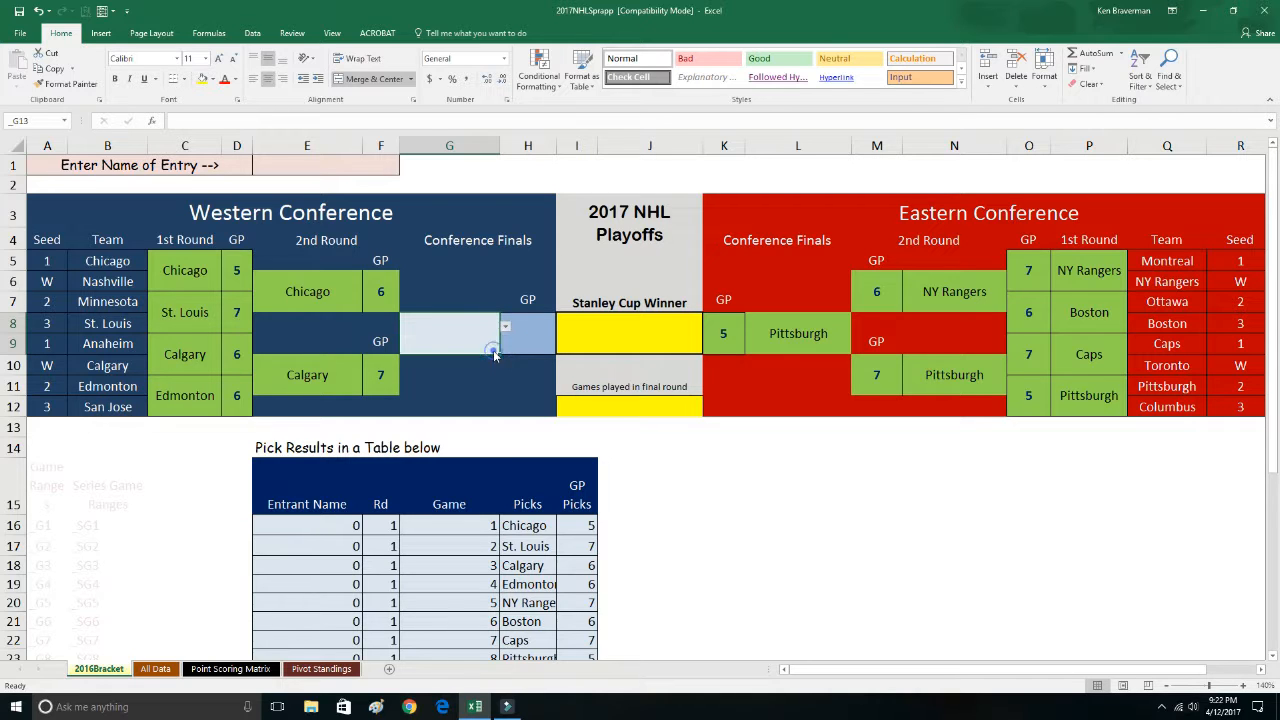
pyautogui.click(520, 328)
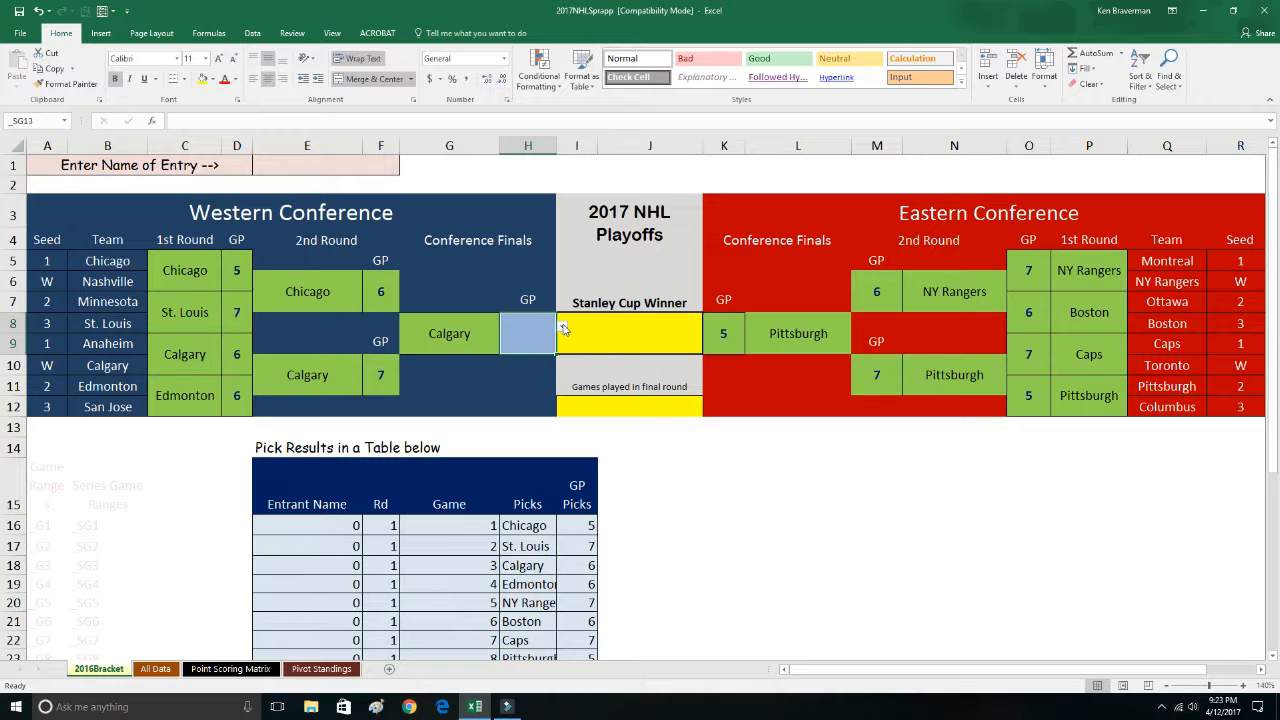
pyautogui.click(563, 327)
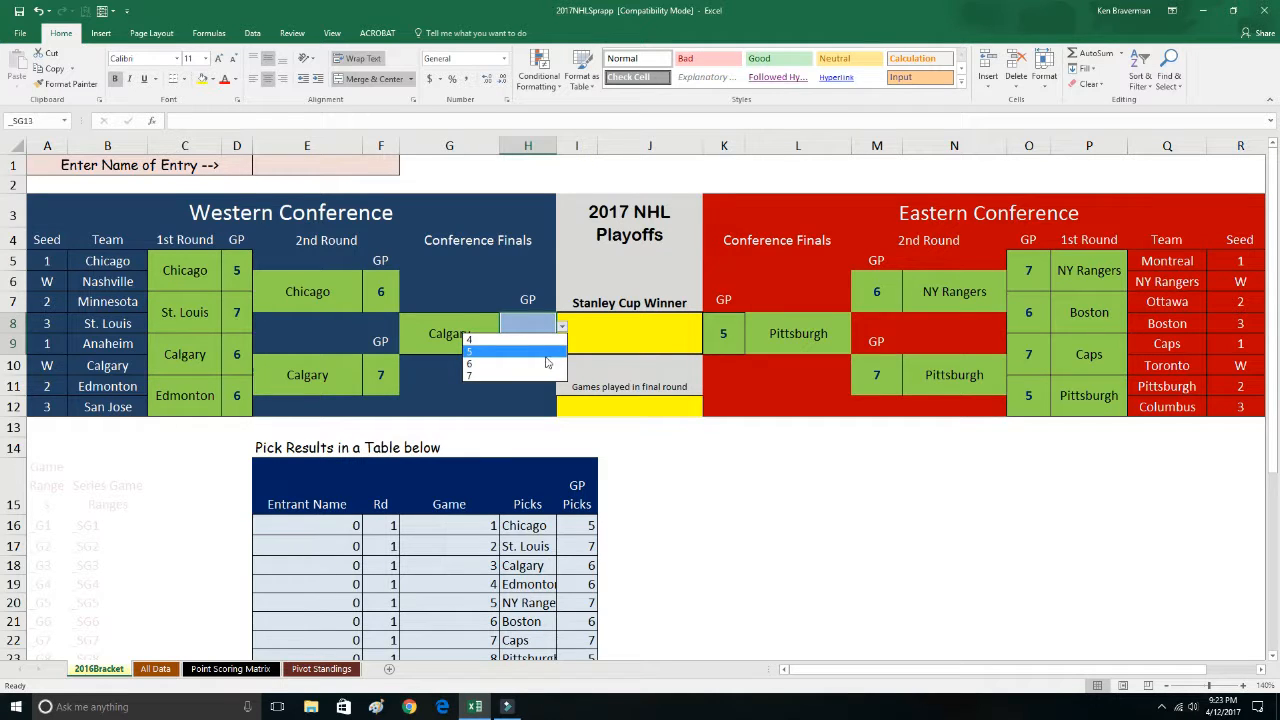
pyautogui.click(543, 375)
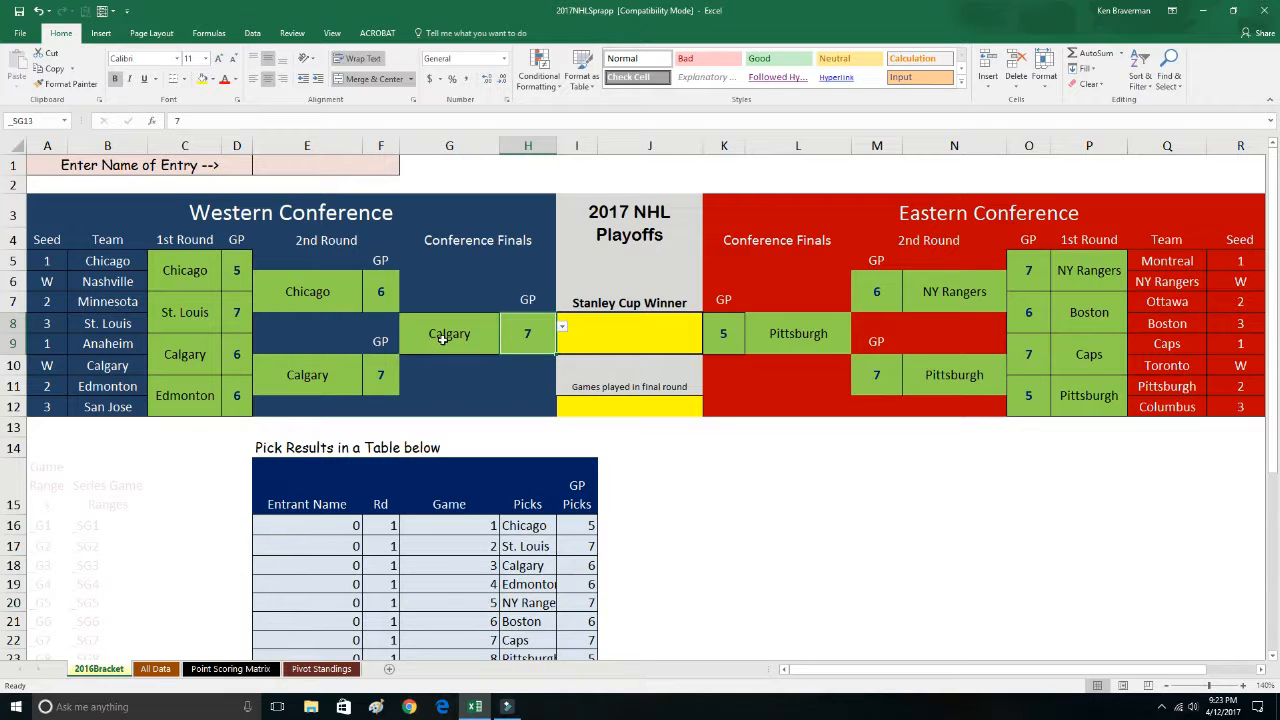
# Change the Western Conference Finals series length to 6 games
pyautogui.click(562, 329)
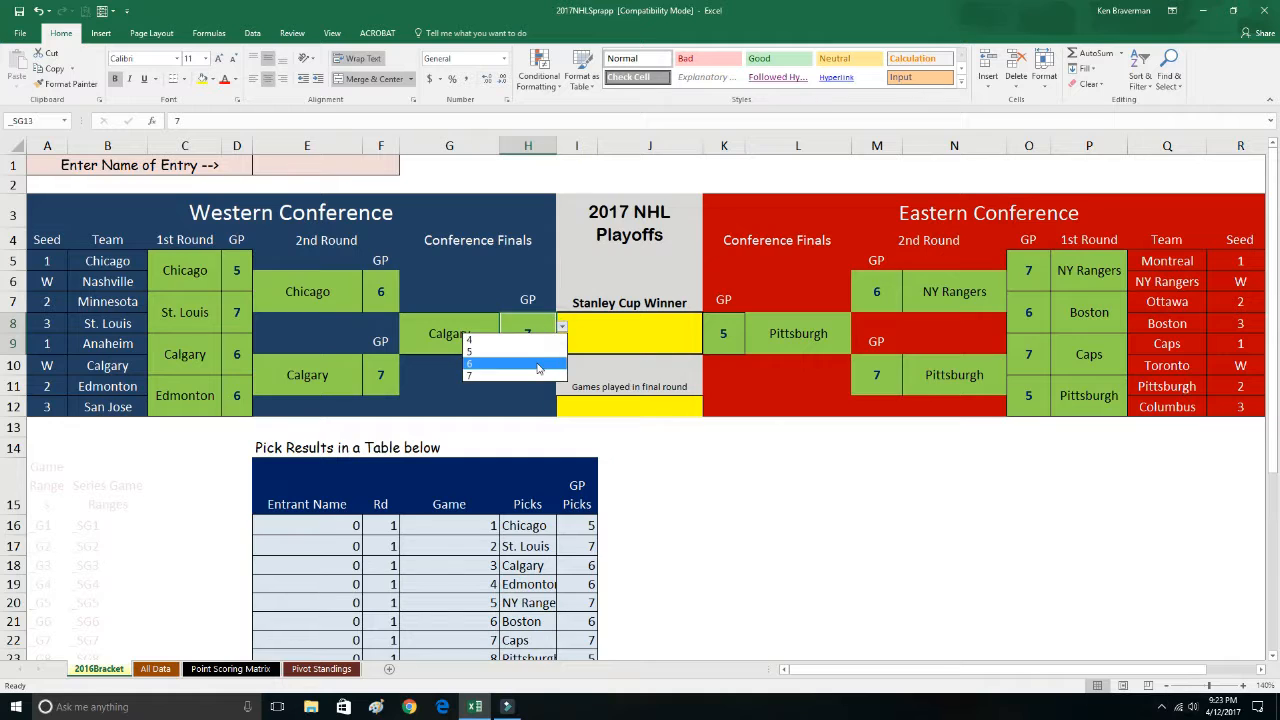
pyautogui.click(530, 364)
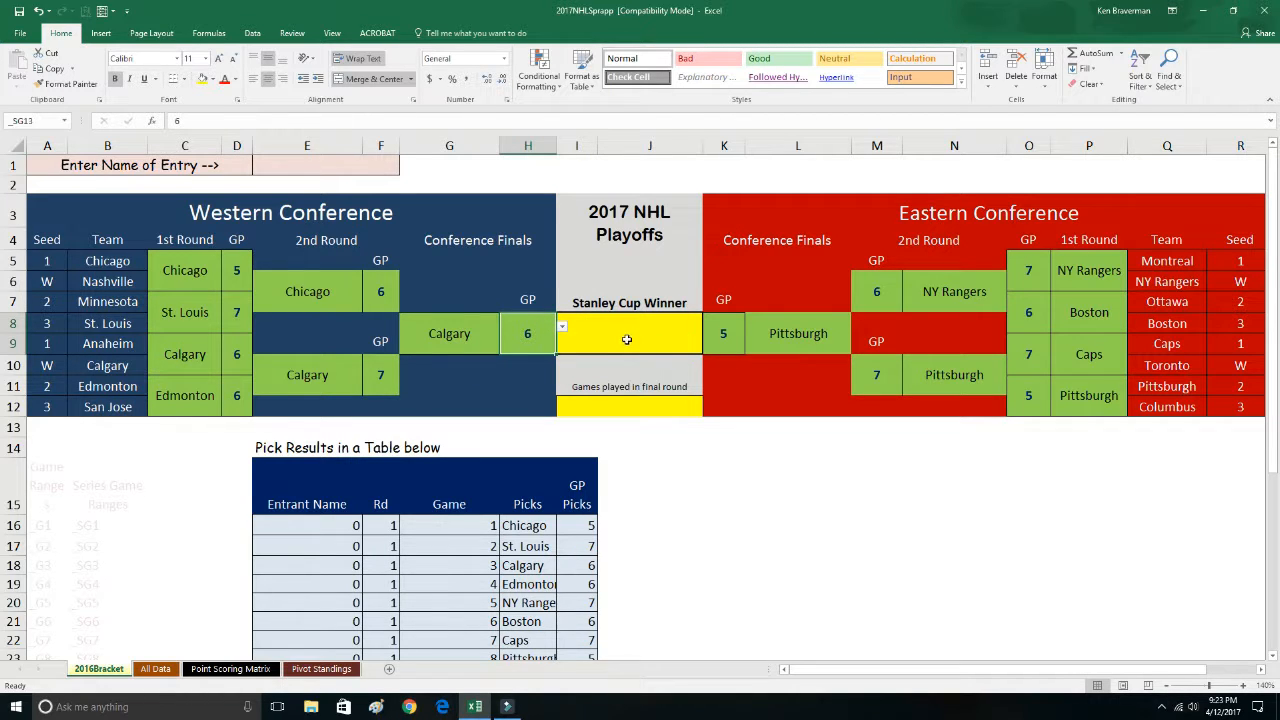
# Pick Pittsburgh as the Stanley Cup winner and set the games played in the final round to 6
pyautogui.click(626, 339)
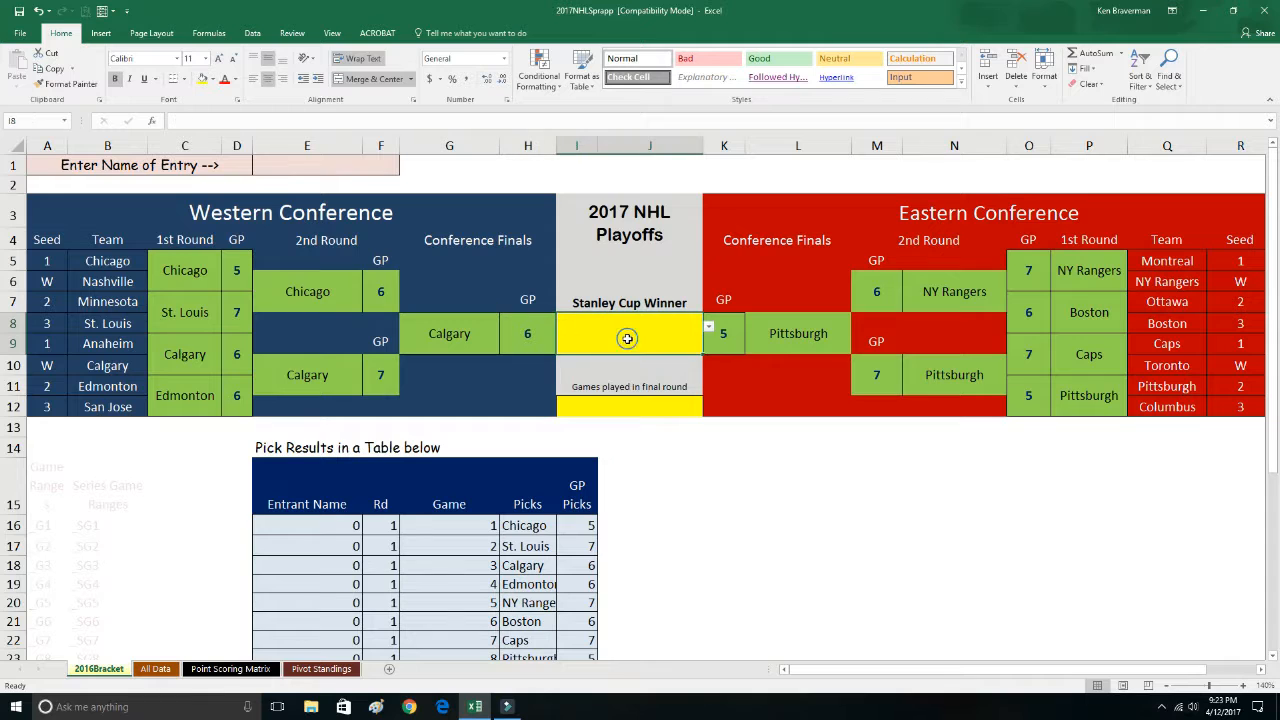
pyautogui.click(706, 328)
pyautogui.click(686, 351)
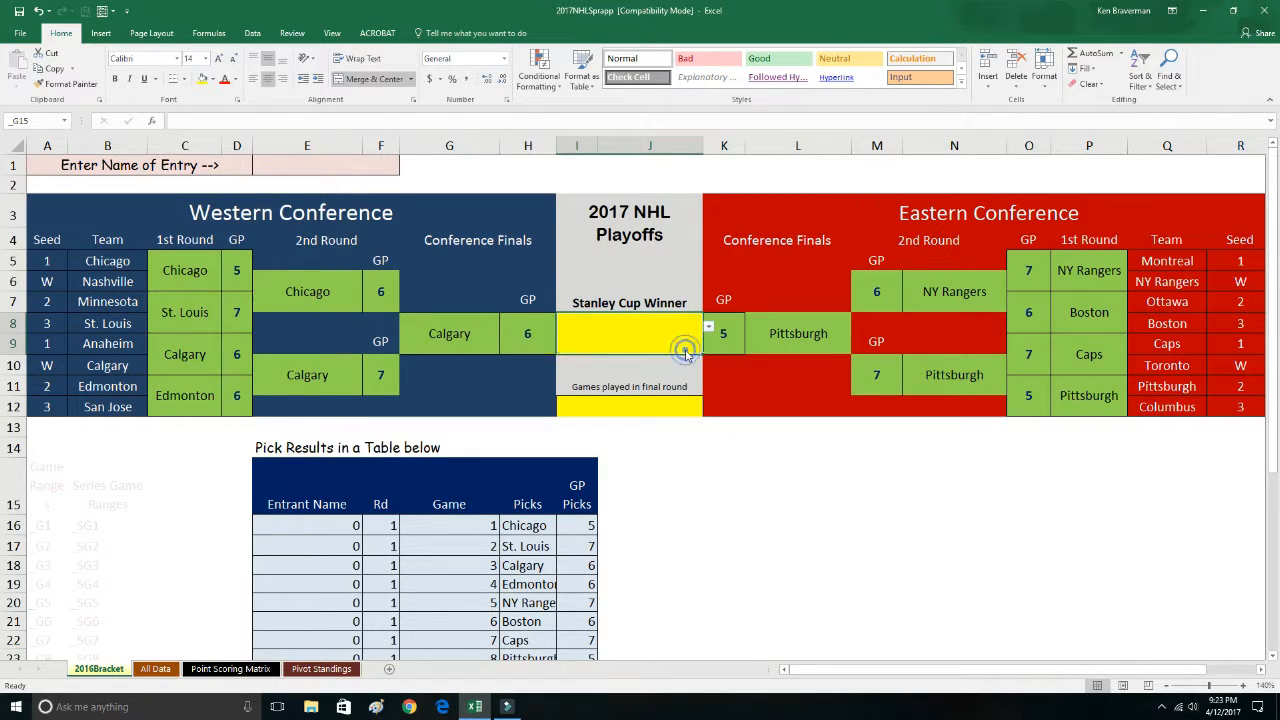
pyautogui.click(643, 410)
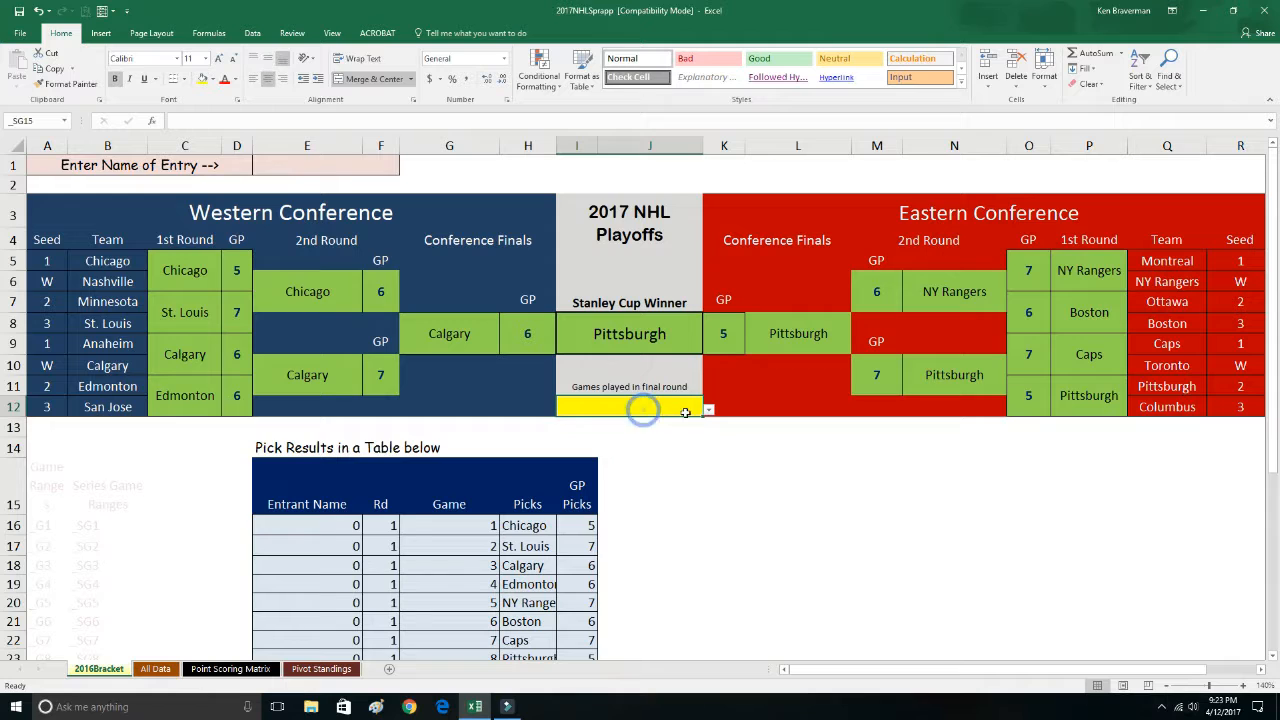
pyautogui.click(707, 410)
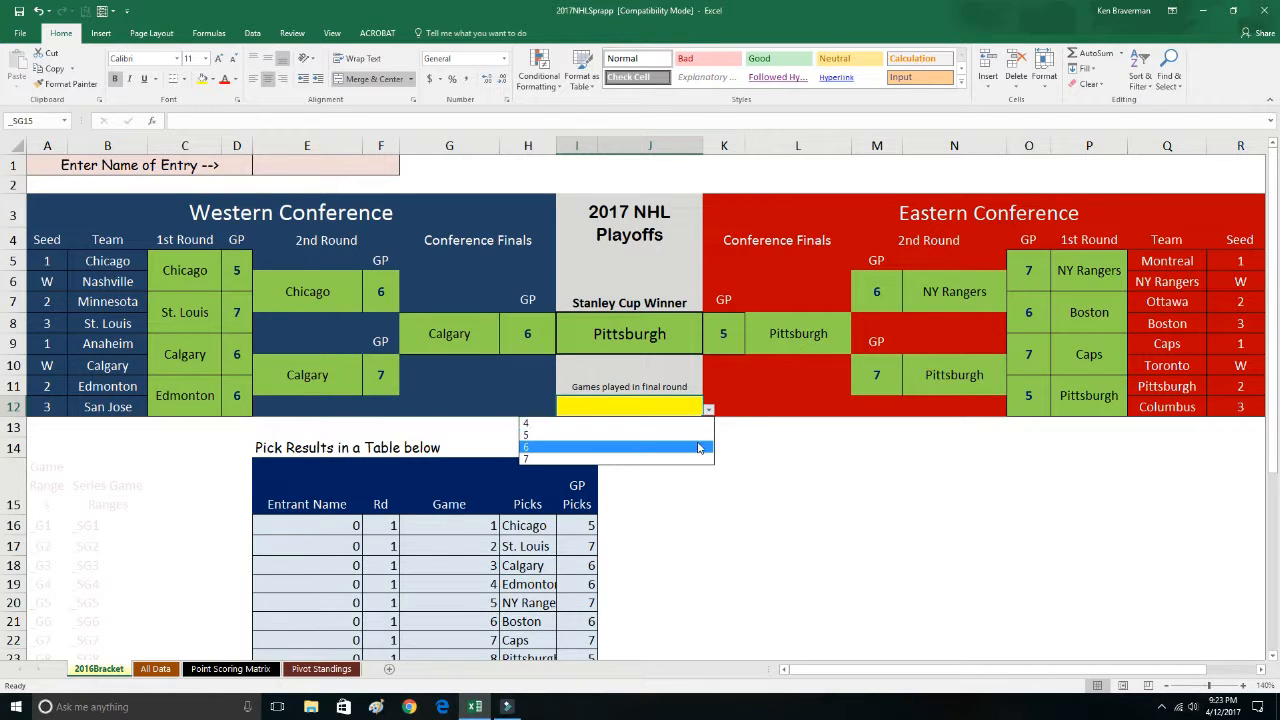
pyautogui.click(700, 447)
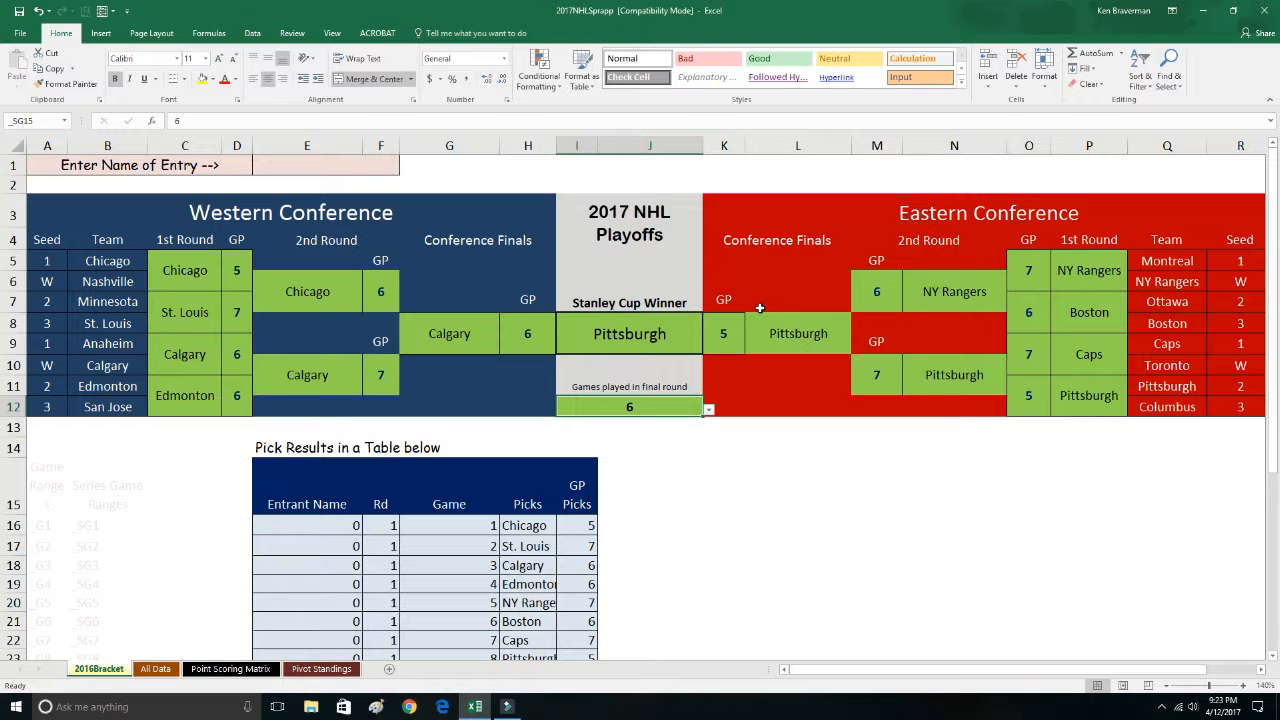
# Review the winner picks in both conferences and the Eastern teams from Montreal to Boston that feed the bracket
pyautogui.click(330, 285)
pyautogui.click(457, 337)
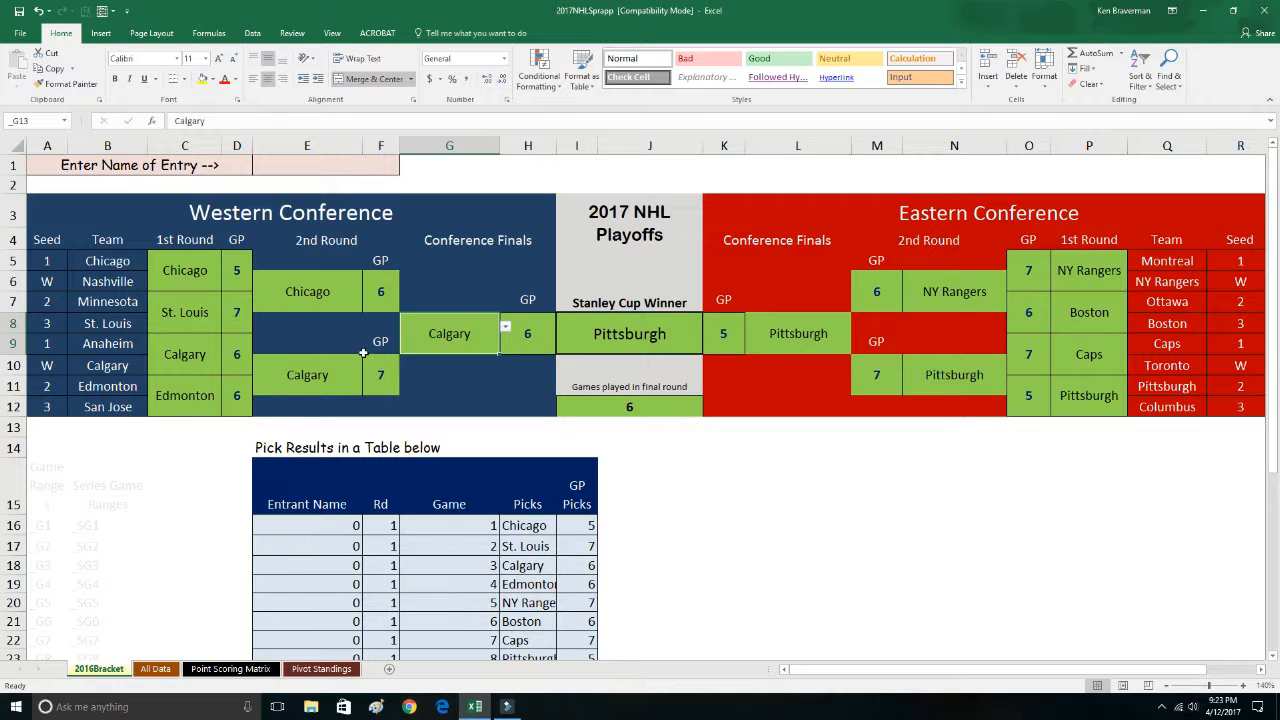
pyautogui.click(205, 397)
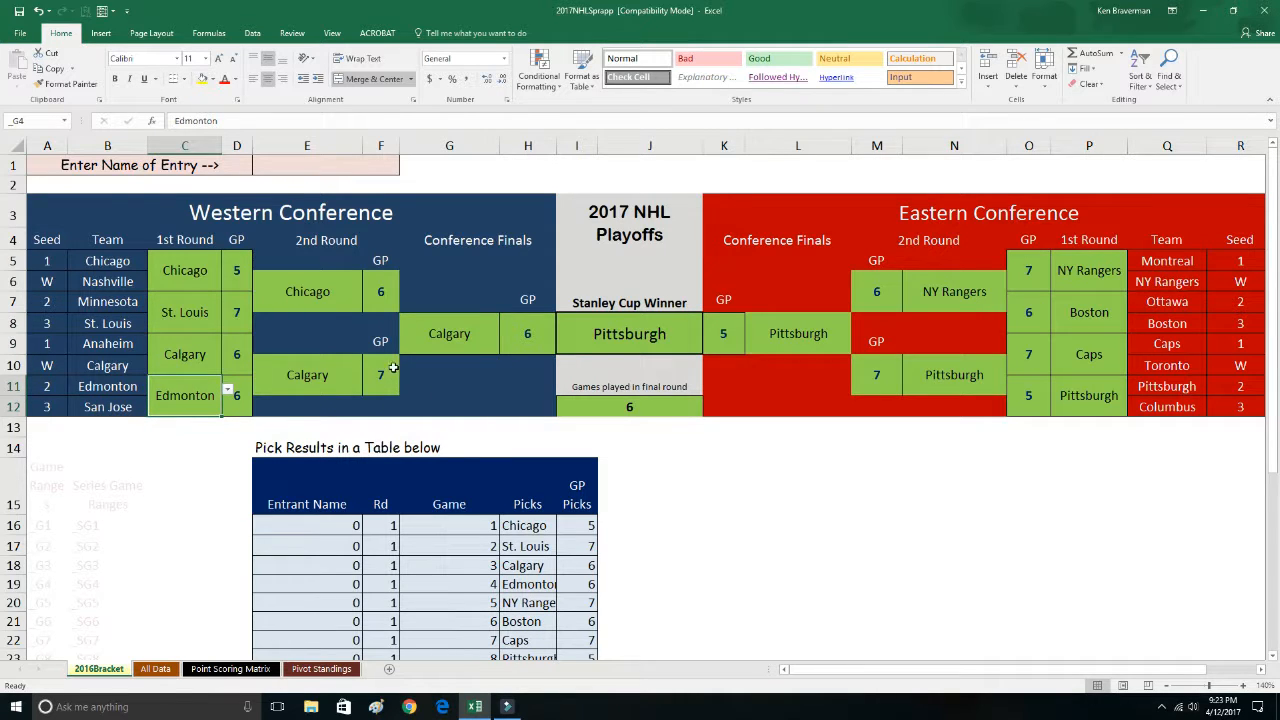
pyautogui.click(1095, 352)
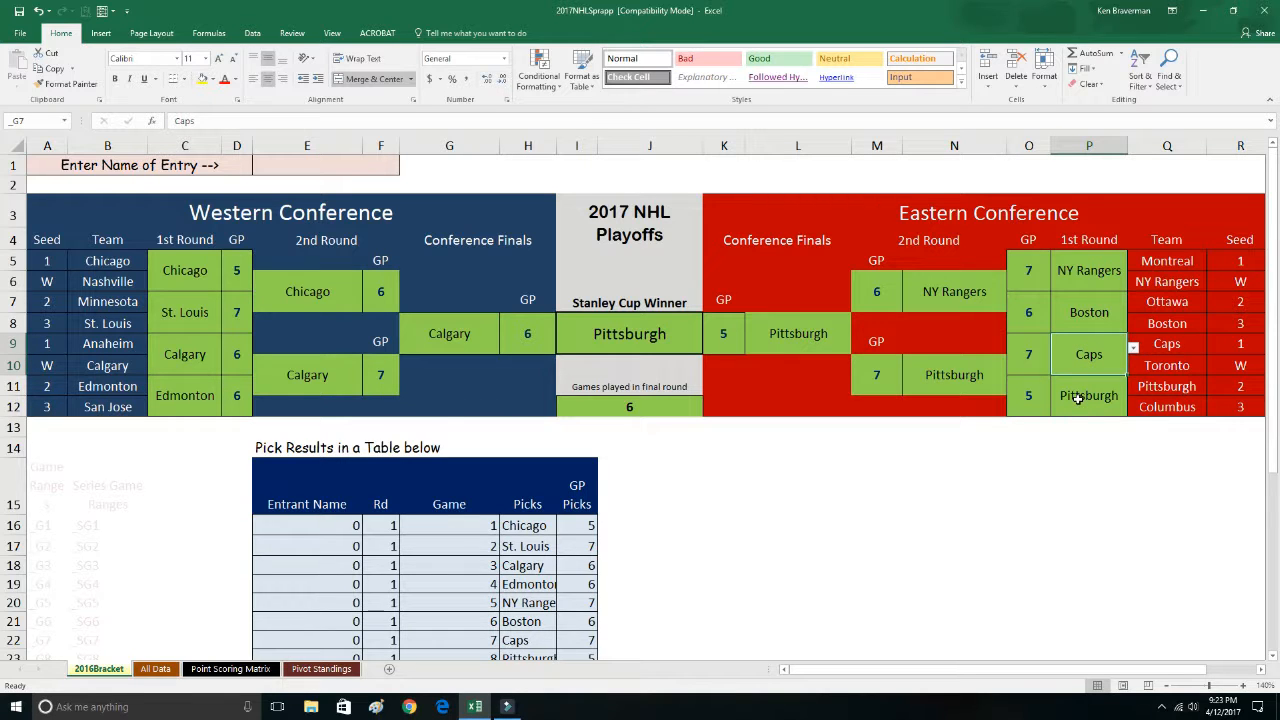
pyautogui.click(1077, 397)
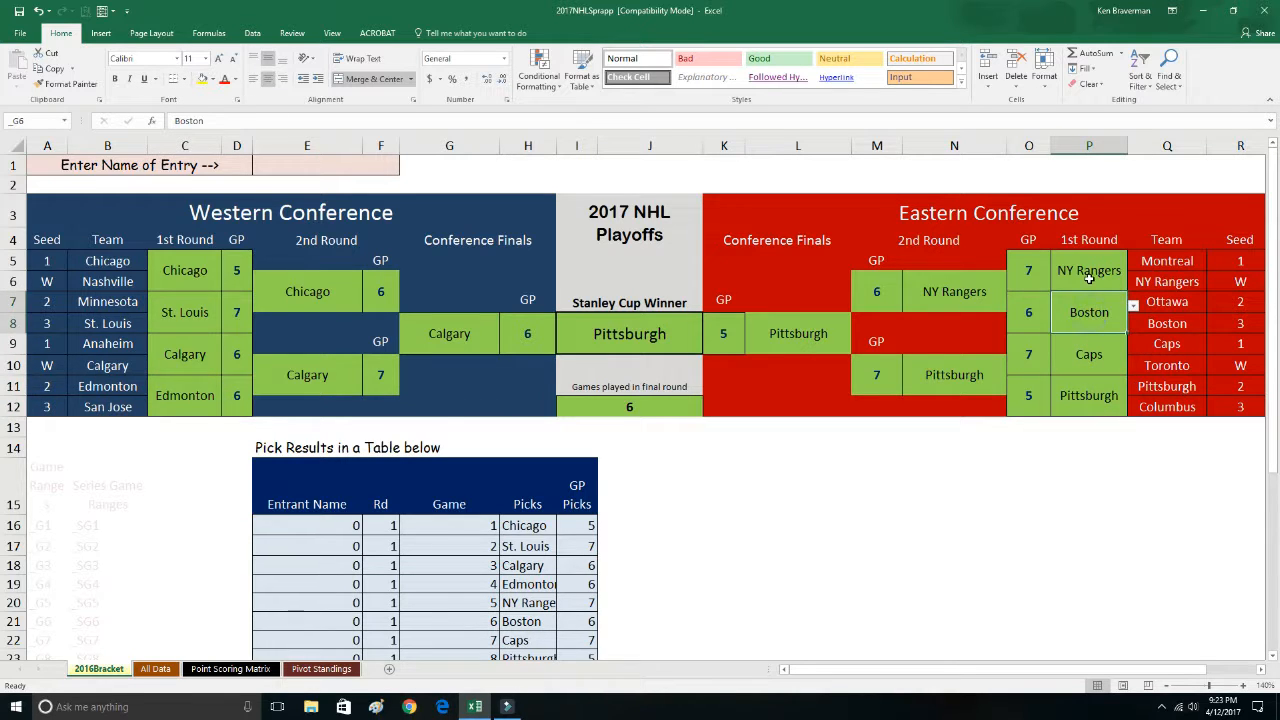
pyautogui.moveTo(1080, 271); pyautogui.dragTo(1080, 306)
pyautogui.moveTo(900, 286); pyautogui.dragTo(1090, 318)
pyautogui.moveTo(1184, 263); pyautogui.dragTo(1187, 325)
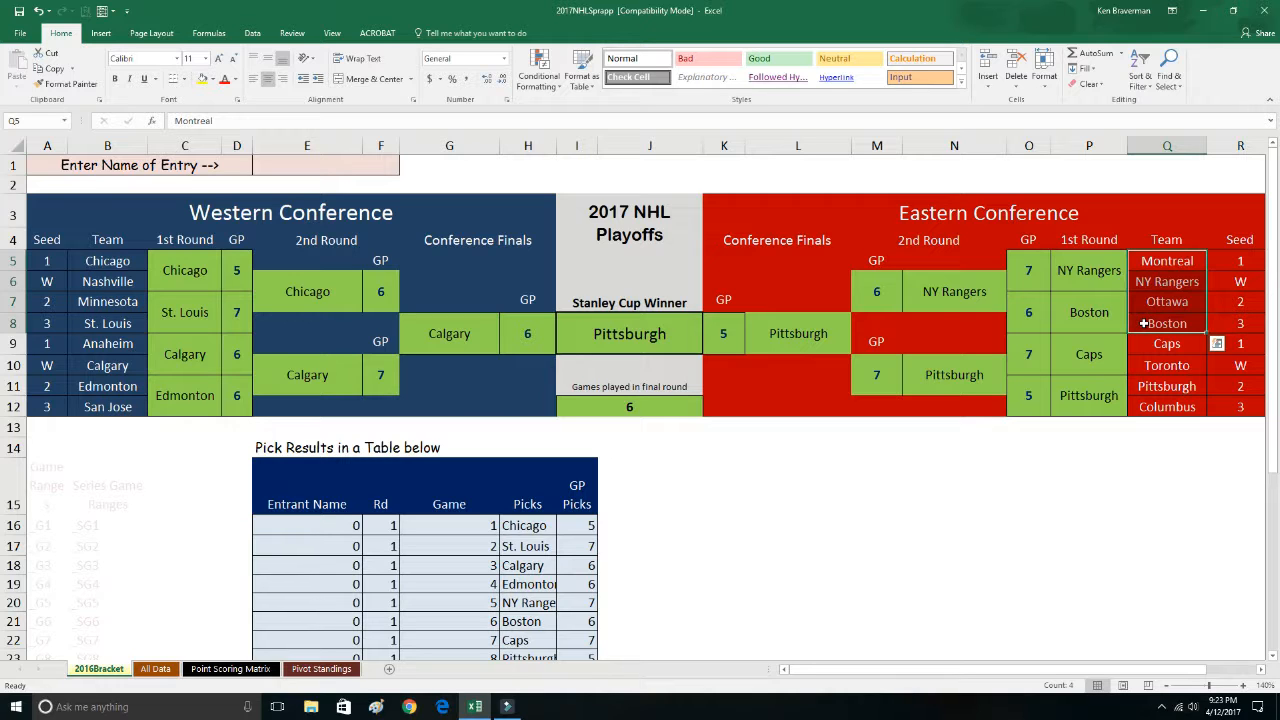
# Review the Eastern Conference first- and second-round picks against their seeded teams, along with the games played in the final round
pyautogui.click(1169, 304)
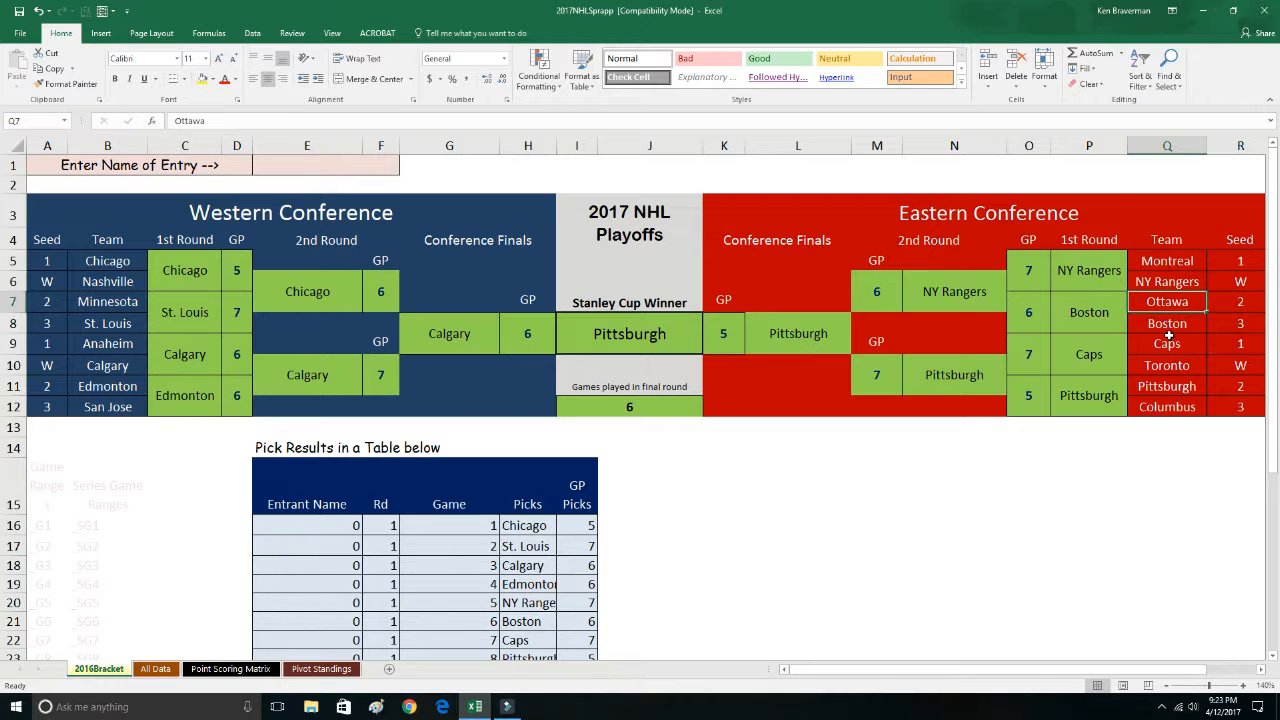
pyautogui.click(951, 299)
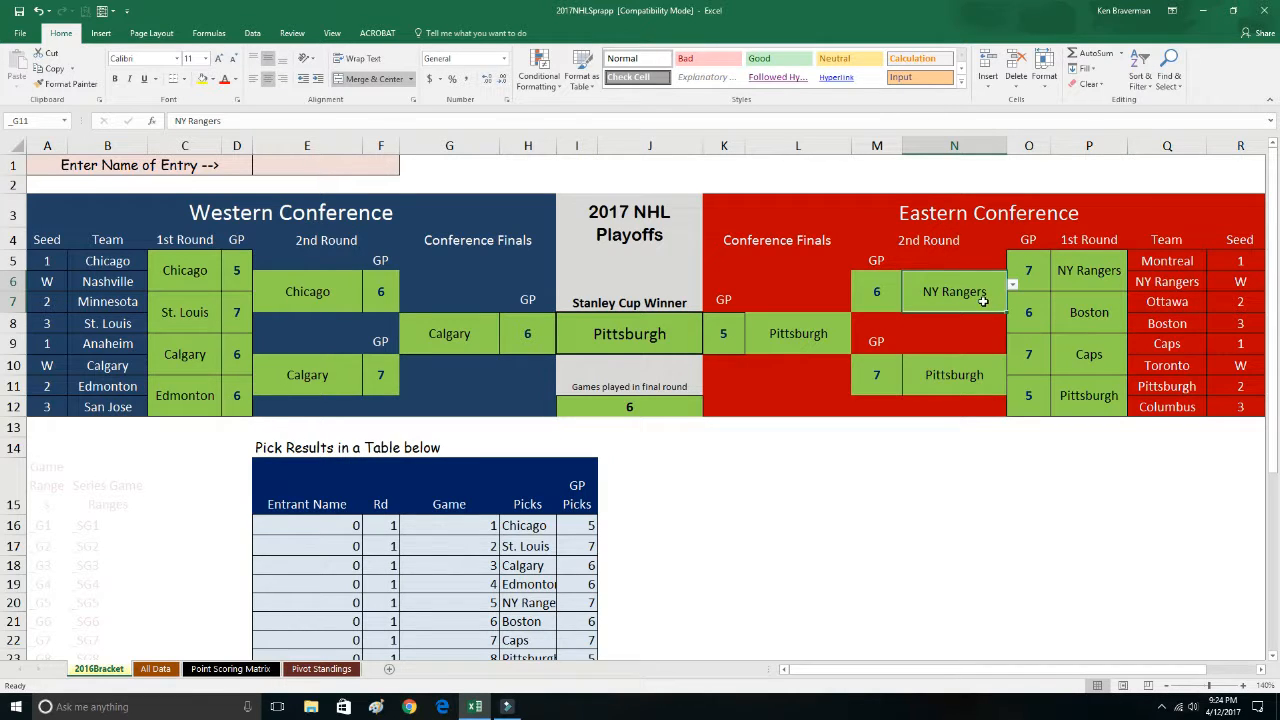
pyautogui.click(1088, 316)
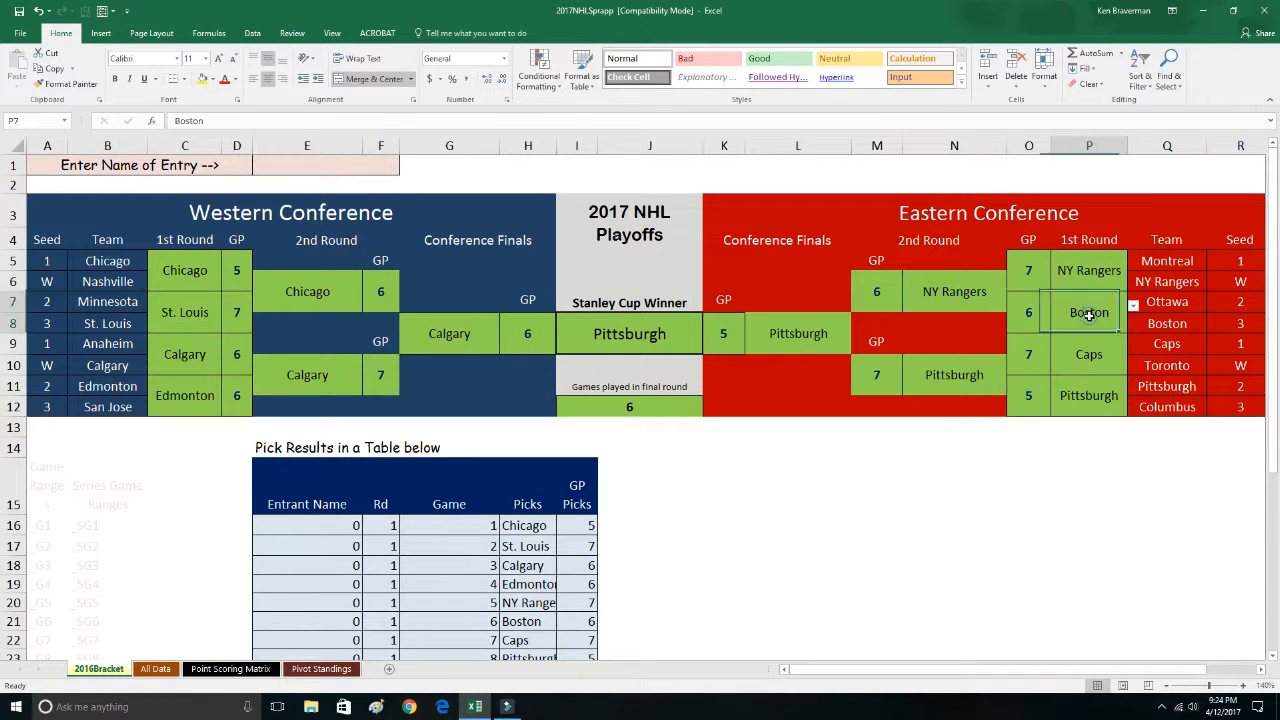
pyautogui.click(1169, 324)
pyautogui.click(1164, 287)
pyautogui.moveTo(1163, 260); pyautogui.dragTo(1136, 278)
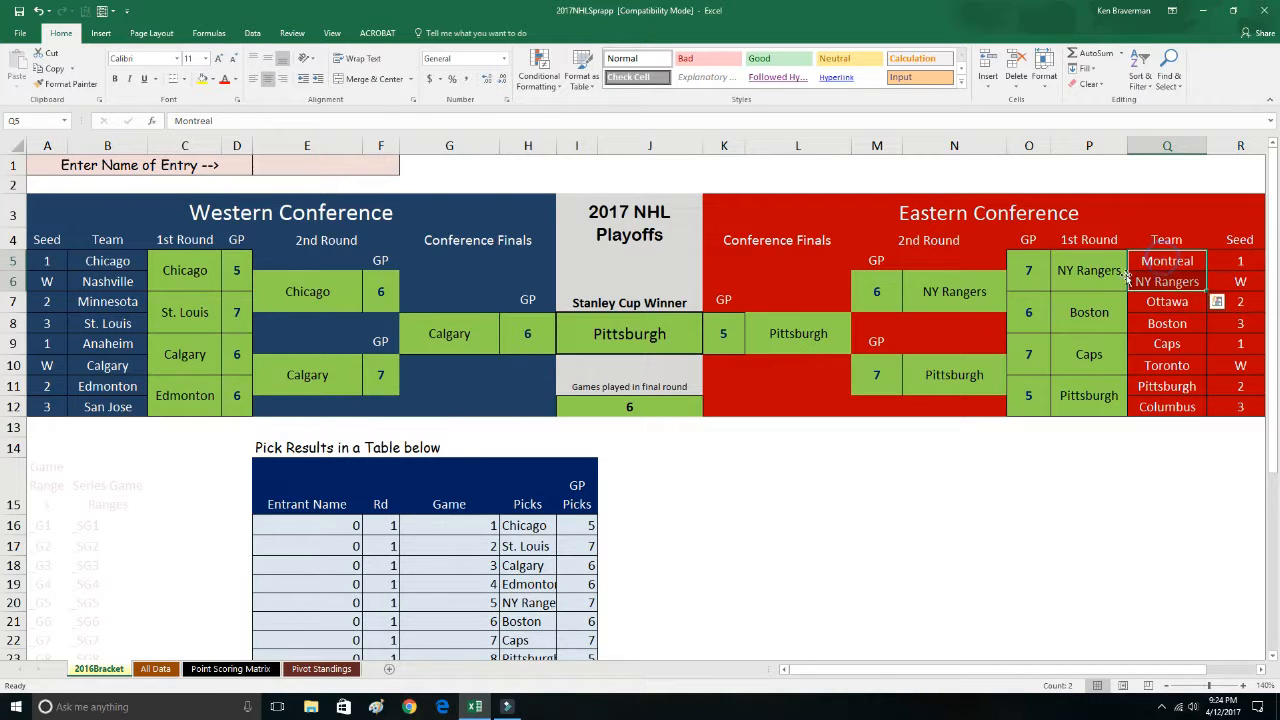
pyautogui.click(920, 291)
pyautogui.click(898, 291)
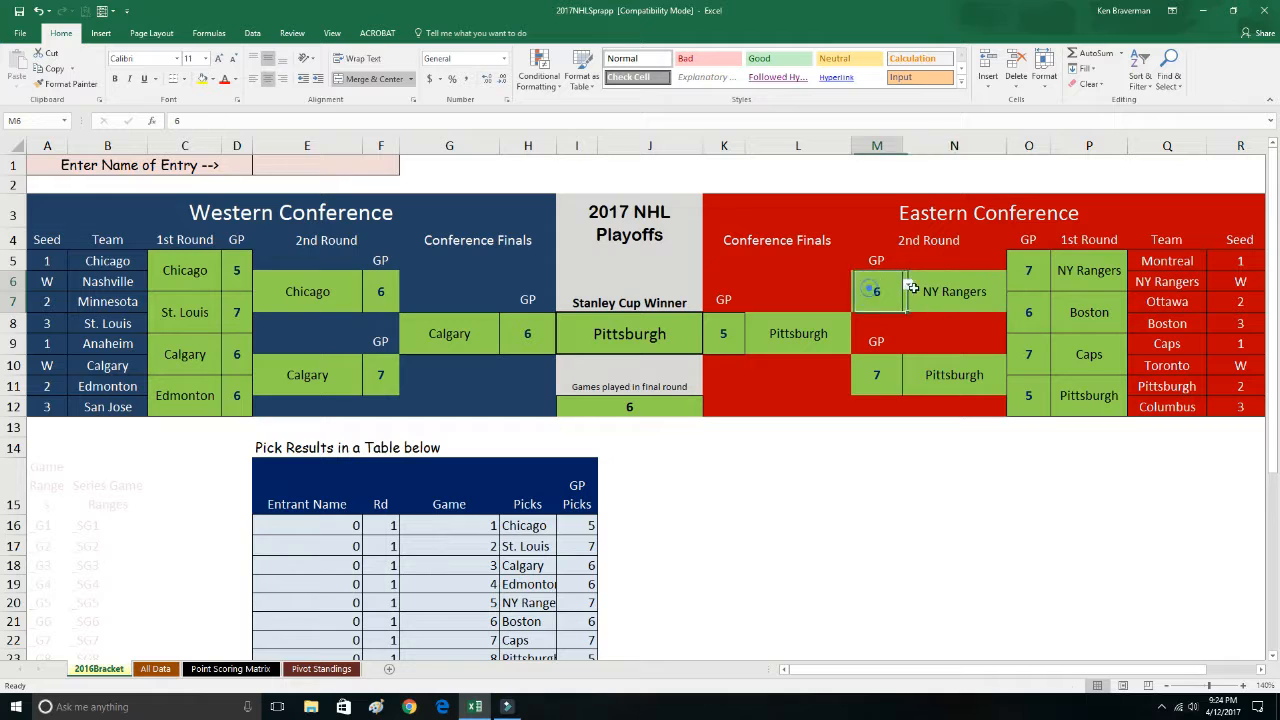
pyautogui.click(914, 291)
pyautogui.click(697, 405)
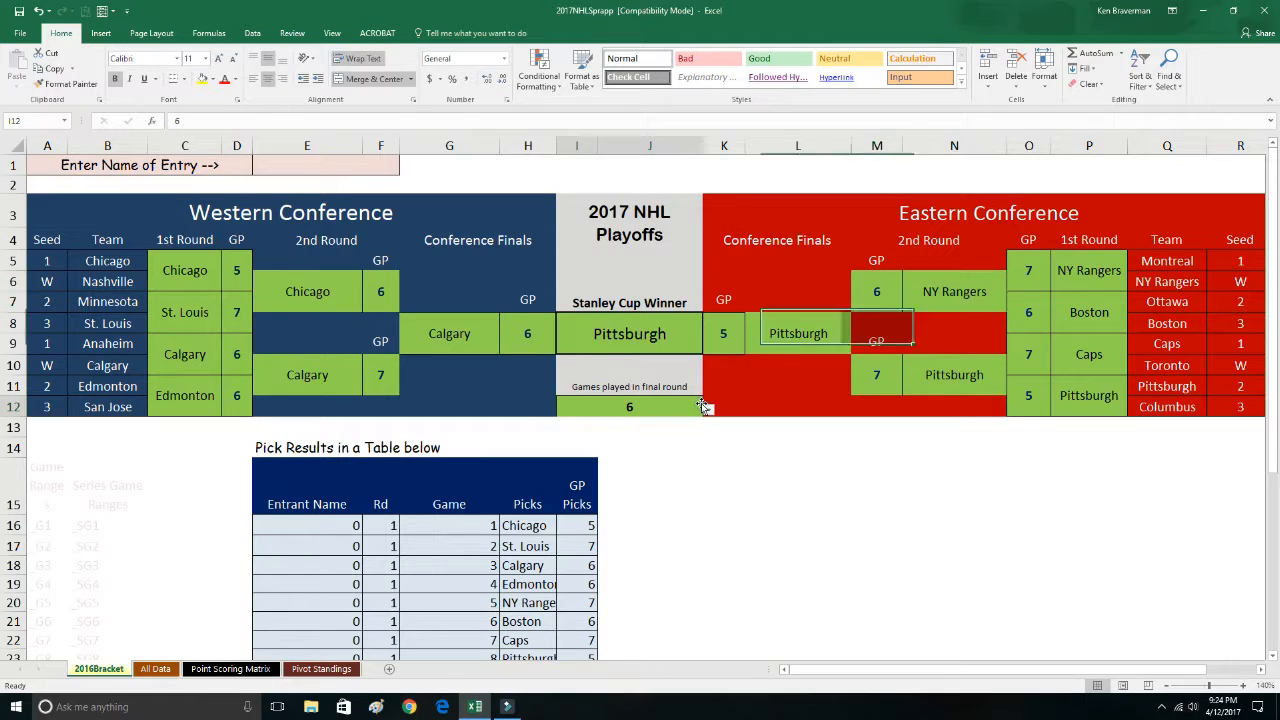
# Enter the entrant's name as the name of entry above the playoff bracket
pyautogui.click(168, 667)
pyautogui.click(118, 668)
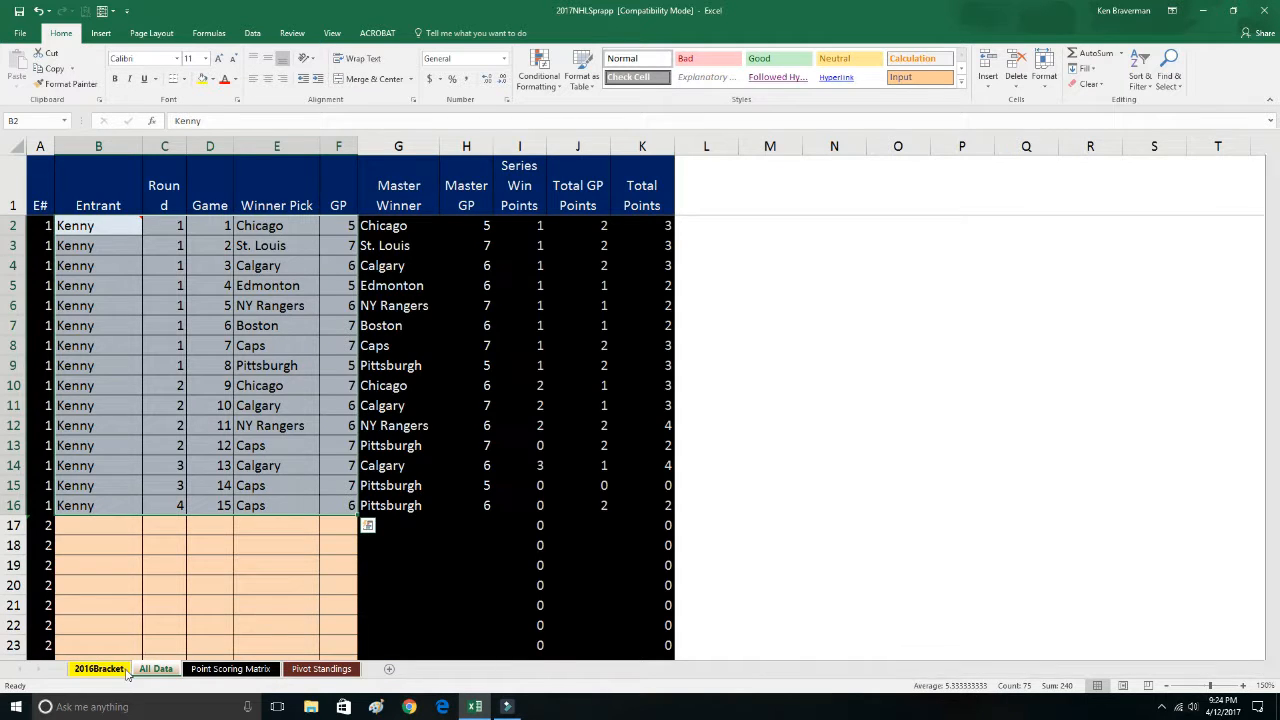
pyautogui.click(318, 163)
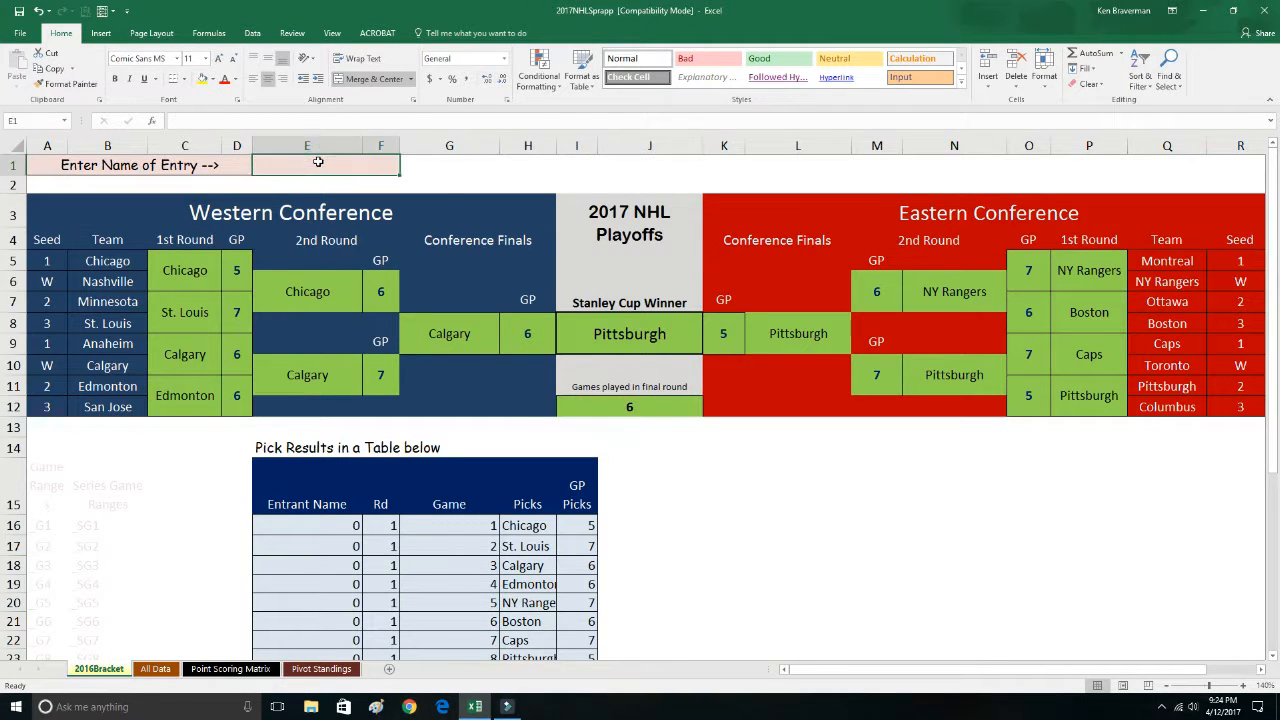
pyautogui.write('Real Ken')
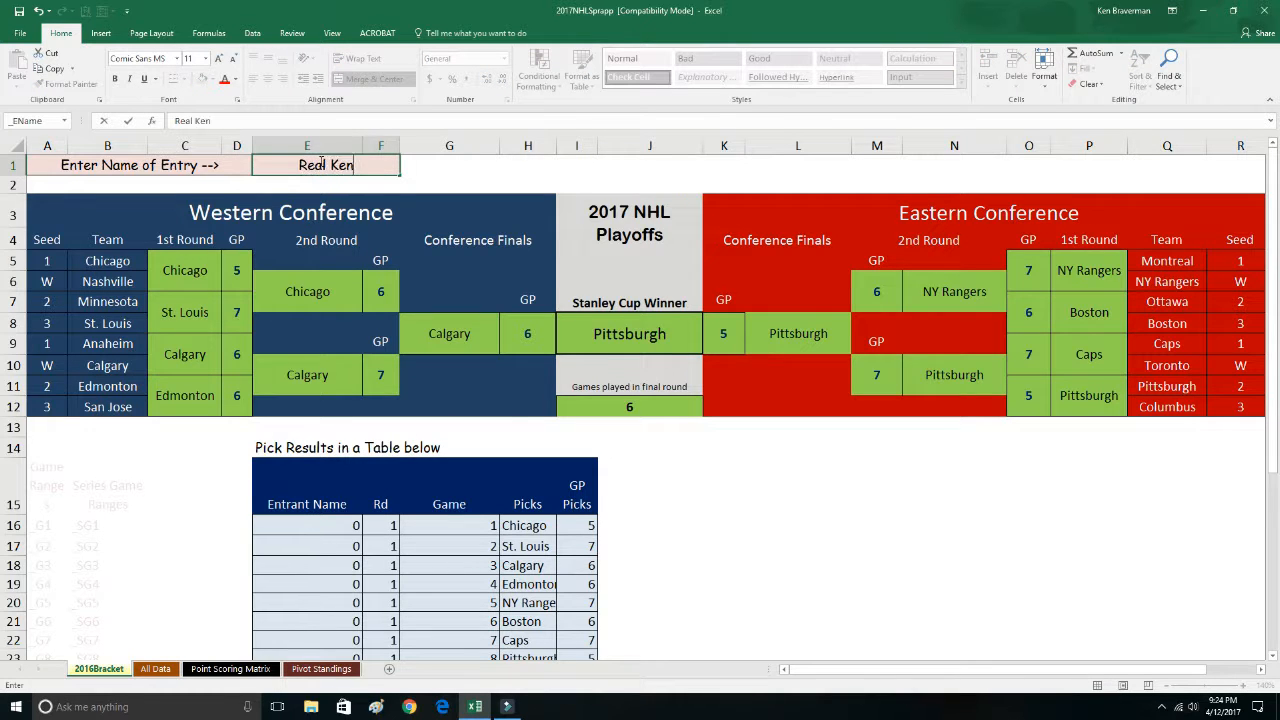
pyautogui.press('Return')
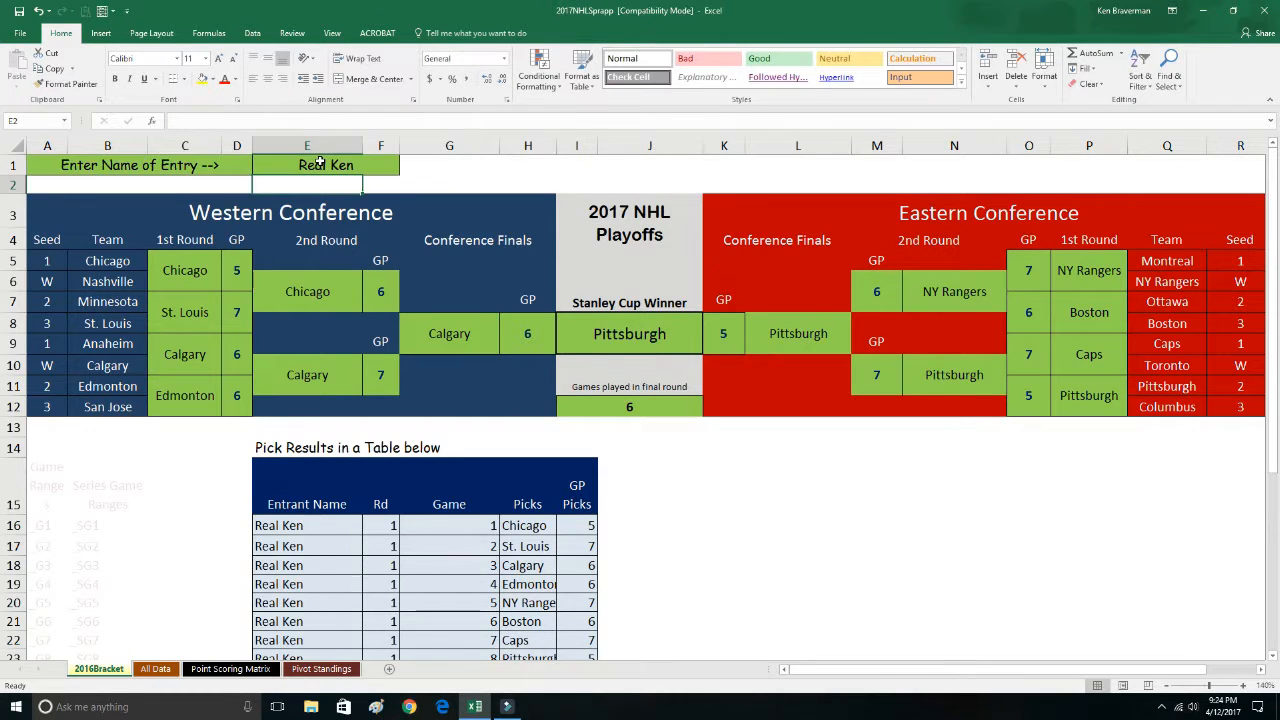
# Copy all 15 games of the pick results table, from entrant name through GP picks (the _APicks range)
pyautogui.click(64, 120)
pyautogui.click(36, 140)
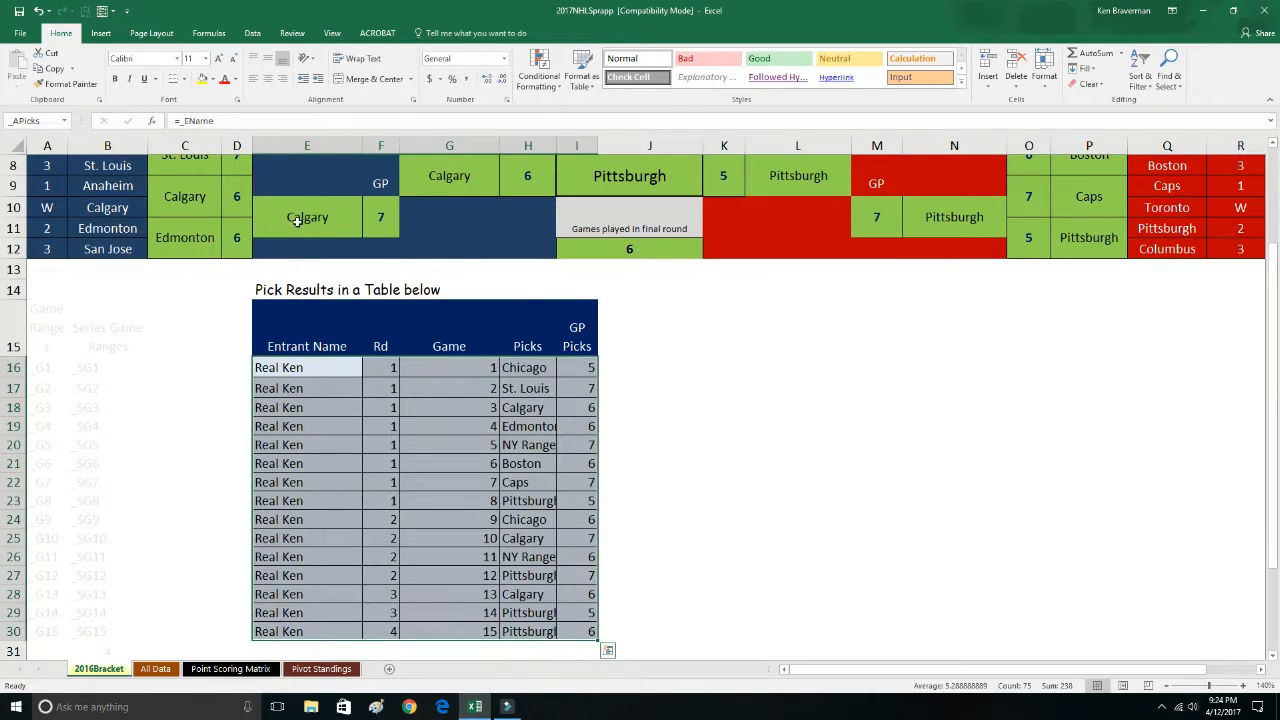
pyautogui.click(788, 517)
pyautogui.moveTo(300, 367); pyautogui.dragTo(578, 627)
pyautogui.rightClick(443, 491)
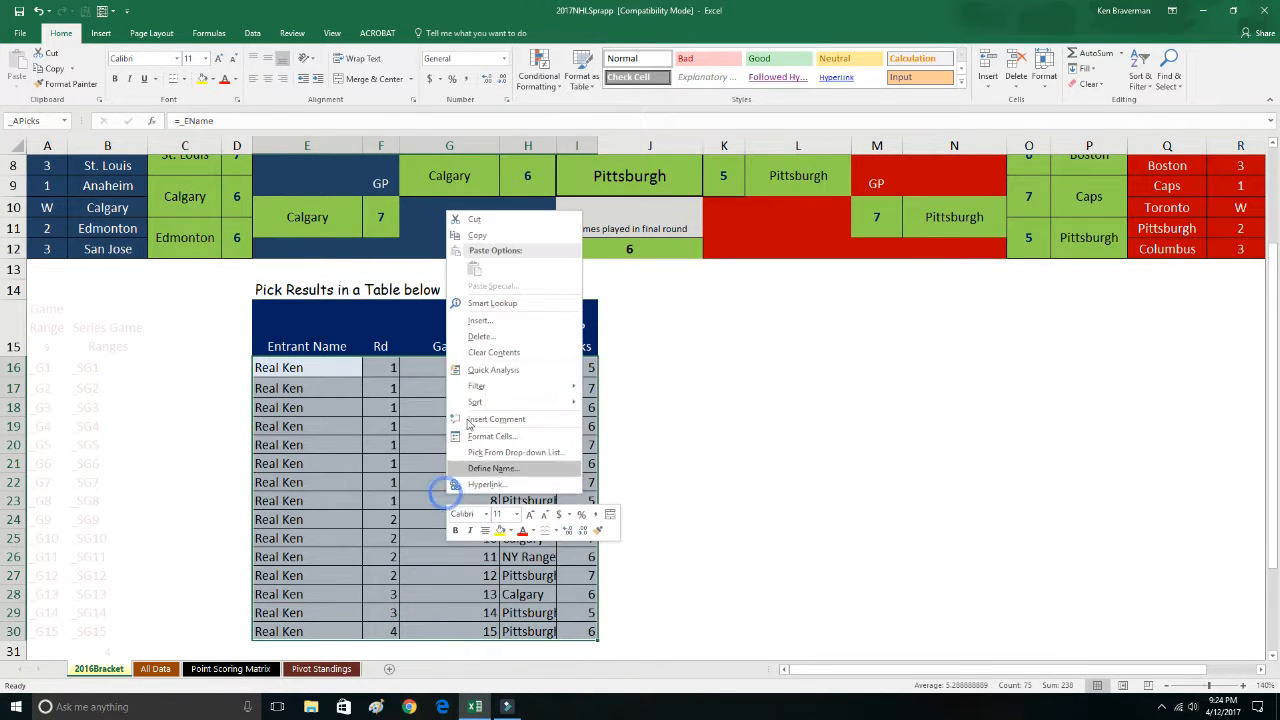
pyautogui.click(501, 237)
# Paste the copied picks as values only into the All Data sheet at cell B17, filling the rows for entry 2
pyautogui.click(155, 668)
pyautogui.rightClick(77, 527)
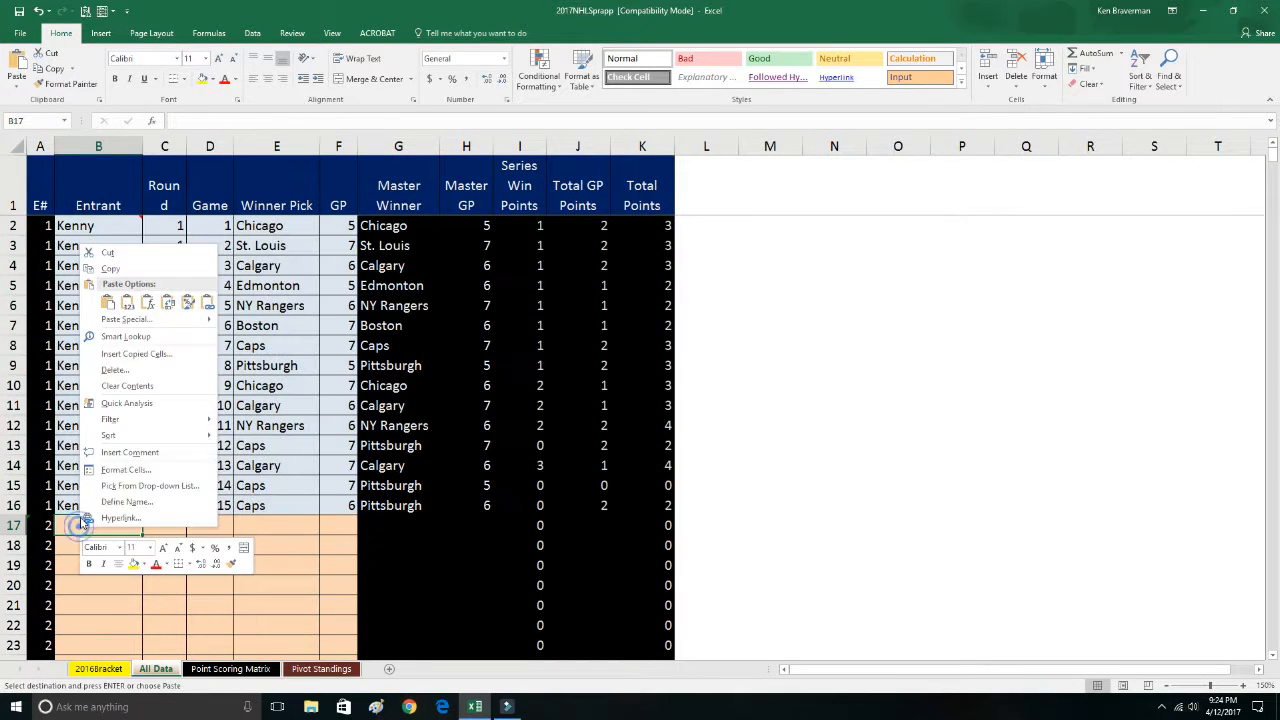
pyautogui.click(127, 303)
pyautogui.scroll(-5, 110, 320)
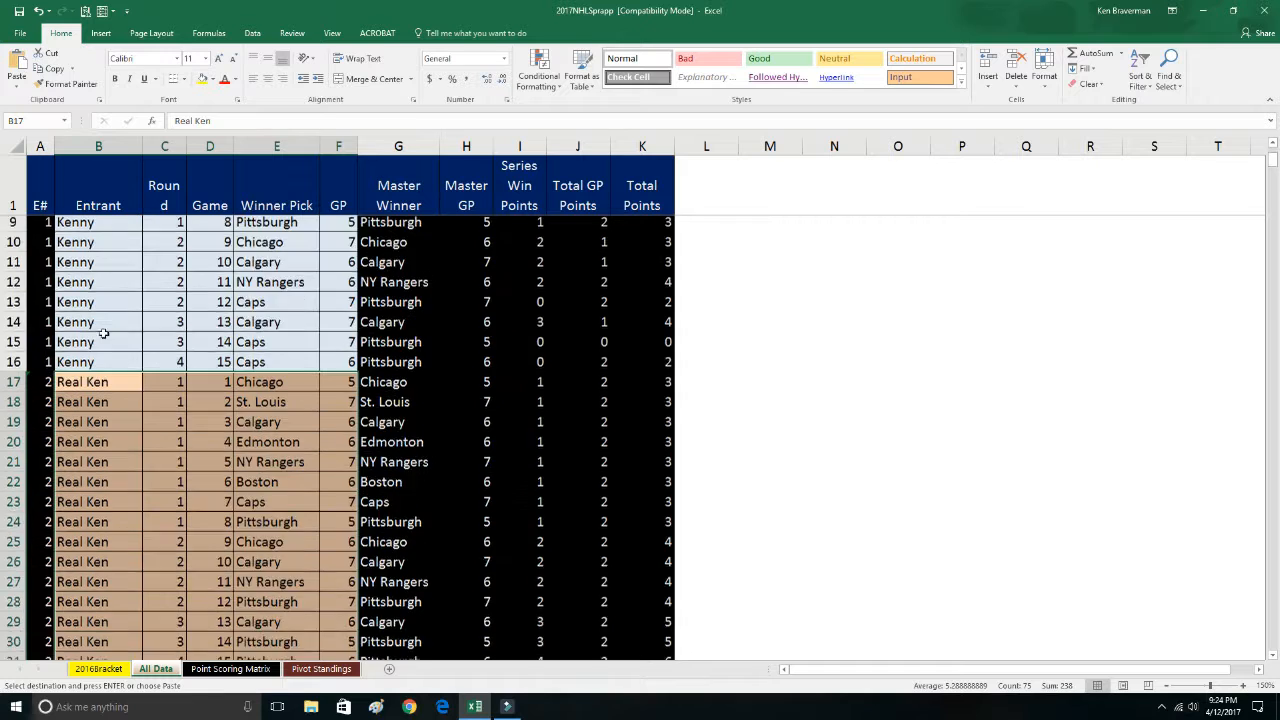
pyautogui.scroll(1, 120, 235)
pyautogui.rightClick(99, 287)
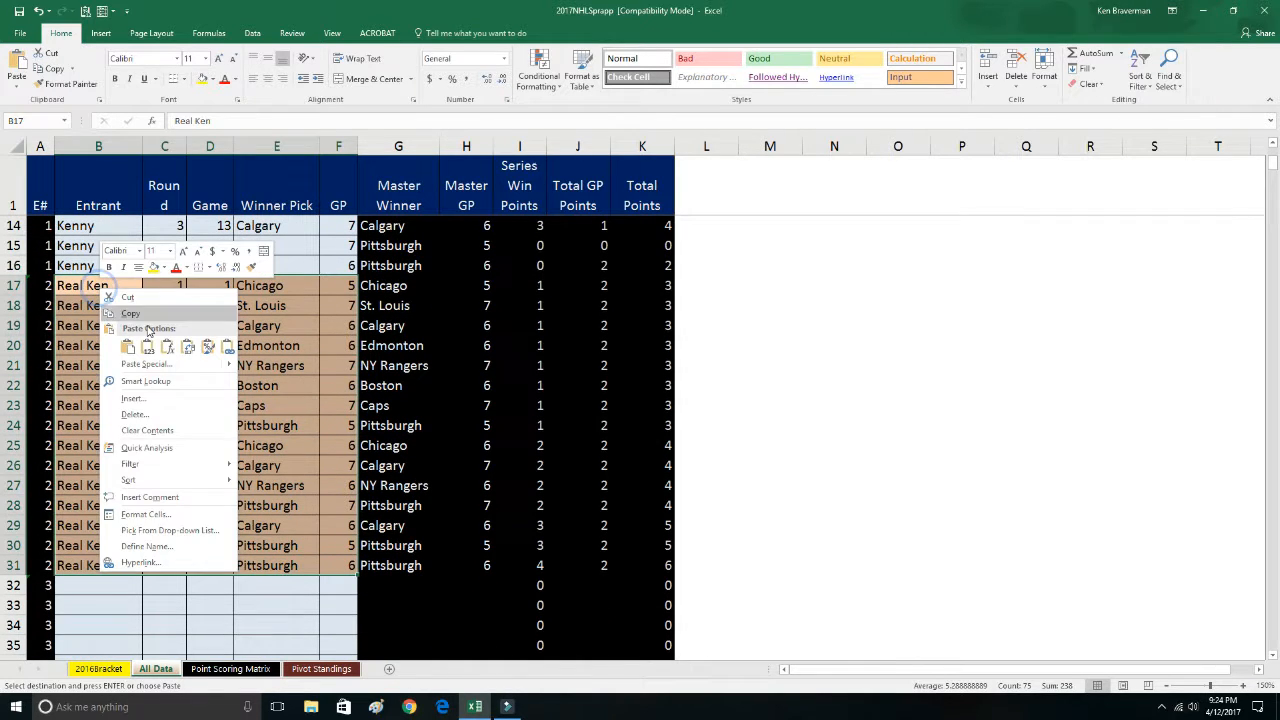
pyautogui.click(737, 370)
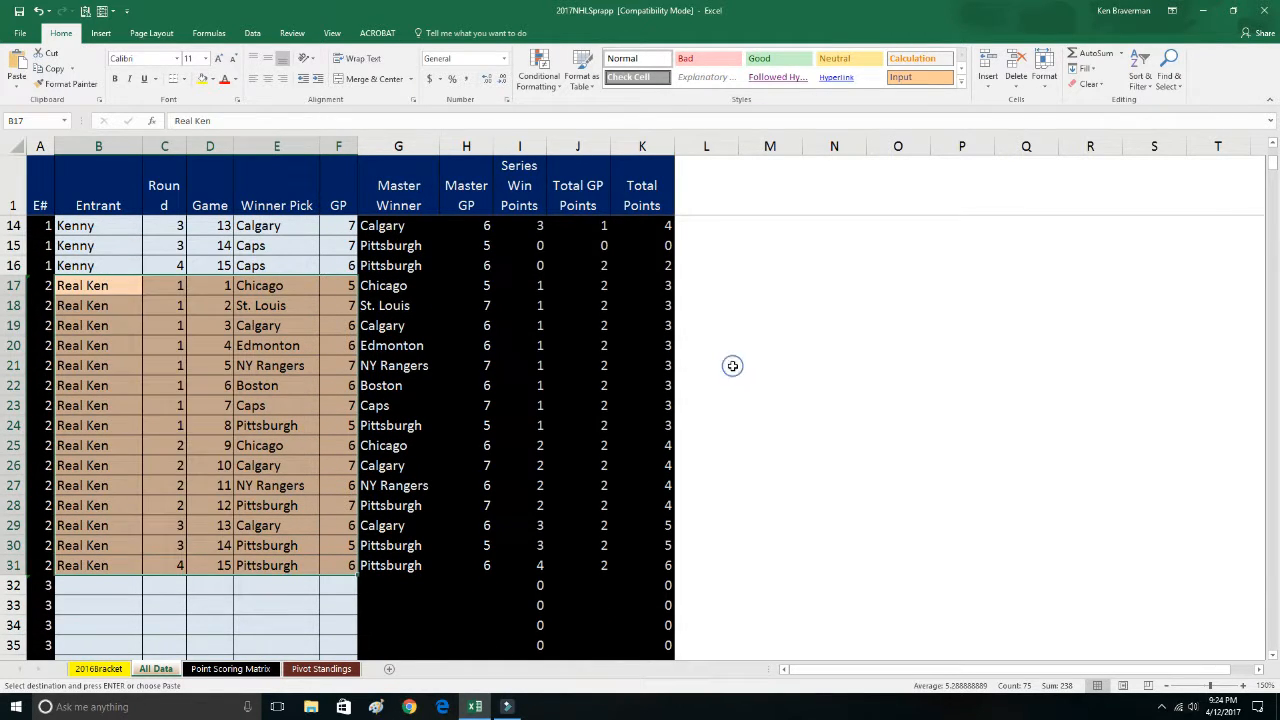
# On the Point Scoring Matrix sheet, set the points awarded for games-played variances of 0, 1 and 2 to 5, 3 and 1
pyautogui.click(257, 668)
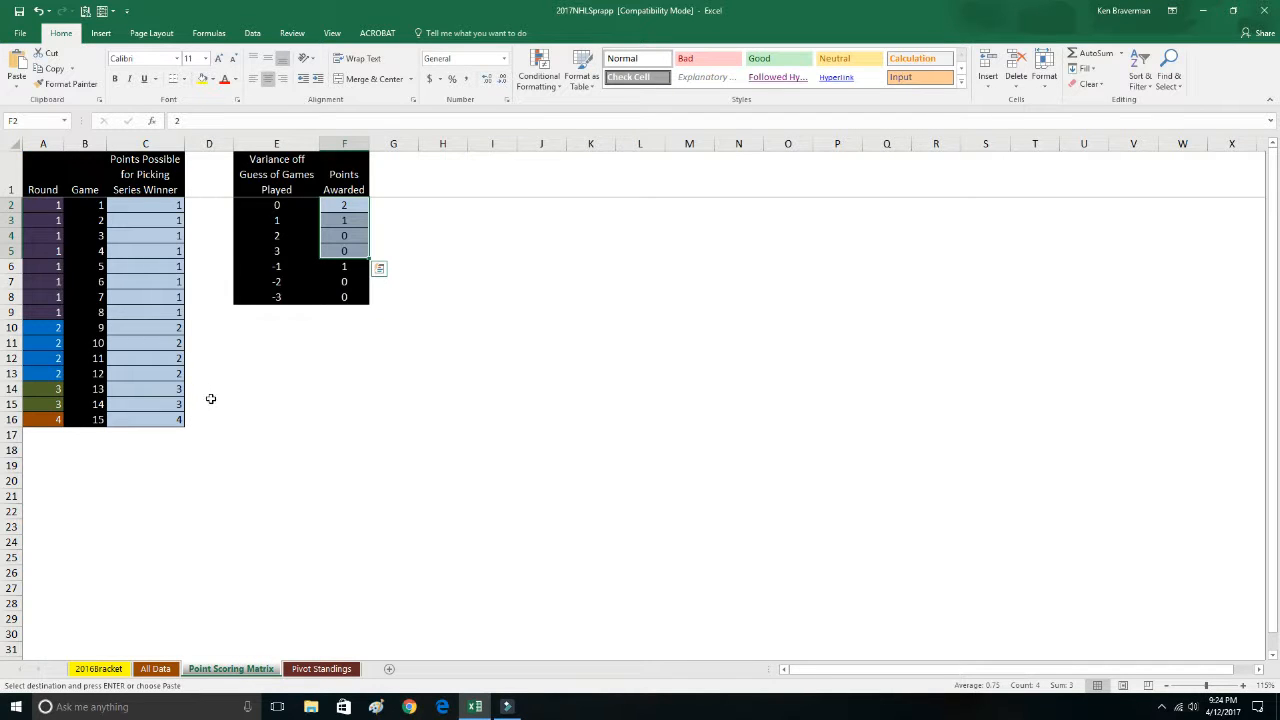
pyautogui.scroll(6, 213, 404)
pyautogui.hotkey('ctrl', 'q')
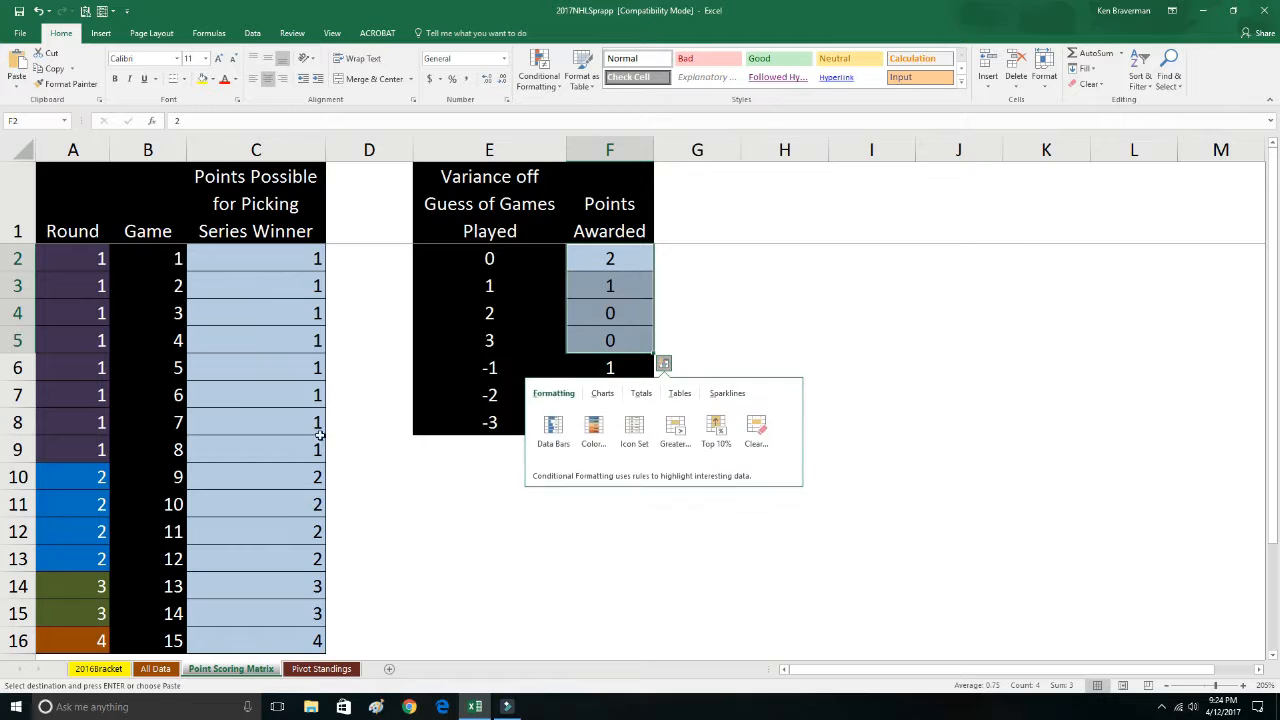
pyautogui.click(383, 415)
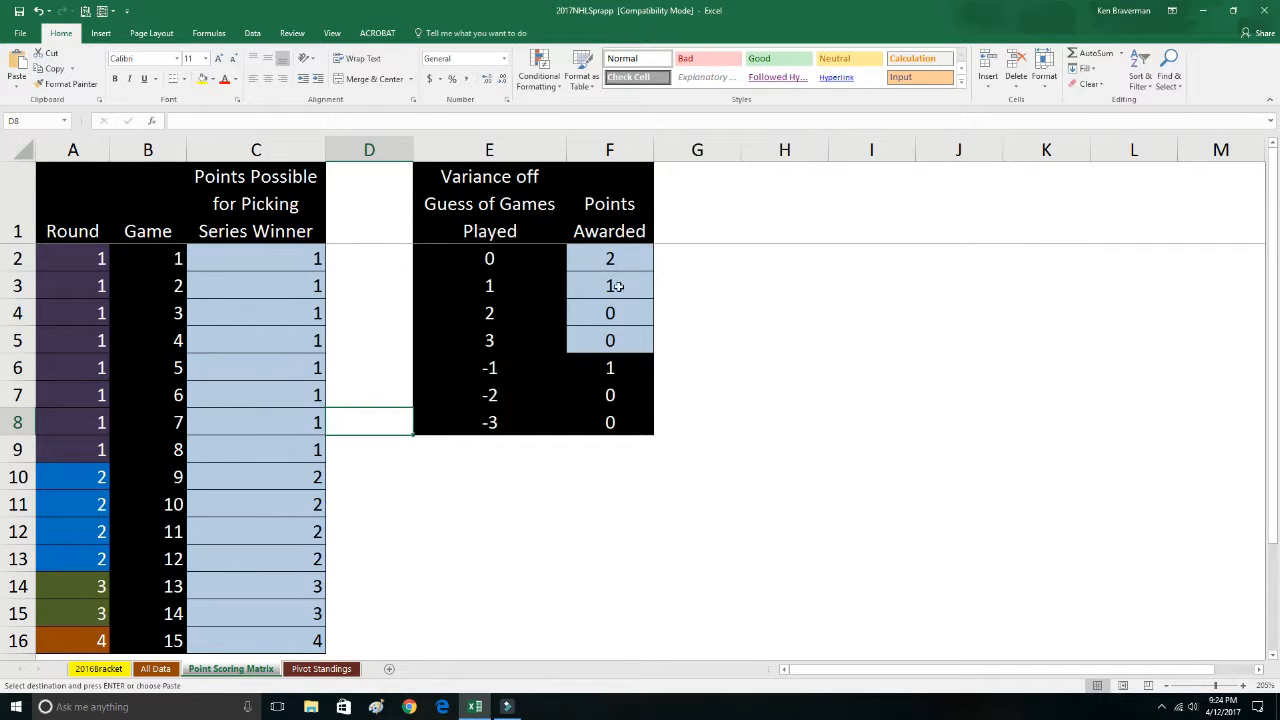
pyautogui.moveTo(617, 258); pyautogui.dragTo(622, 329)
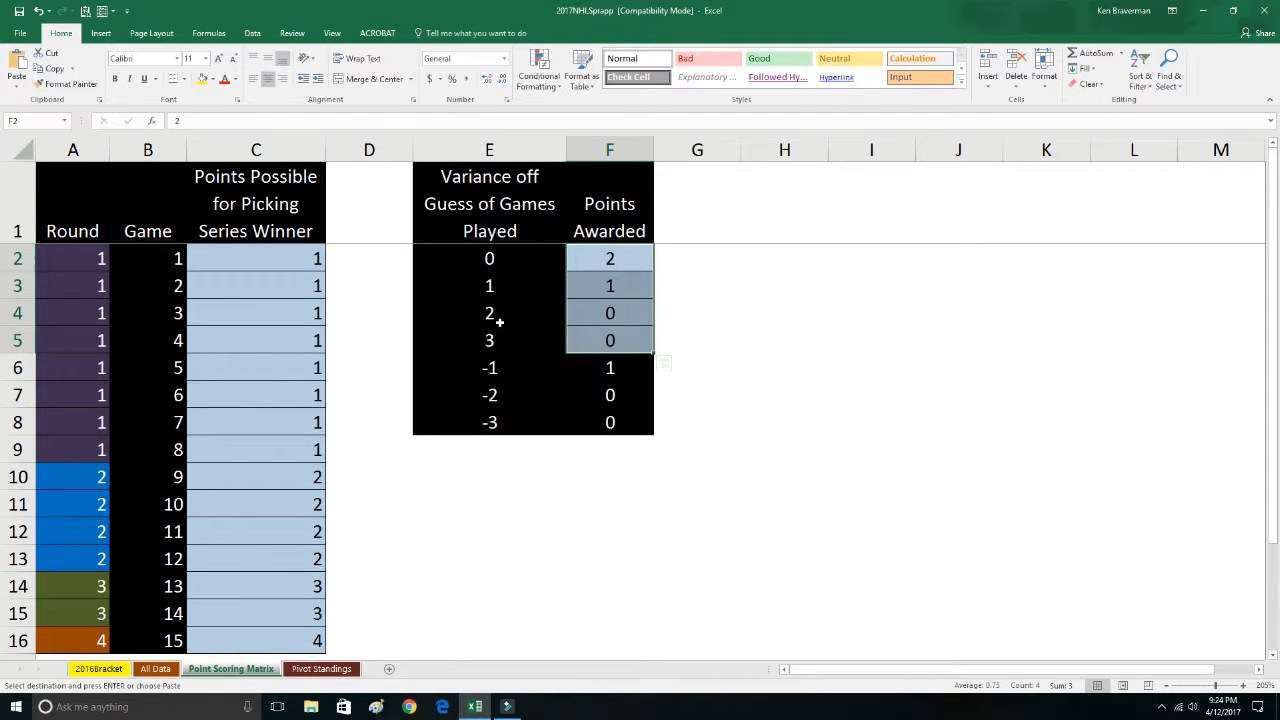
pyautogui.click(607, 259)
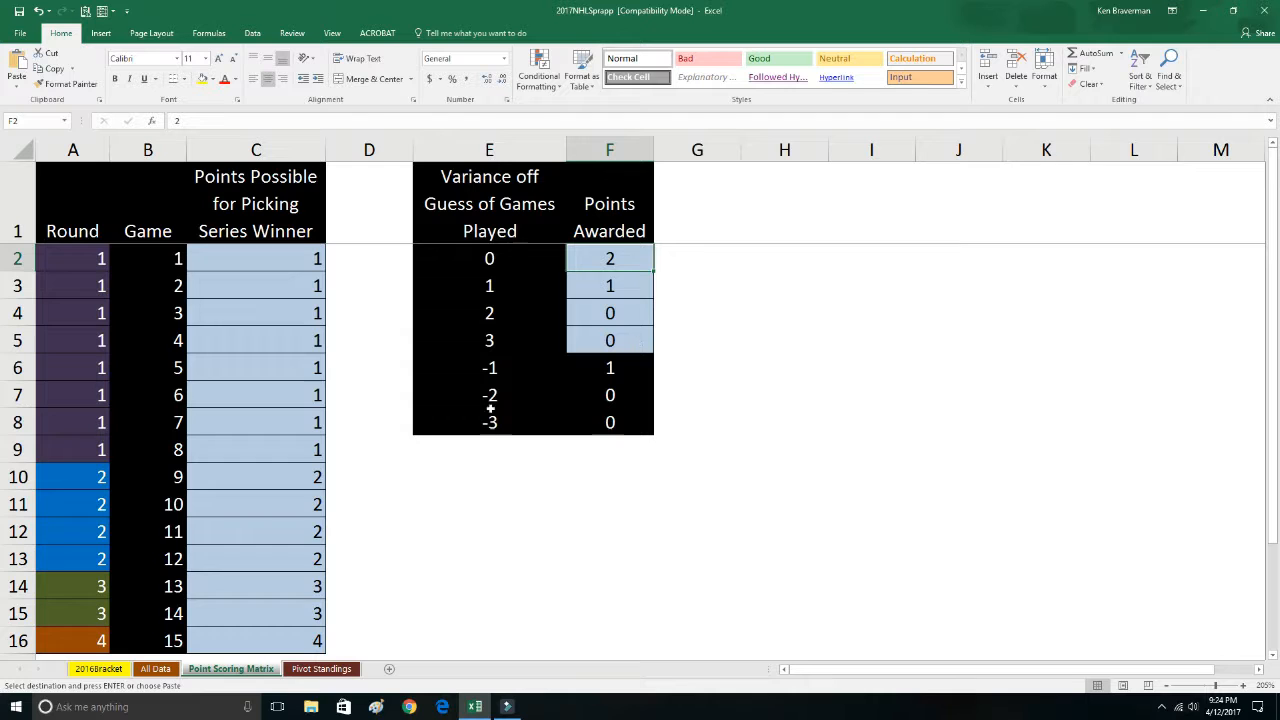
pyautogui.write('5')
pyautogui.press('Return')
pyautogui.write('3')
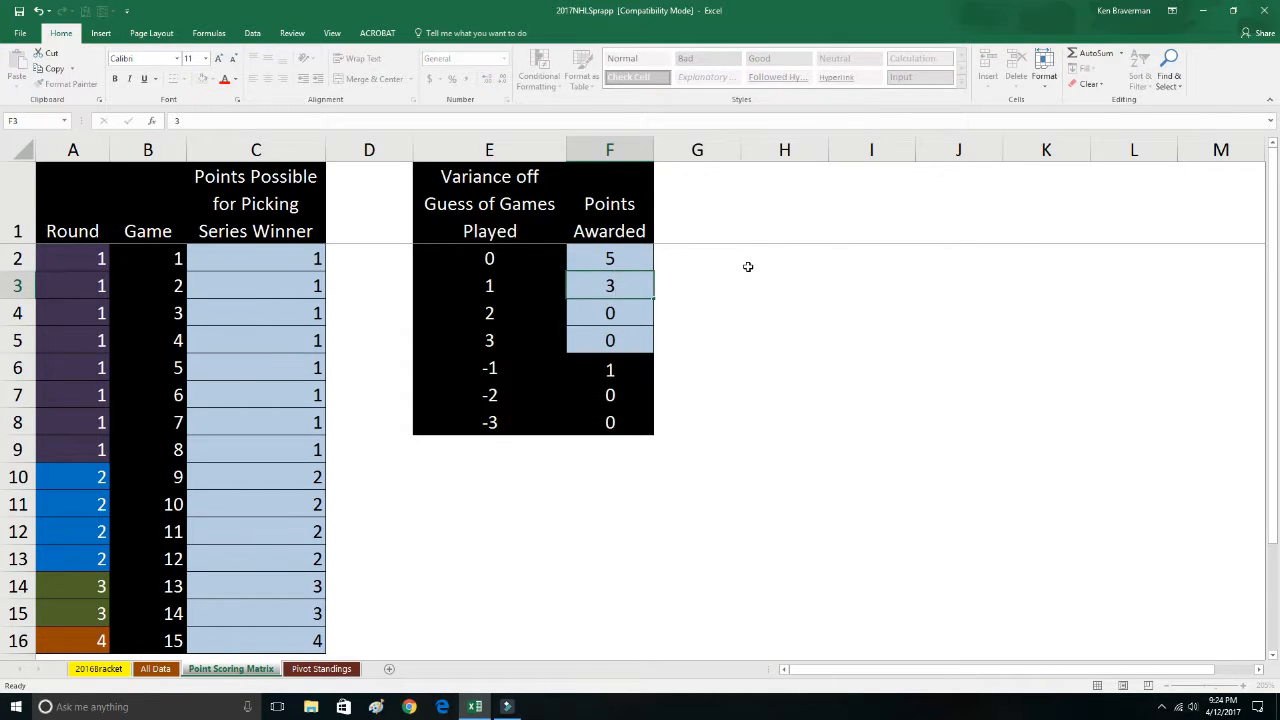
pyautogui.press('Return')
pyautogui.write('1')
pyautogui.press('Return')
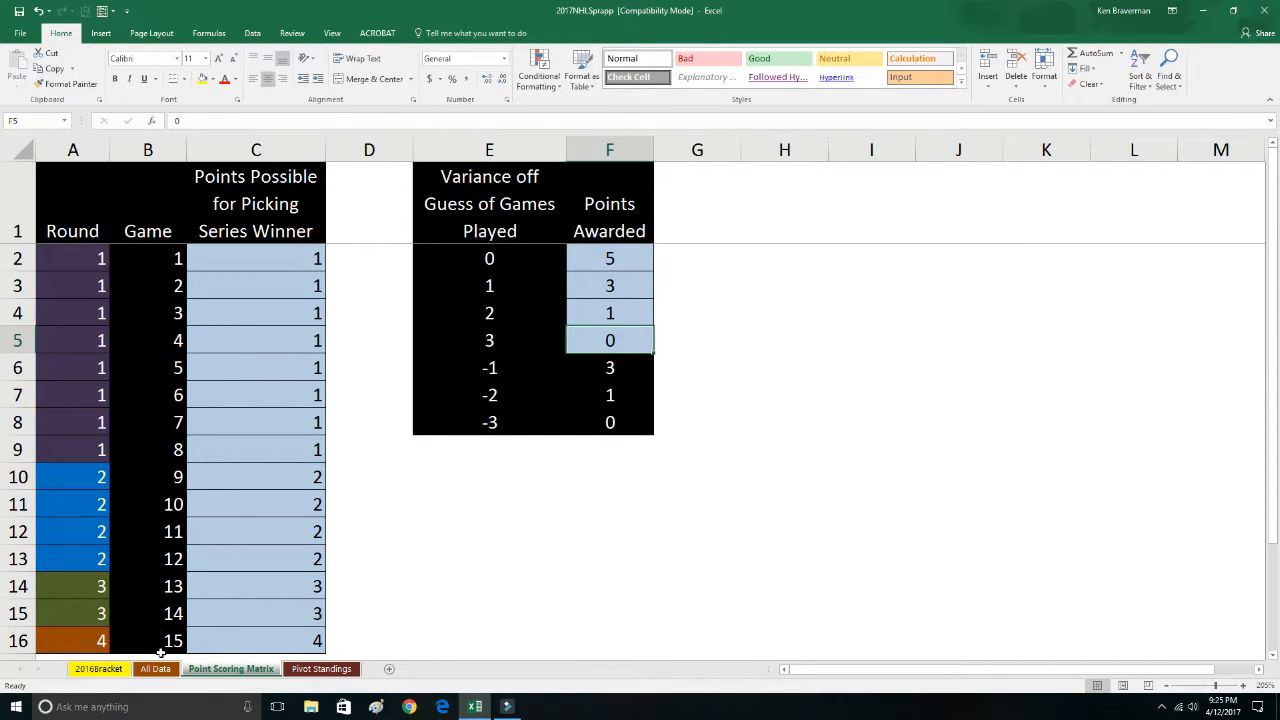
# Refresh the pivot table on the Pivot Standings sheet
pyautogui.click(321, 668)
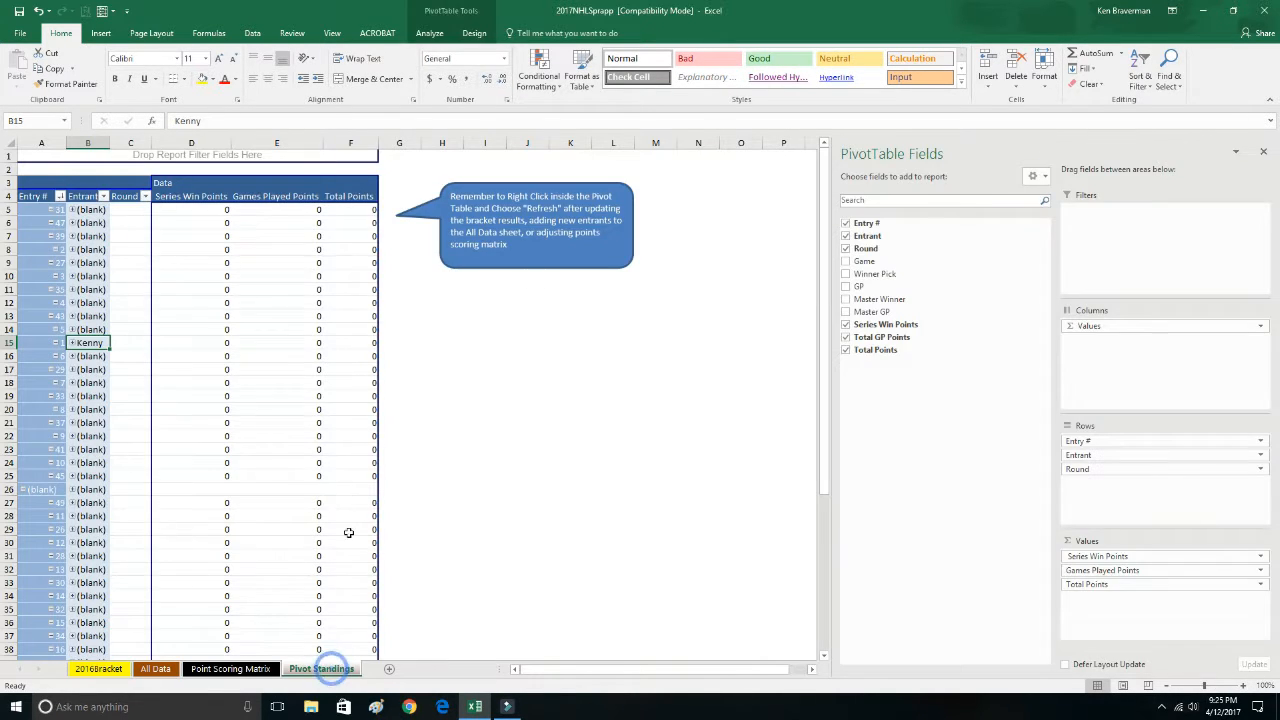
pyautogui.rightClick(180, 307)
pyautogui.click(214, 358)
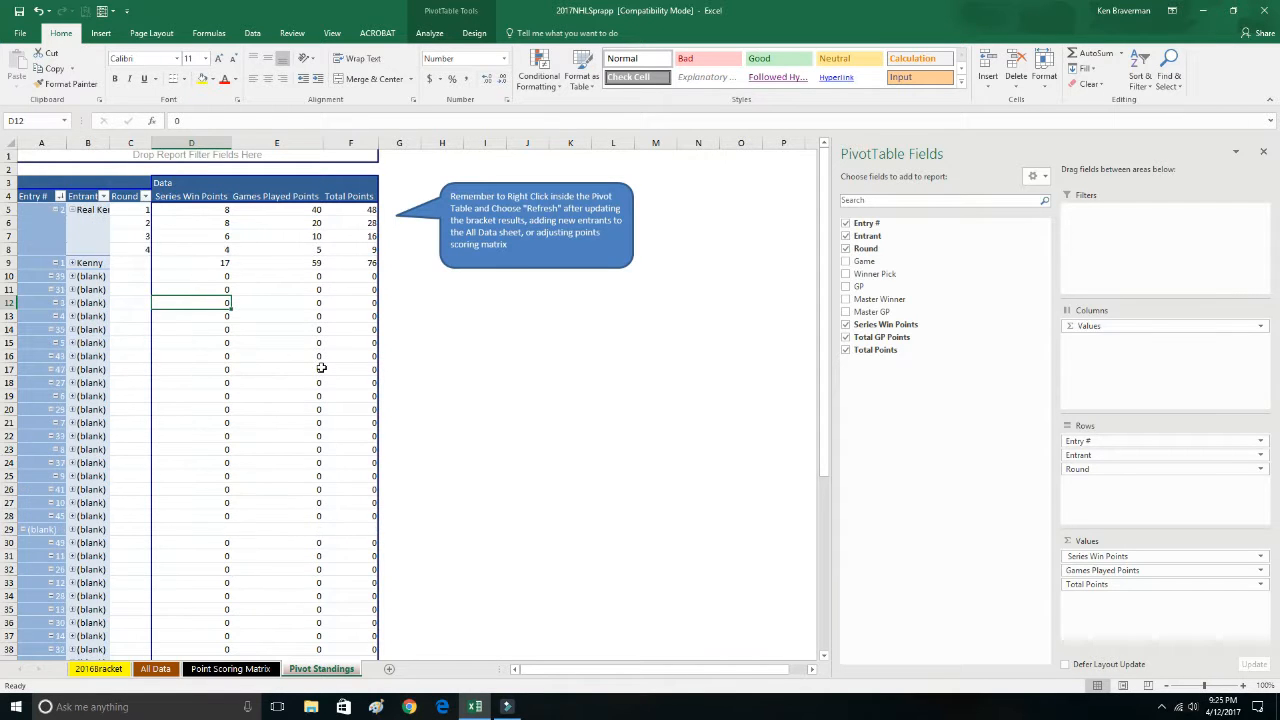
# Collapse the per-round detail of the top-ranked entrant and auto-fit the Entrant column to its contents
pyautogui.keyDown('ctrl'); pyautogui.scroll(5, 321, 368); pyautogui.keyUp('ctrl')
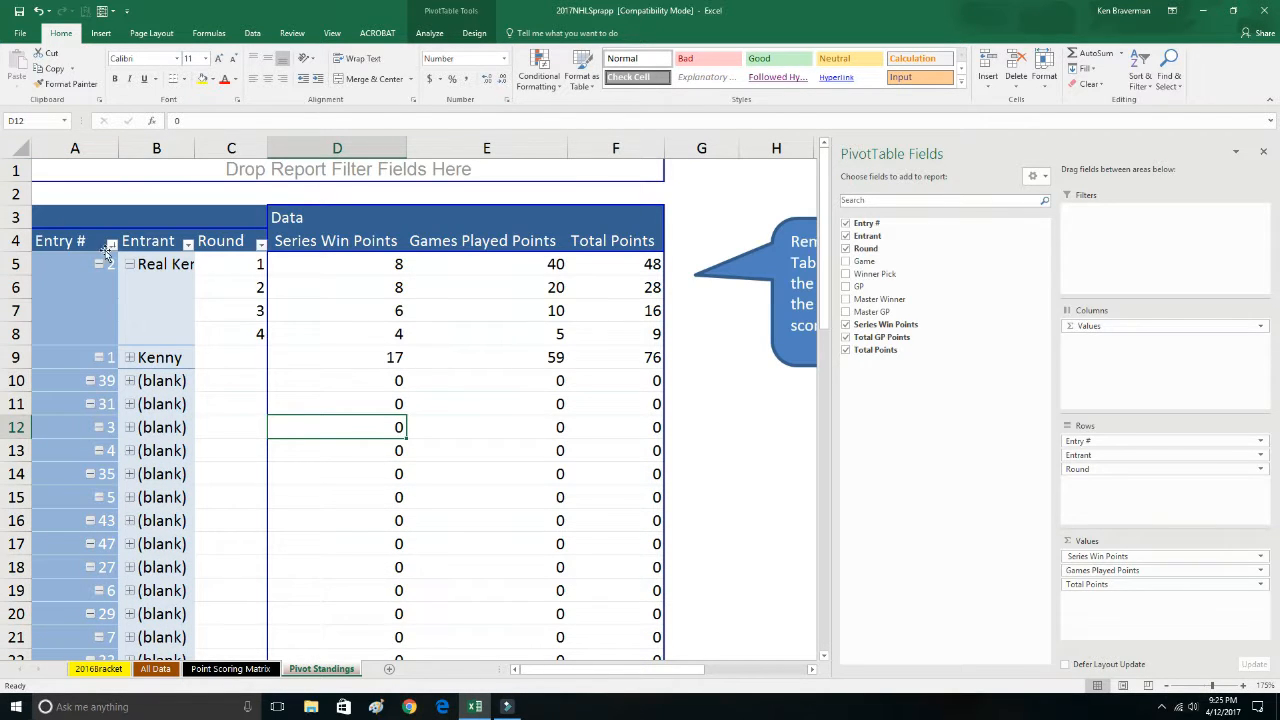
pyautogui.click(128, 266)
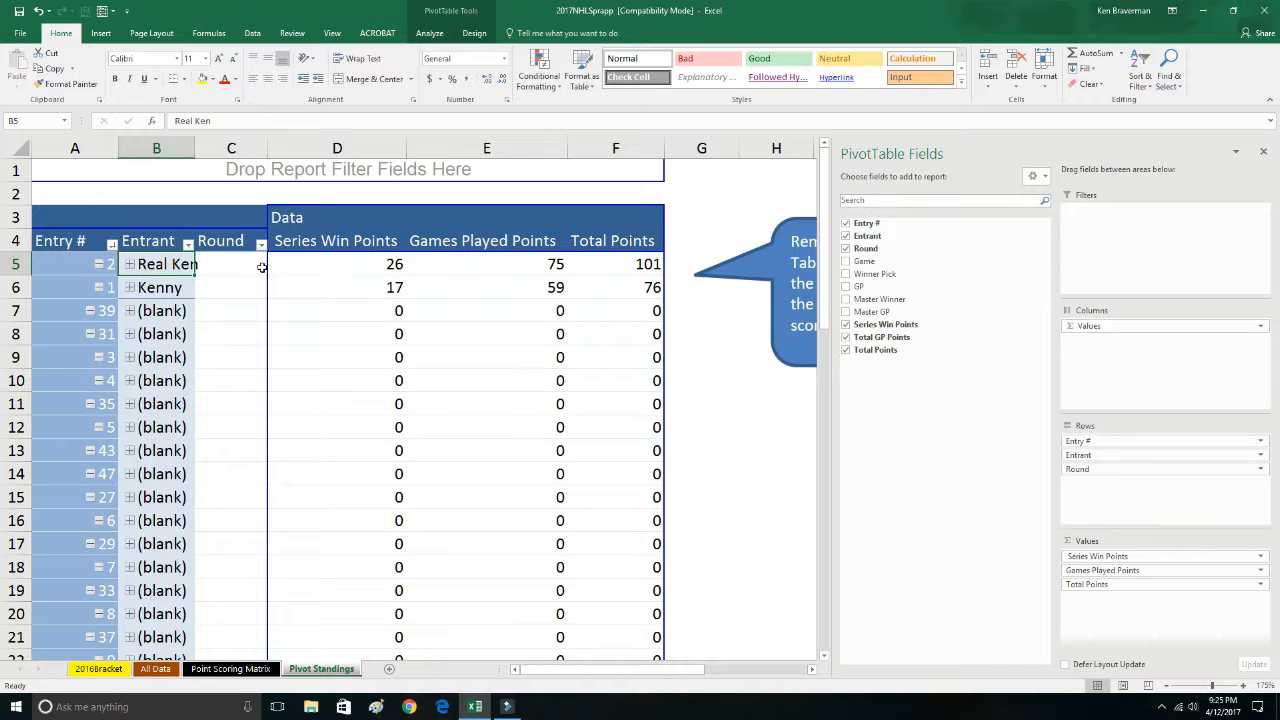
pyautogui.doubleClick(195, 155)
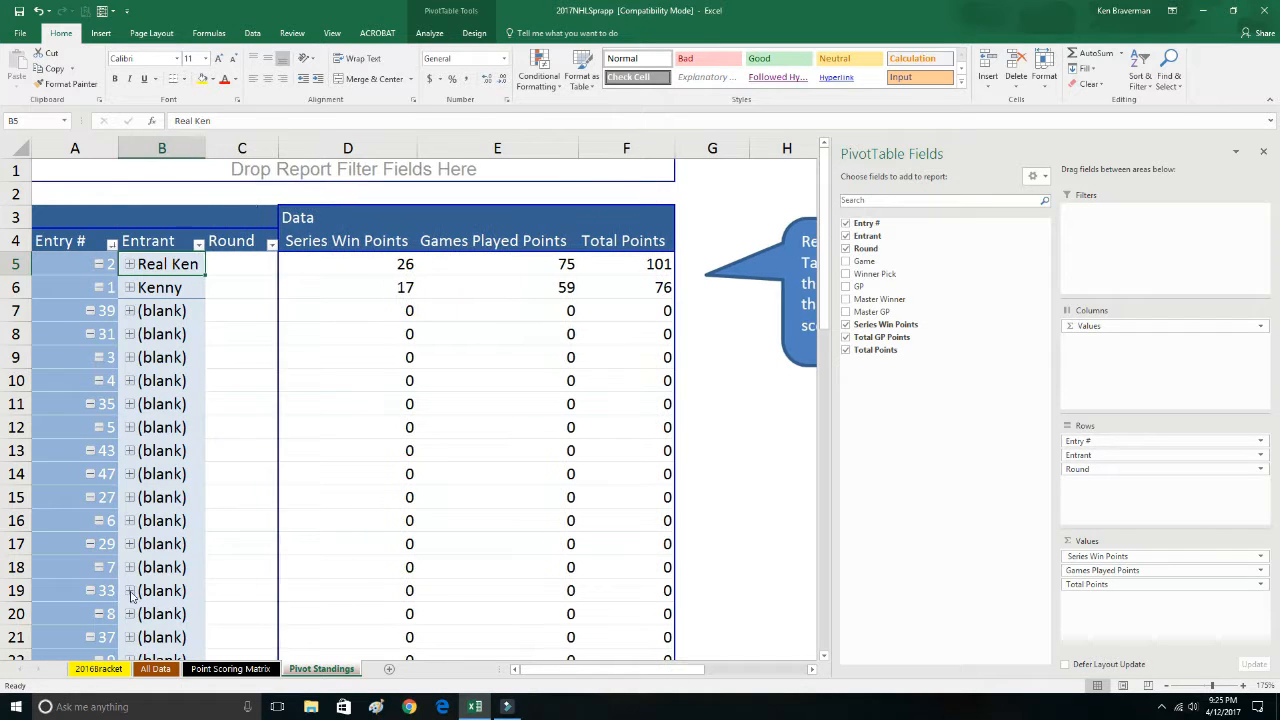
# On the 2016Bracket sheet, clear all Western Conference first-round winner and games-played picks
pyautogui.click(99, 668)
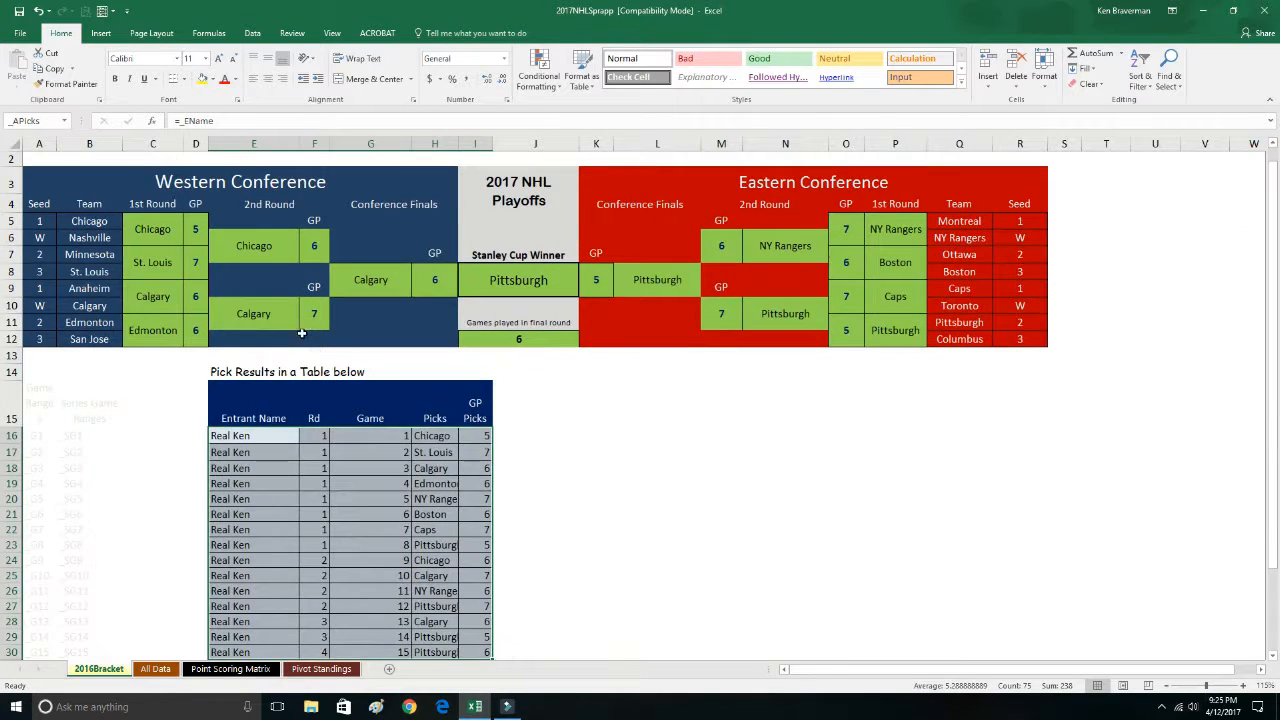
pyautogui.scroll(1, 301, 333)
pyautogui.moveTo(152, 245); pyautogui.dragTo(200, 338)
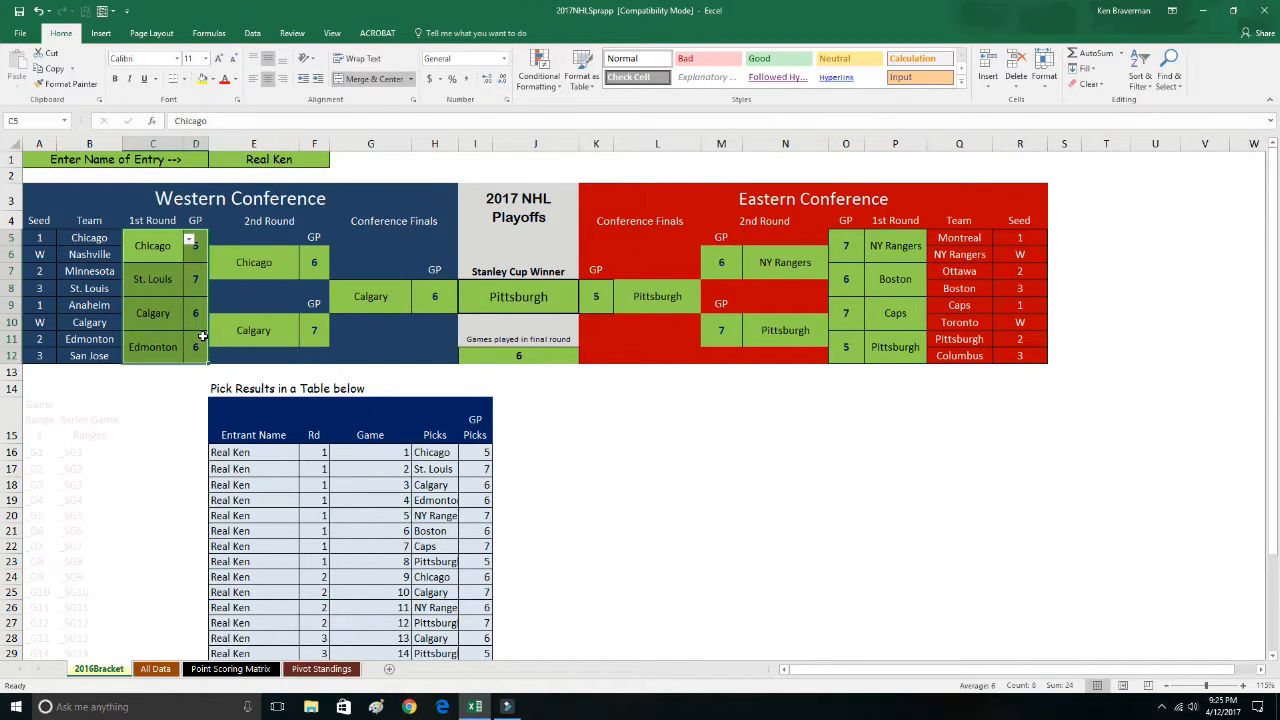
pyautogui.press('Delete')
# Clear the winner and games-played picks of both Western Conference second-round series
pyautogui.click(258, 262)
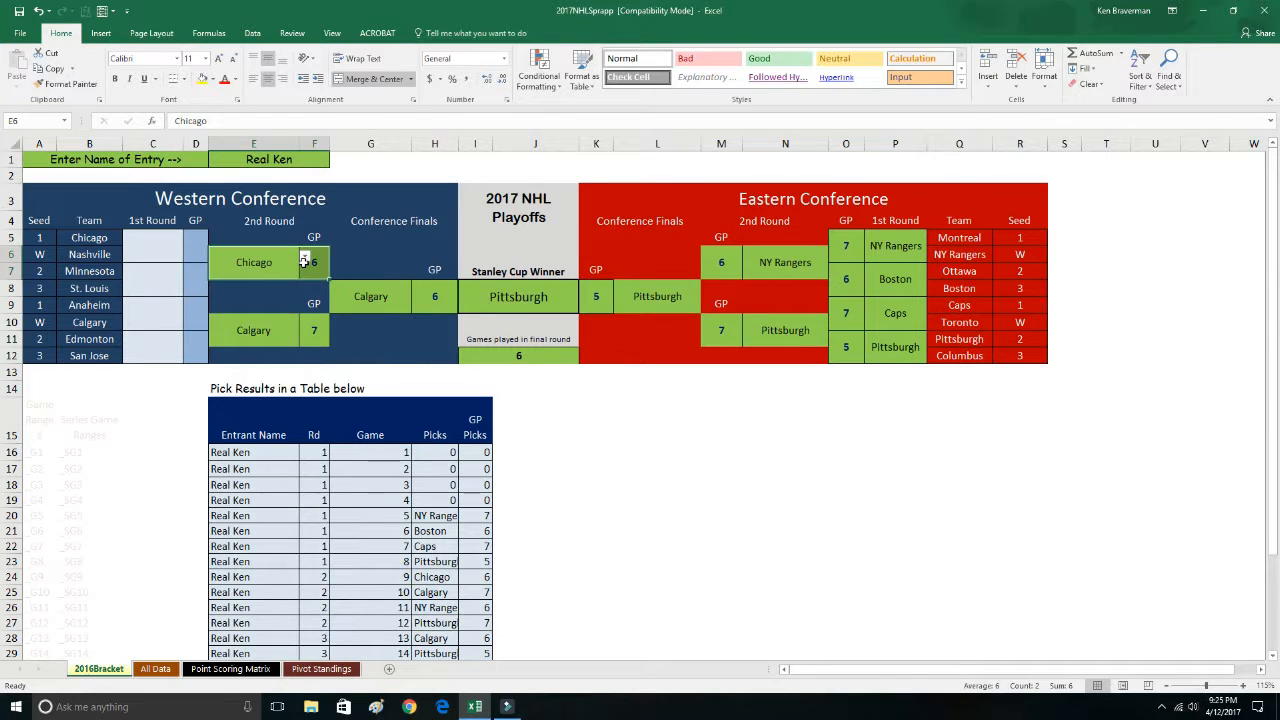
pyautogui.press('Delete')
pyautogui.moveTo(288, 329); pyautogui.dragTo(323, 328)
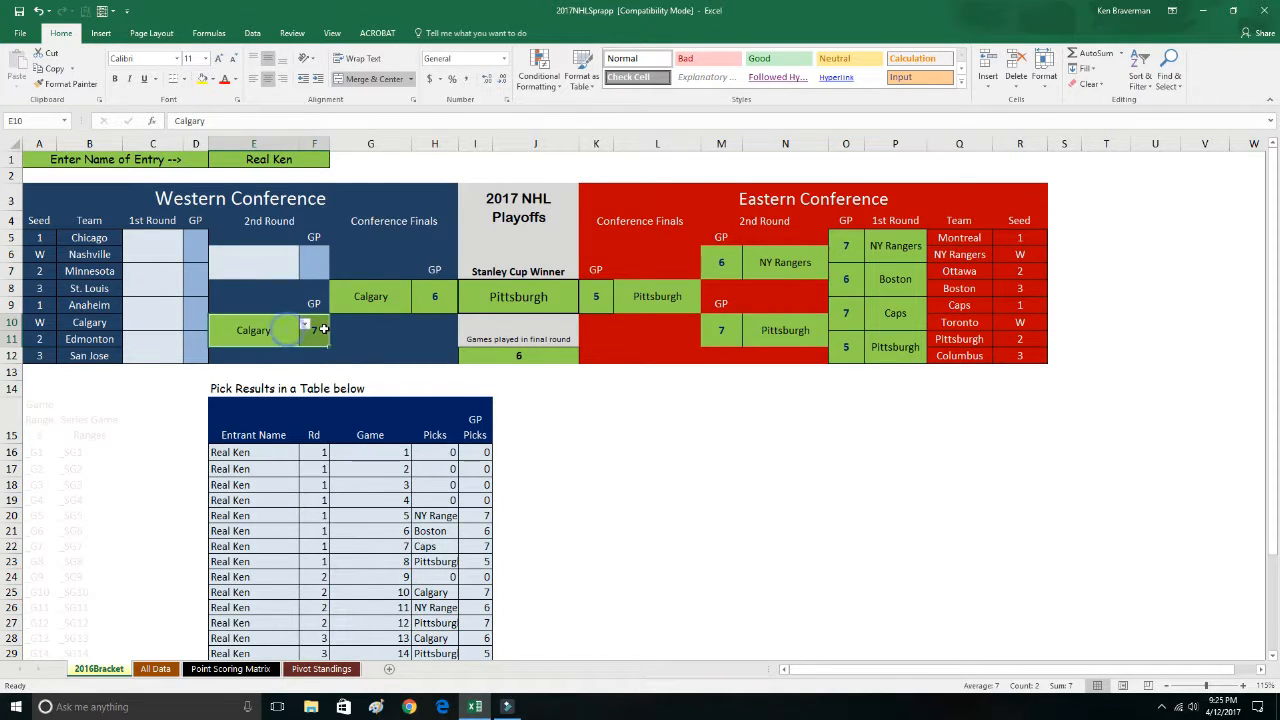
pyautogui.press('Delete')
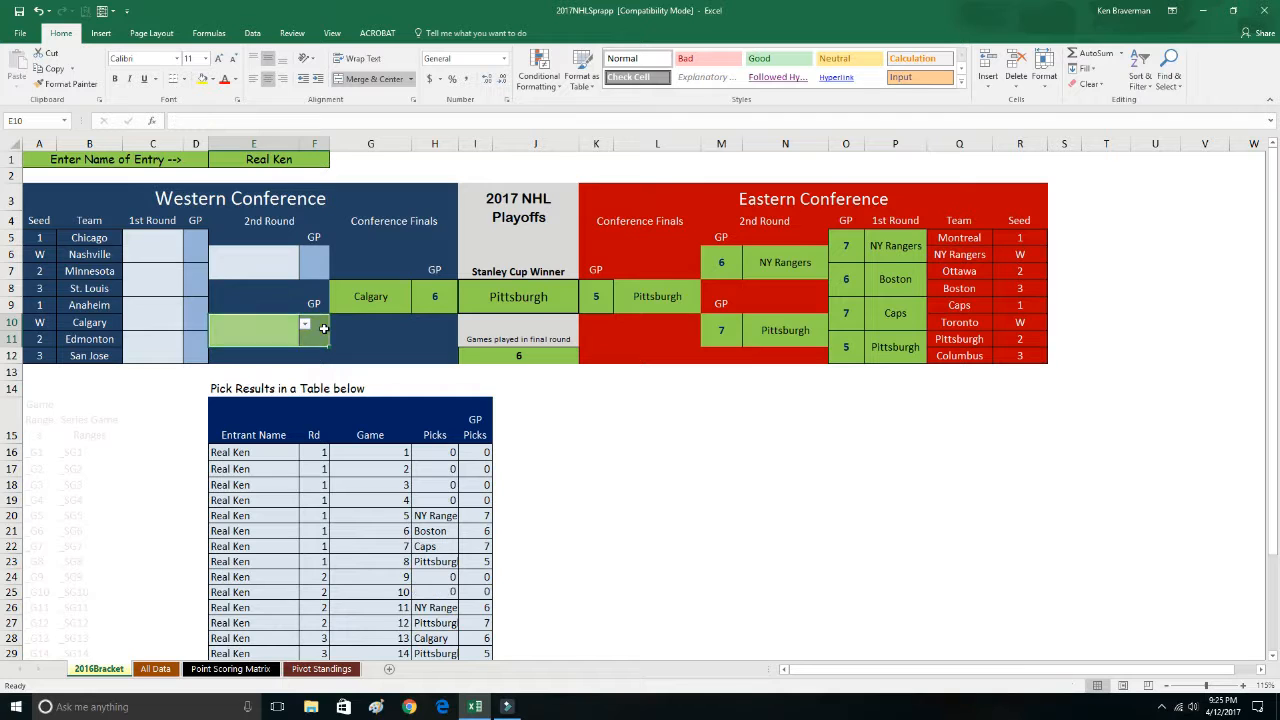
# Clear both Conference Finals winner and games-played picks, the Stanley Cup winner, and the final-round games played
pyautogui.moveTo(366, 296); pyautogui.dragTo(633, 297)
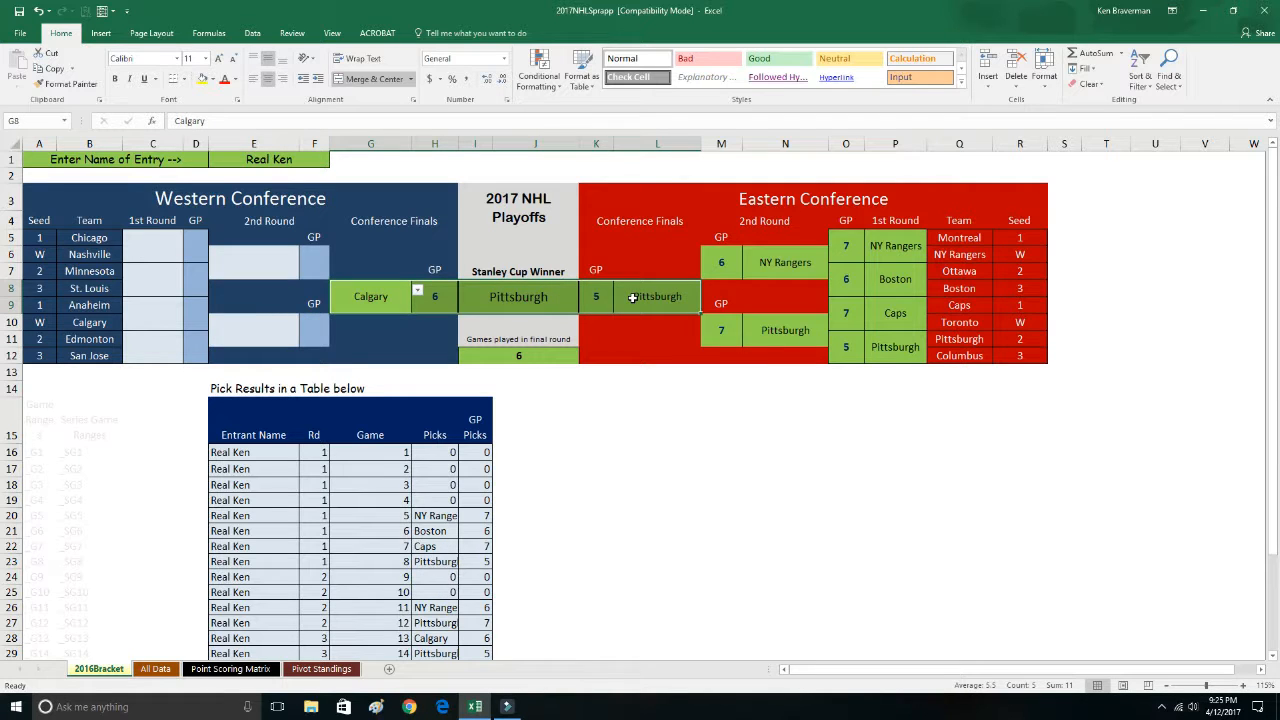
pyautogui.press('Delete')
pyautogui.click(530, 361)
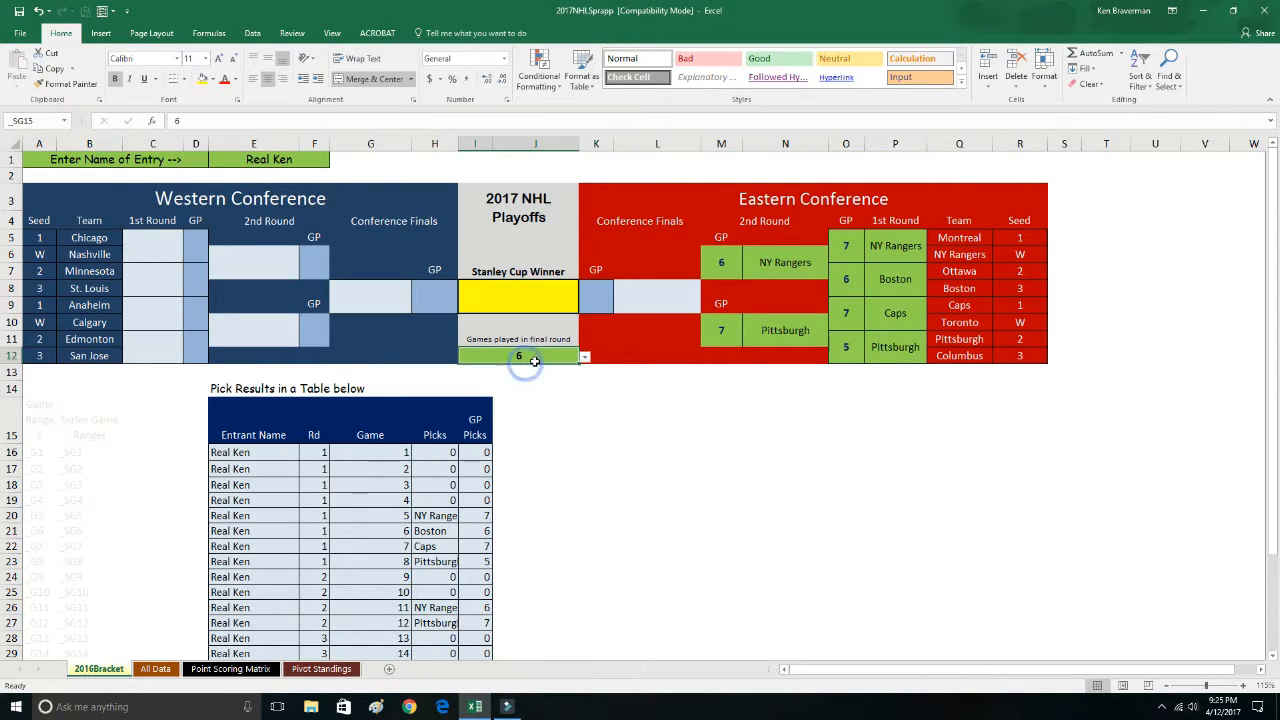
pyautogui.press('Delete')
# Clear all Eastern Conference first-round and second-round winner and games-played picks
pyautogui.moveTo(720, 252); pyautogui.dragTo(903, 357)
pyautogui.press('Delete')
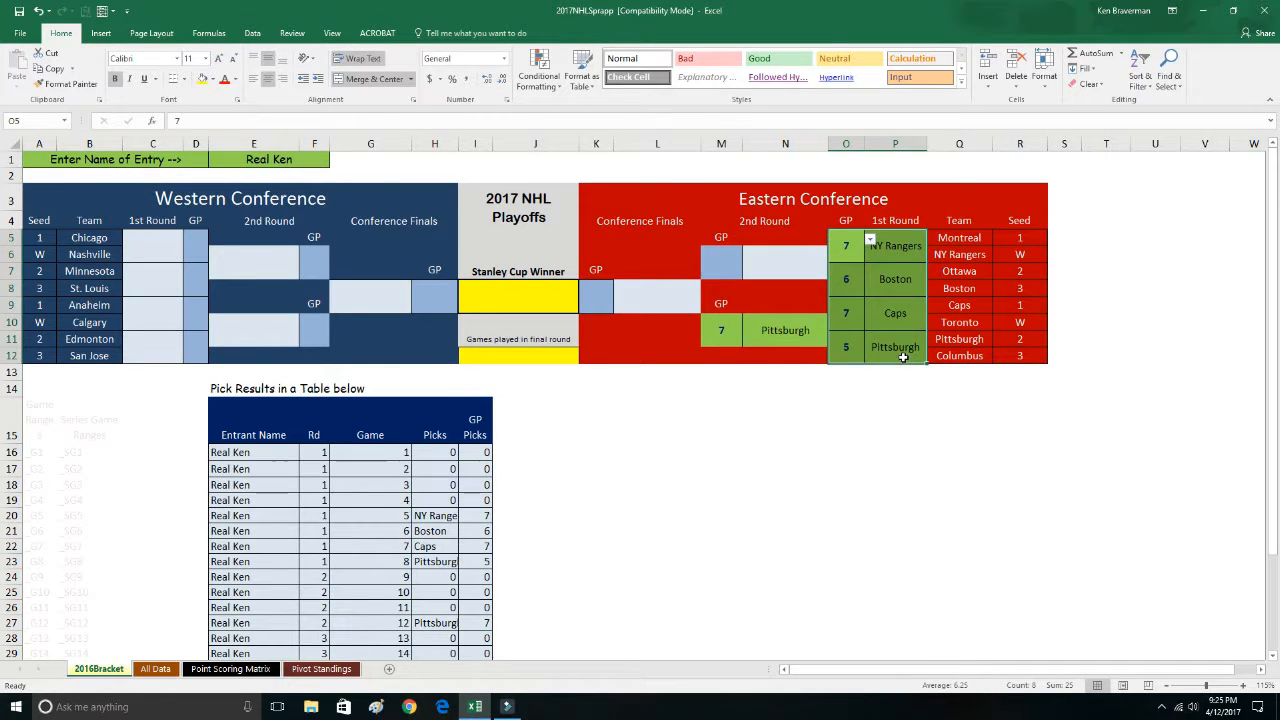
pyautogui.press('Delete')
pyautogui.moveTo(738, 330); pyautogui.dragTo(787, 330)
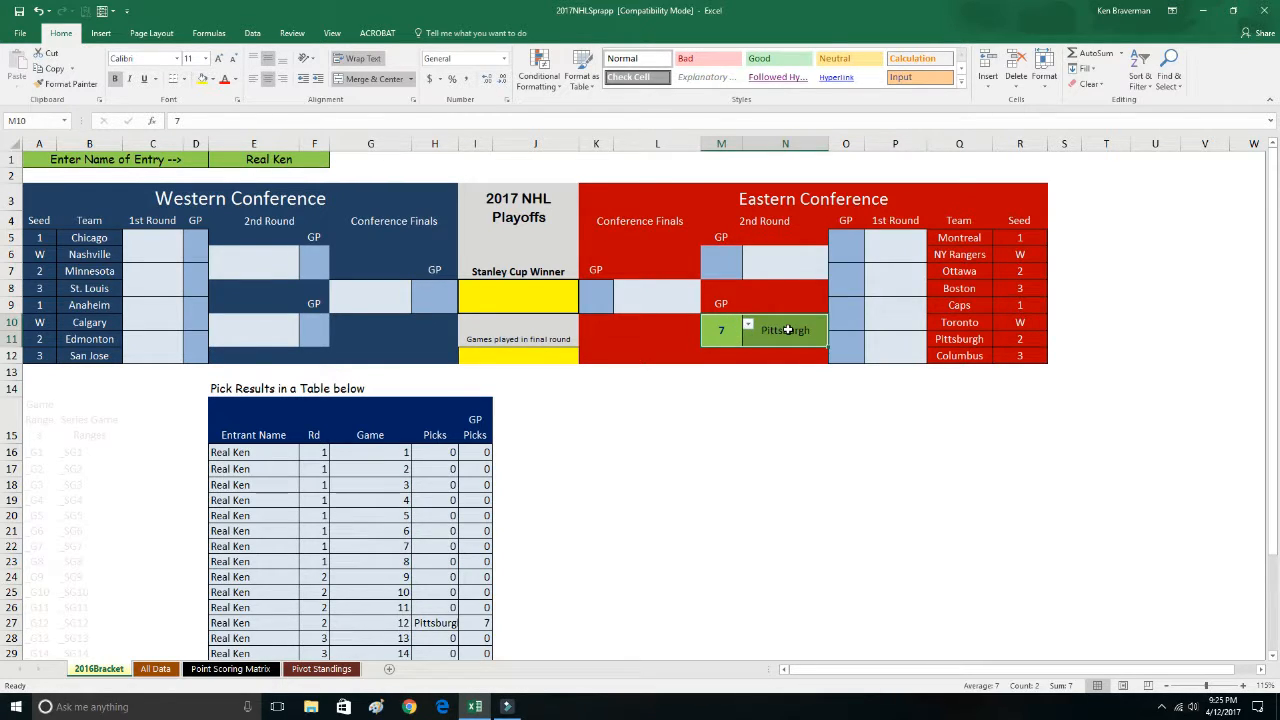
pyautogui.press('Delete')
pyautogui.click(800, 388)
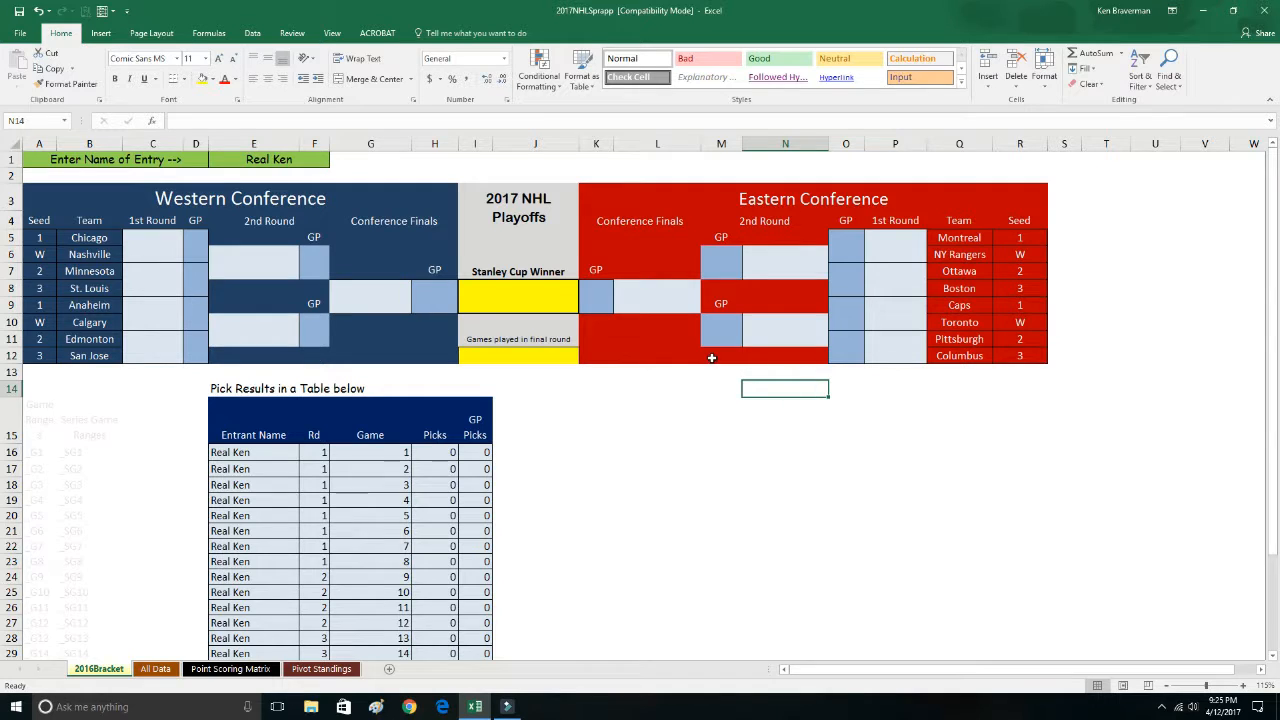
# Refresh the pivot table on the Pivot Standings sheet and expand the round detail of the (blank) entrants
pyautogui.click(321, 668)
pyautogui.rightClick(366, 378)
pyautogui.click(404, 438)
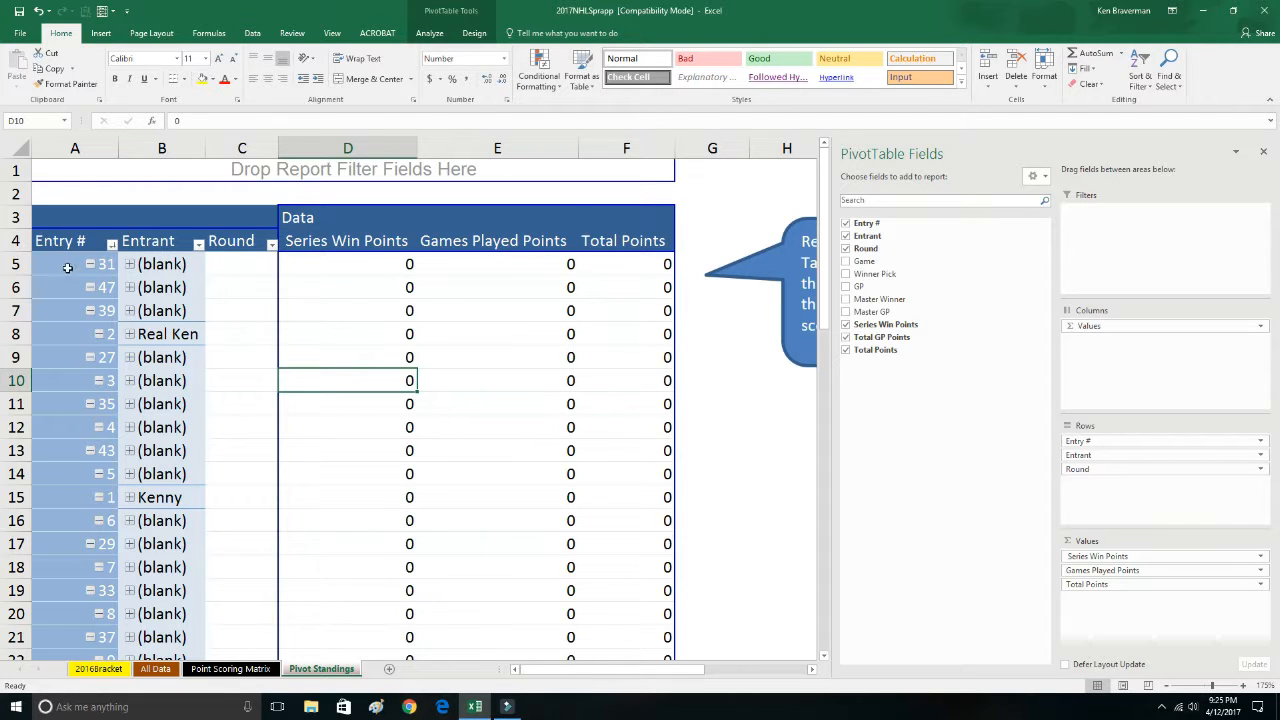
pyautogui.click(129, 264)
pyautogui.click(429, 30)
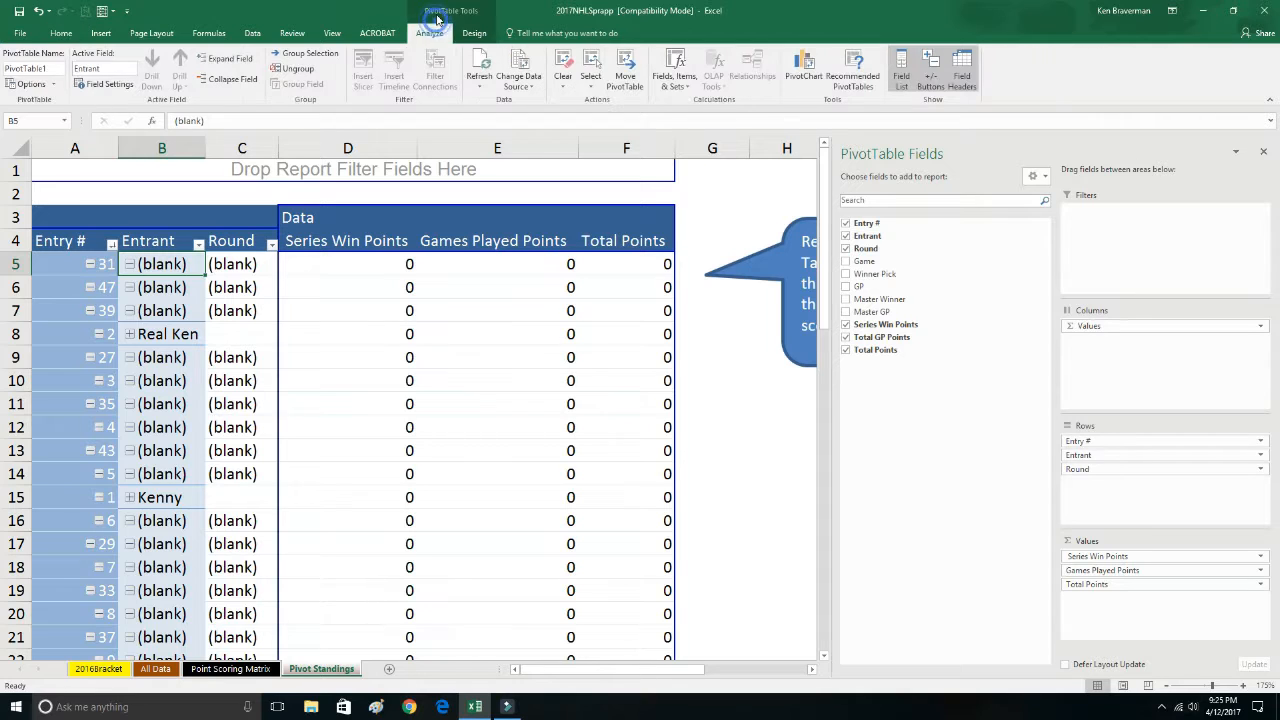
pyautogui.click(306, 334)
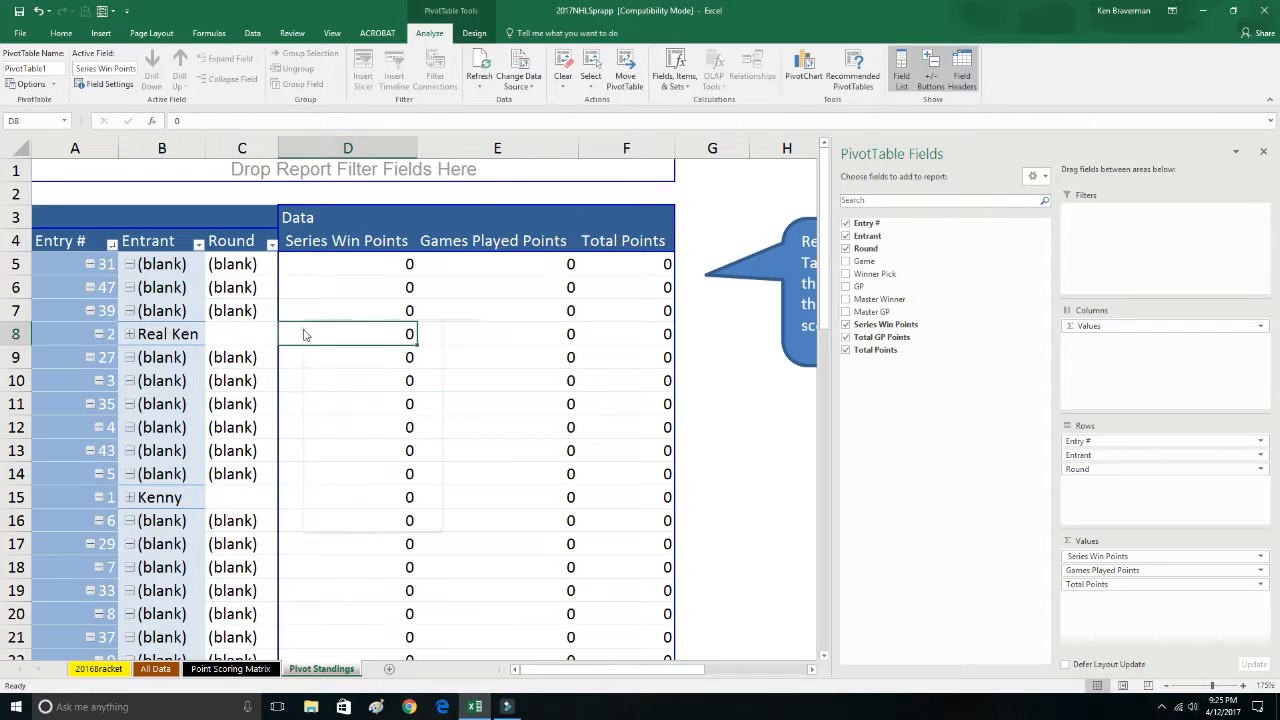
pyautogui.rightClick(307, 335)
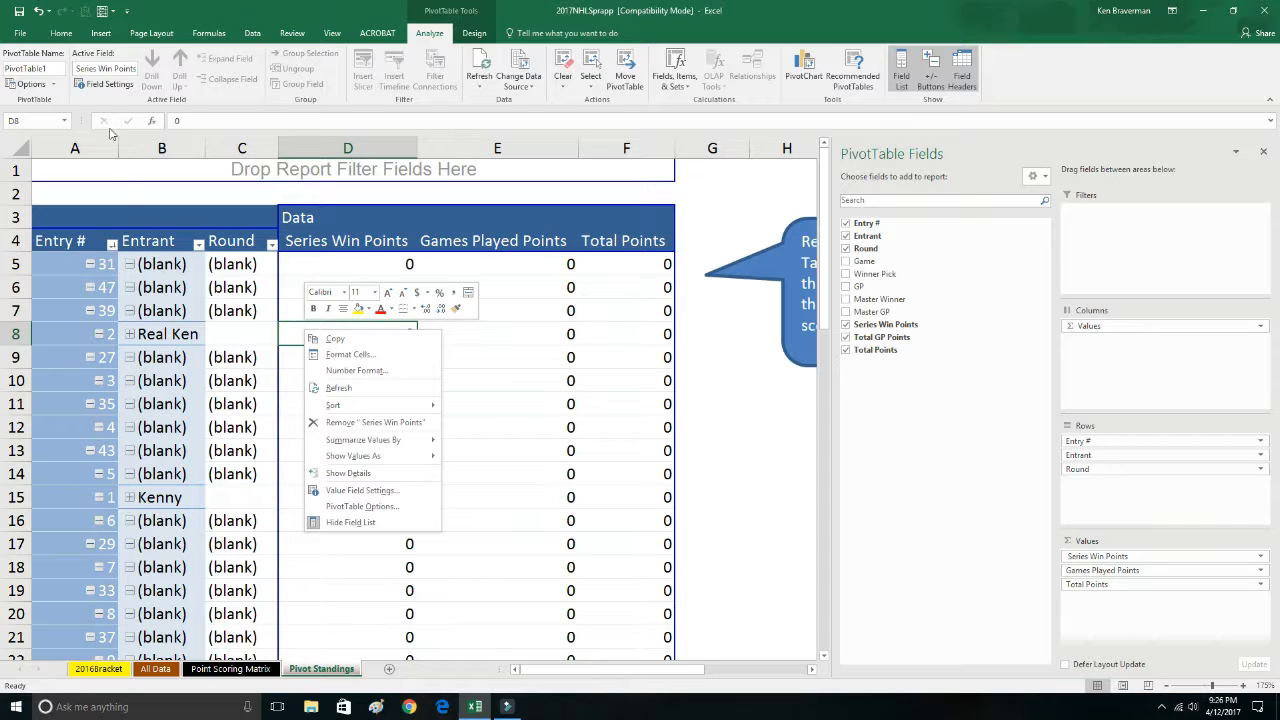
pyautogui.click(716, 342)
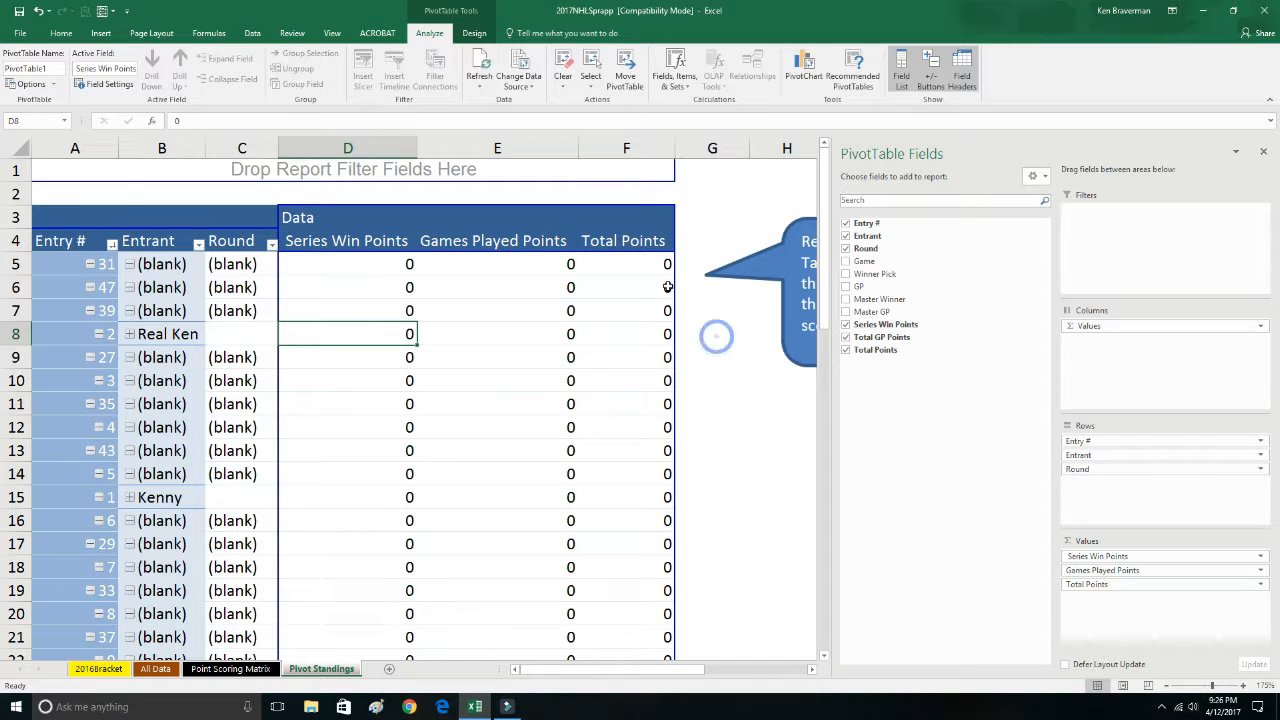
pyautogui.click(386, 197)
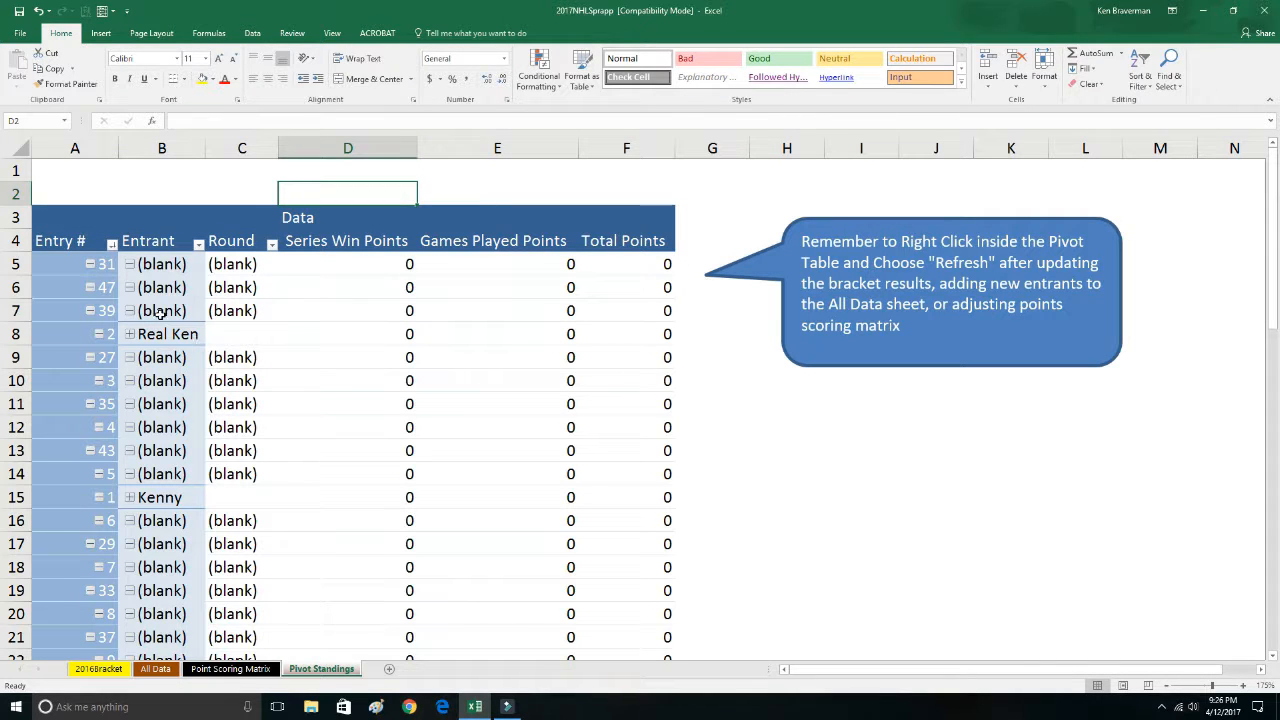
# Sort the pivot table's Entrant field from A to Z
pyautogui.click(198, 247)
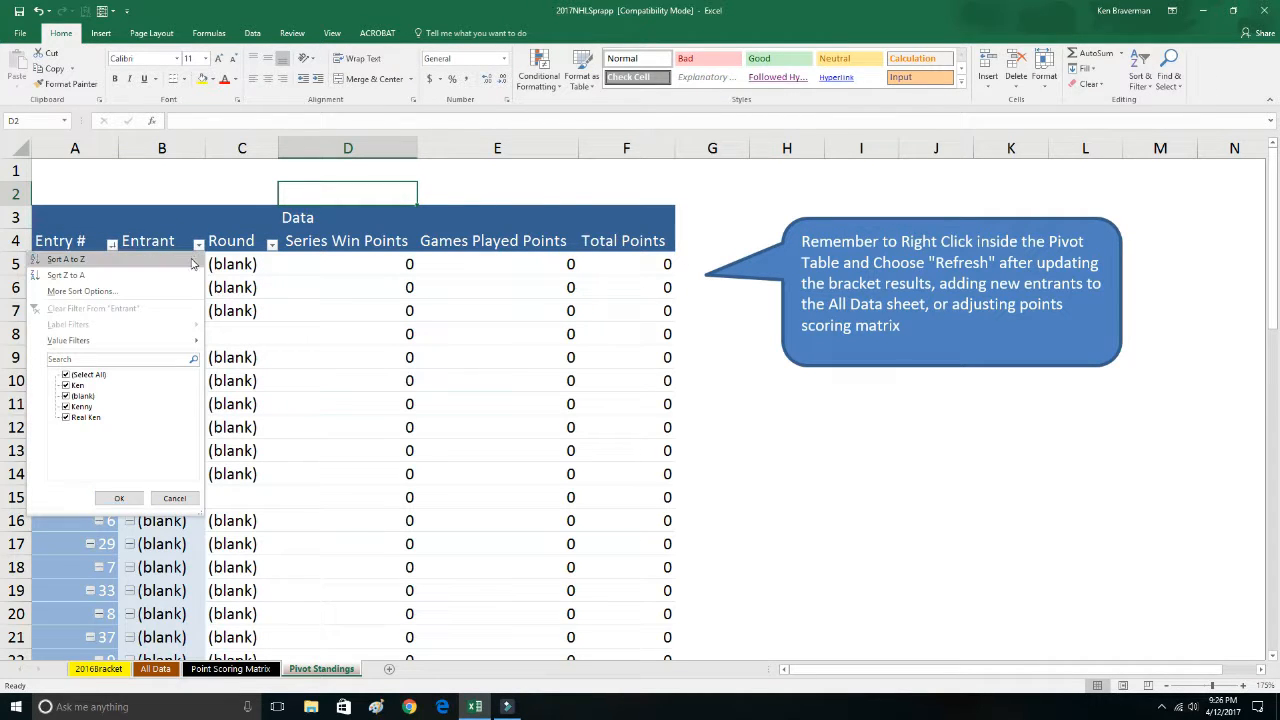
pyautogui.click(190, 258)
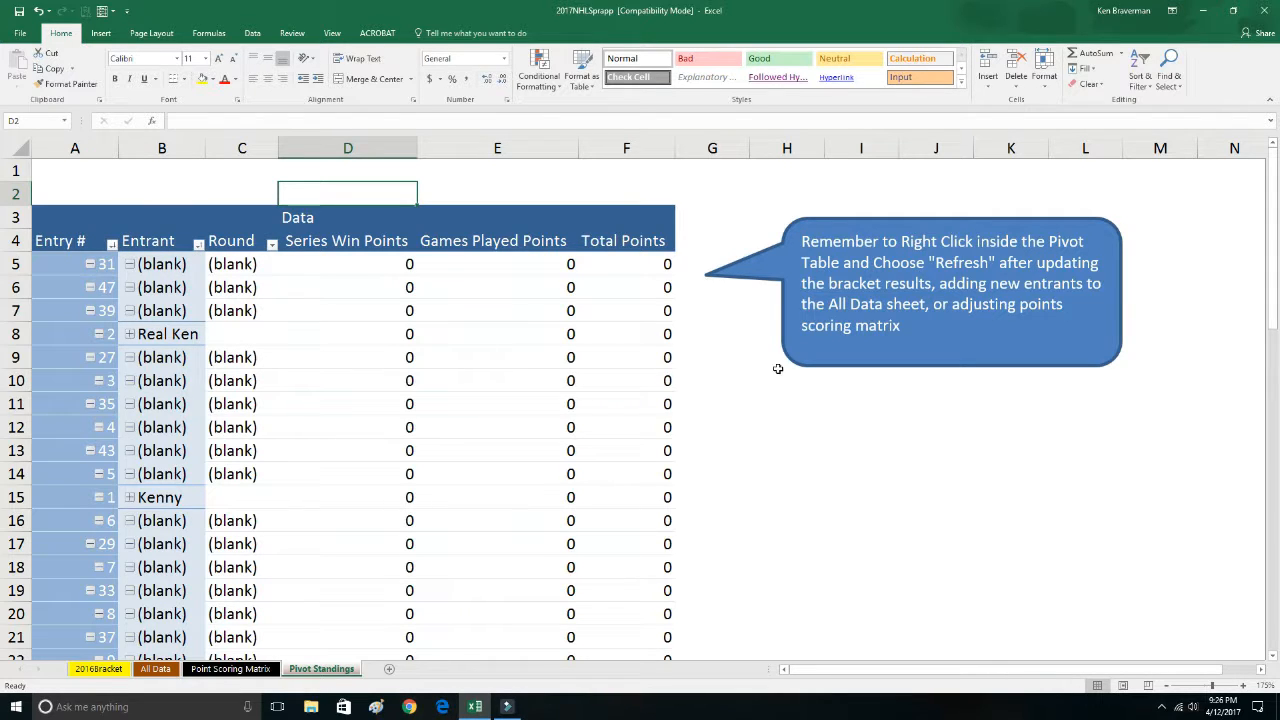
pyautogui.click(736, 381)
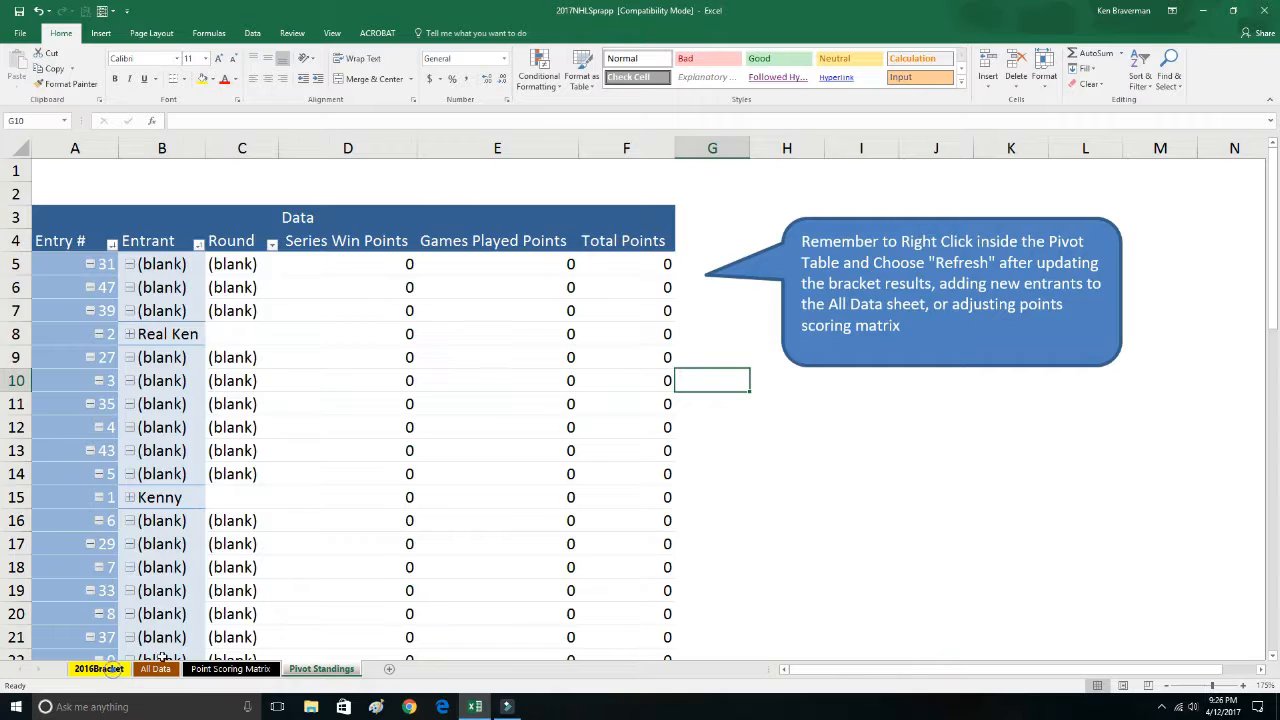
# On the 2016Bracket sheet, set Pittsburgh as first-round winner over Columbus in 6 games
pyautogui.click(112, 668)
pyautogui.keyDown('ctrl'); pyautogui.scroll(2, 917, 400); pyautogui.keyUp('ctrl')
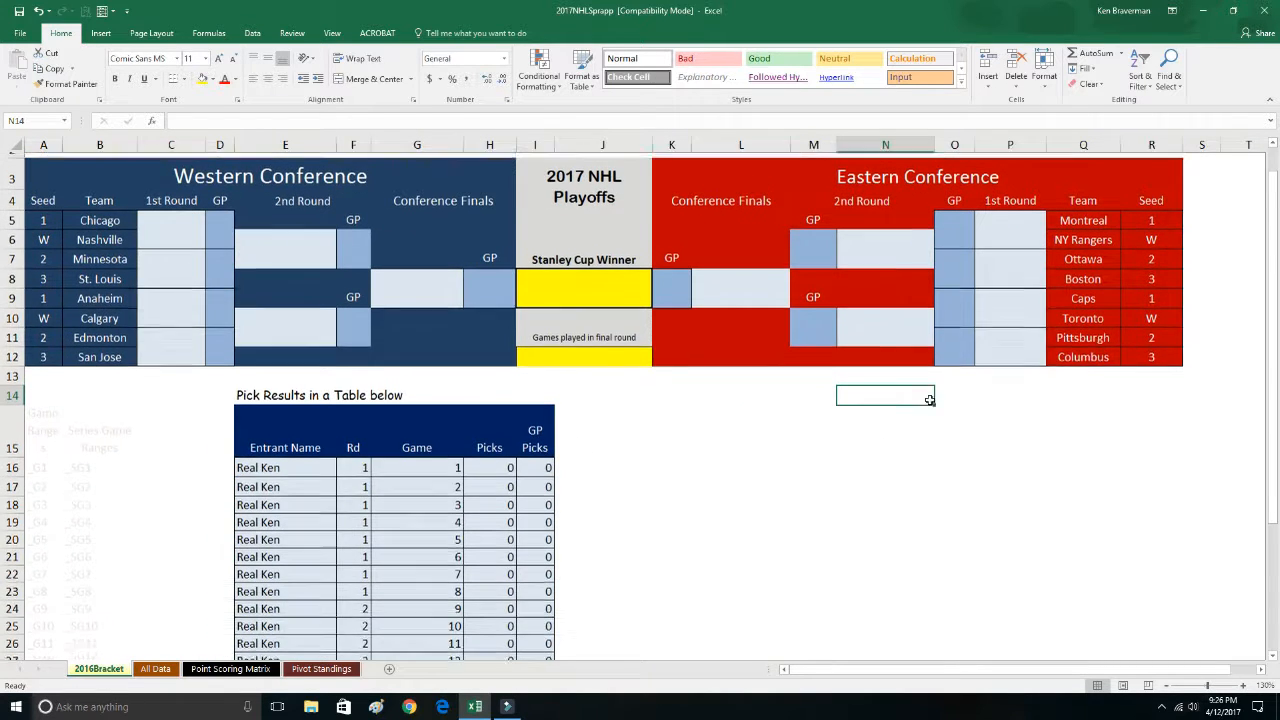
pyautogui.scroll(1, 930, 400)
pyautogui.click(1010, 384)
pyautogui.click(1051, 372)
pyautogui.click(1038, 383)
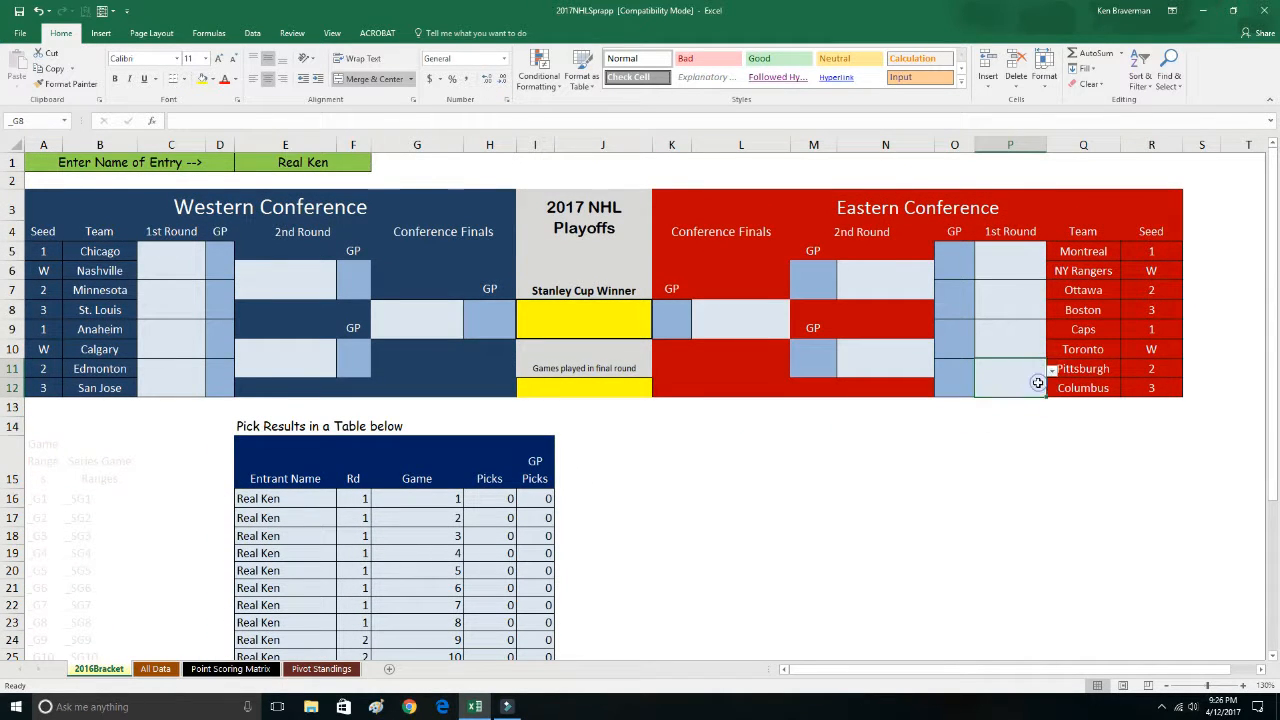
pyautogui.click(953, 378)
pyautogui.write('6')
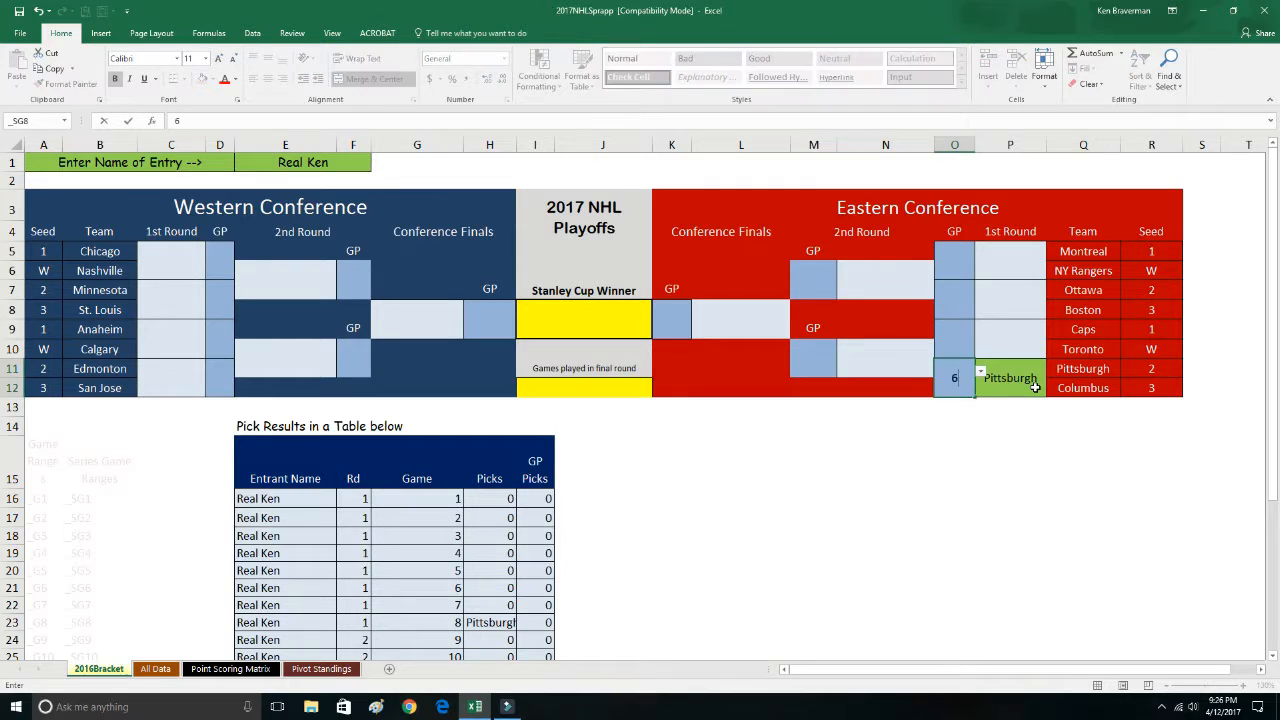
pyautogui.press('Return')
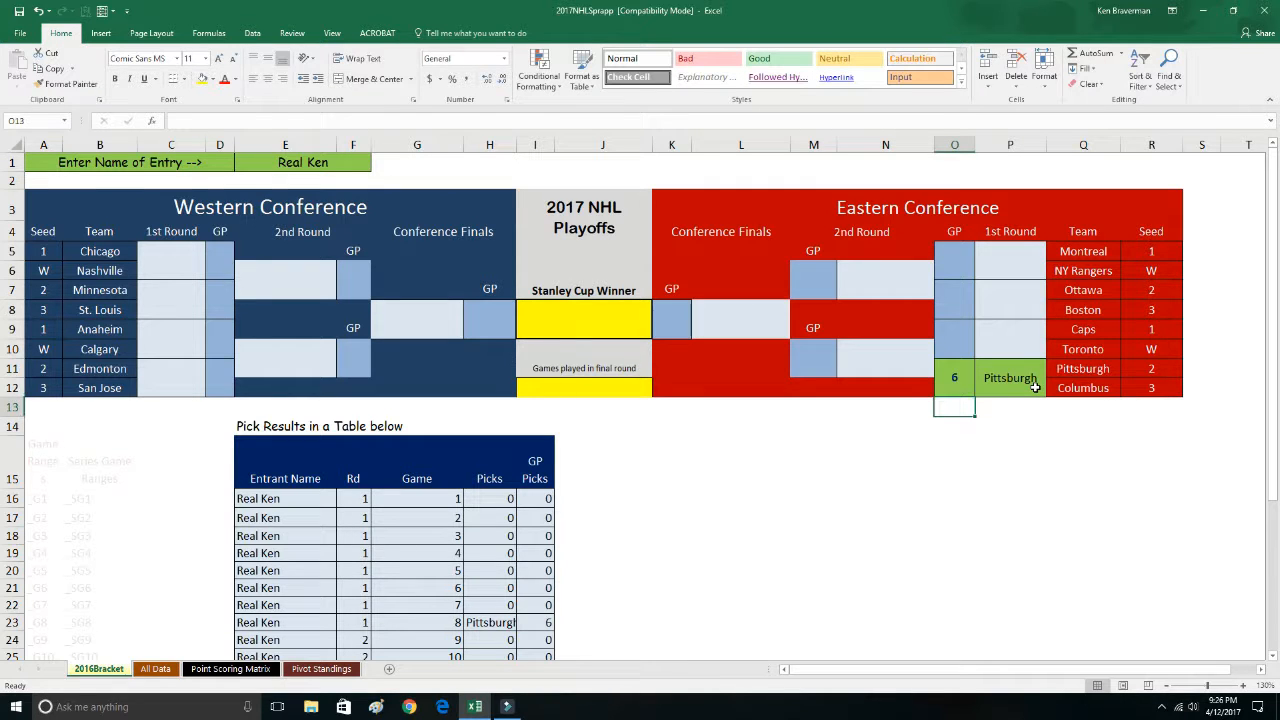
# Set Caps as first-round winner over Toronto in 7 games
pyautogui.click(1020, 333)
pyautogui.click(1050, 333)
pyautogui.click(1037, 346)
pyautogui.click(964, 336)
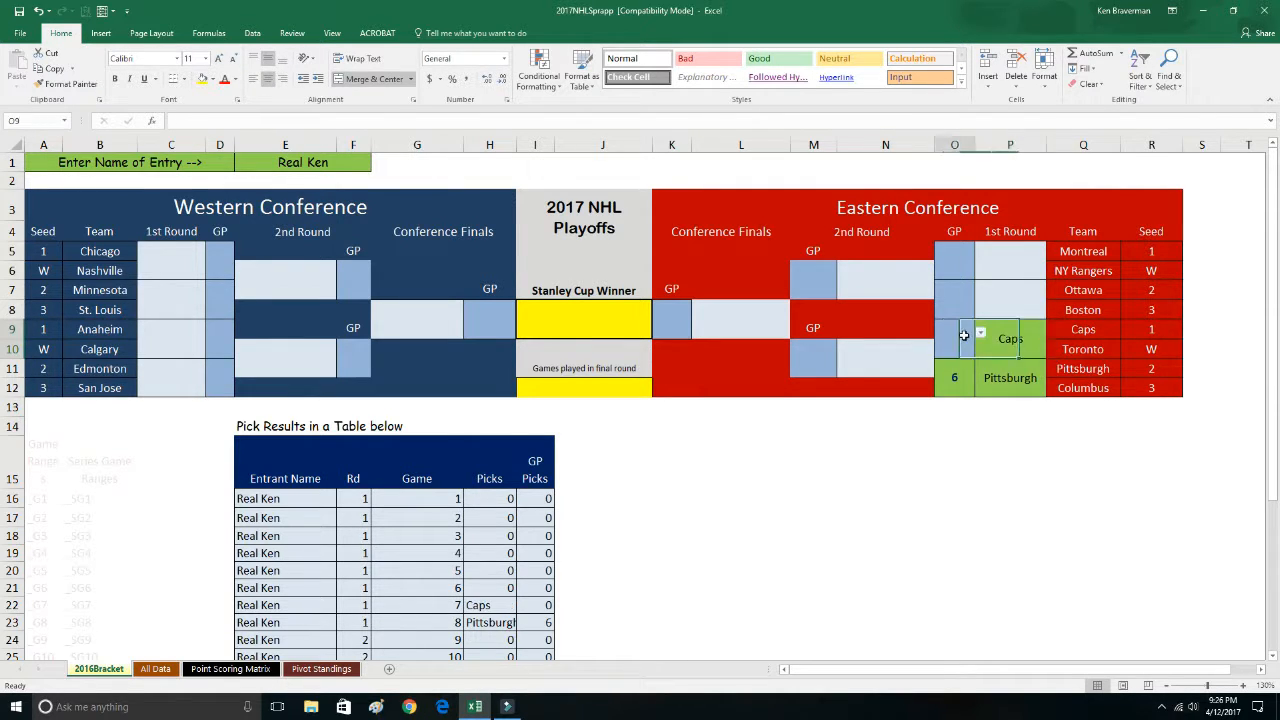
pyautogui.write('7')
pyautogui.press('Return')
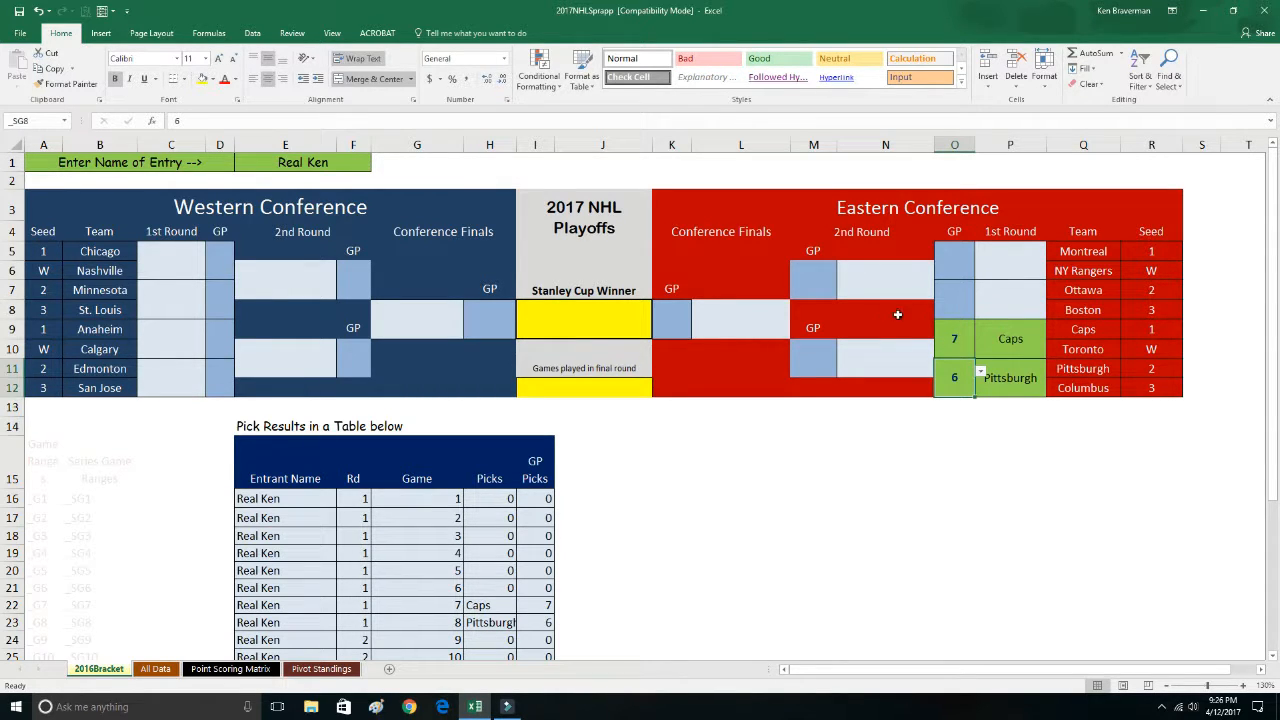
# Refresh the pivot table on the Pivot Standings sheet and check the two leading entrants' series win and games-played points
pyautogui.click(1020, 304)
pyautogui.click(289, 670)
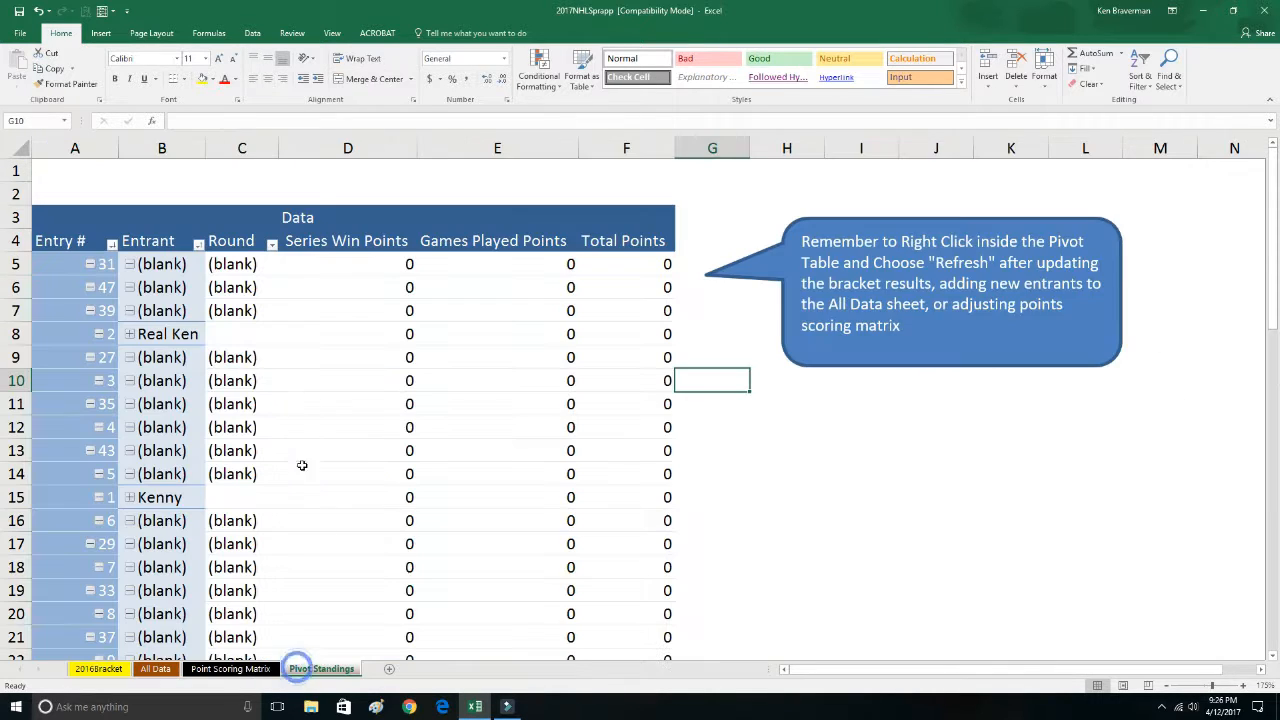
pyautogui.rightClick(295, 383)
pyautogui.click(322, 443)
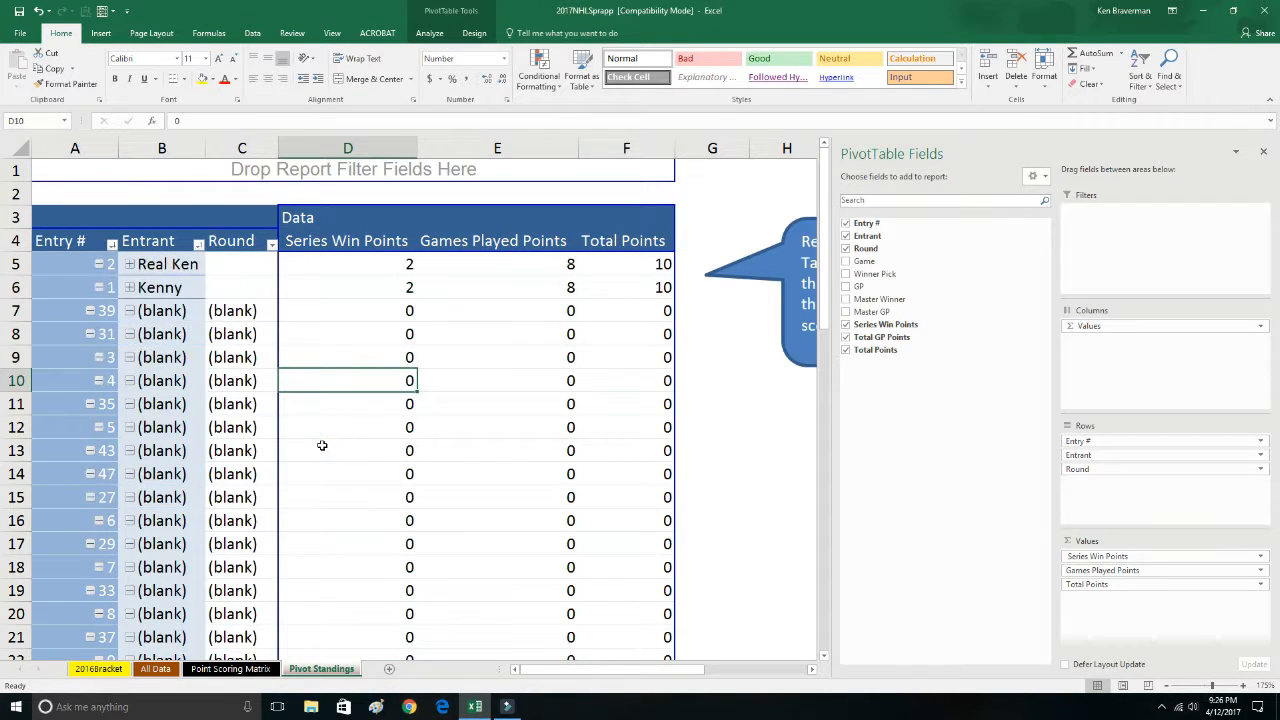
pyautogui.moveTo(408, 264); pyautogui.dragTo(405, 288)
pyautogui.moveTo(508, 266); pyautogui.dragTo(515, 277)
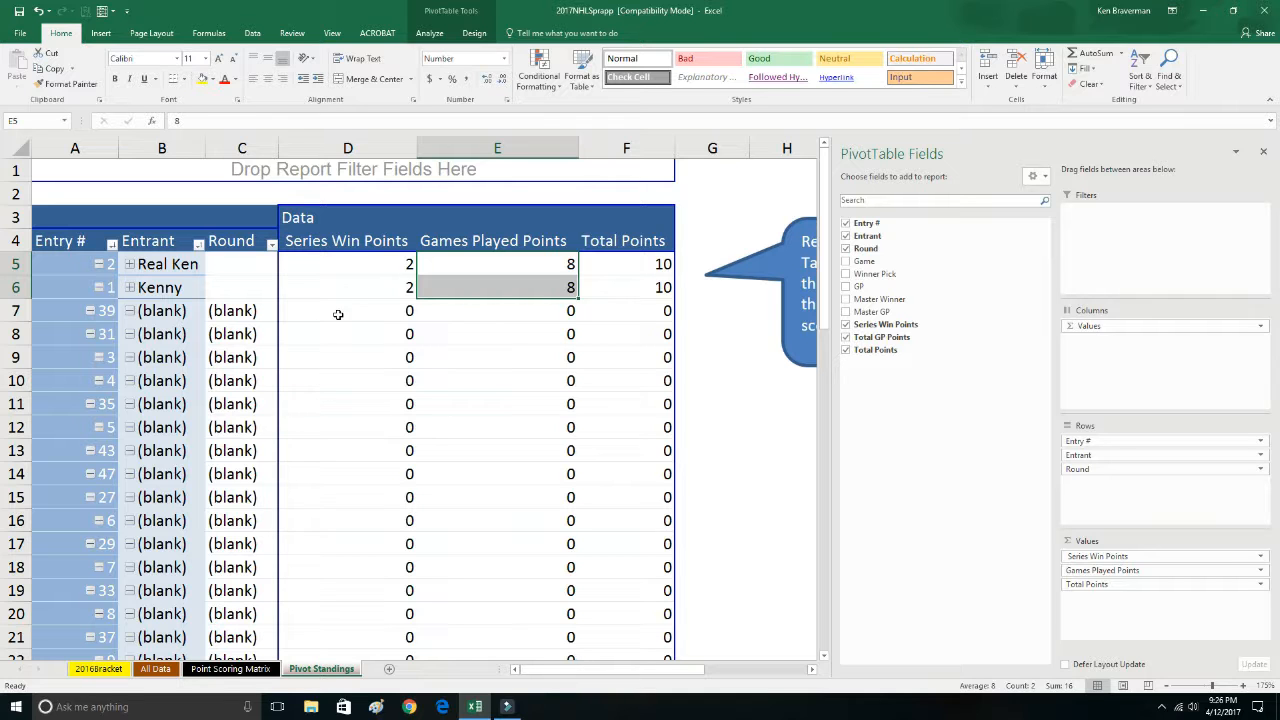
pyautogui.keyDown('ctrl'); pyautogui.scroll(2, 421, 339); pyautogui.keyUp('ctrl')
pyautogui.scroll(1, 421, 339)
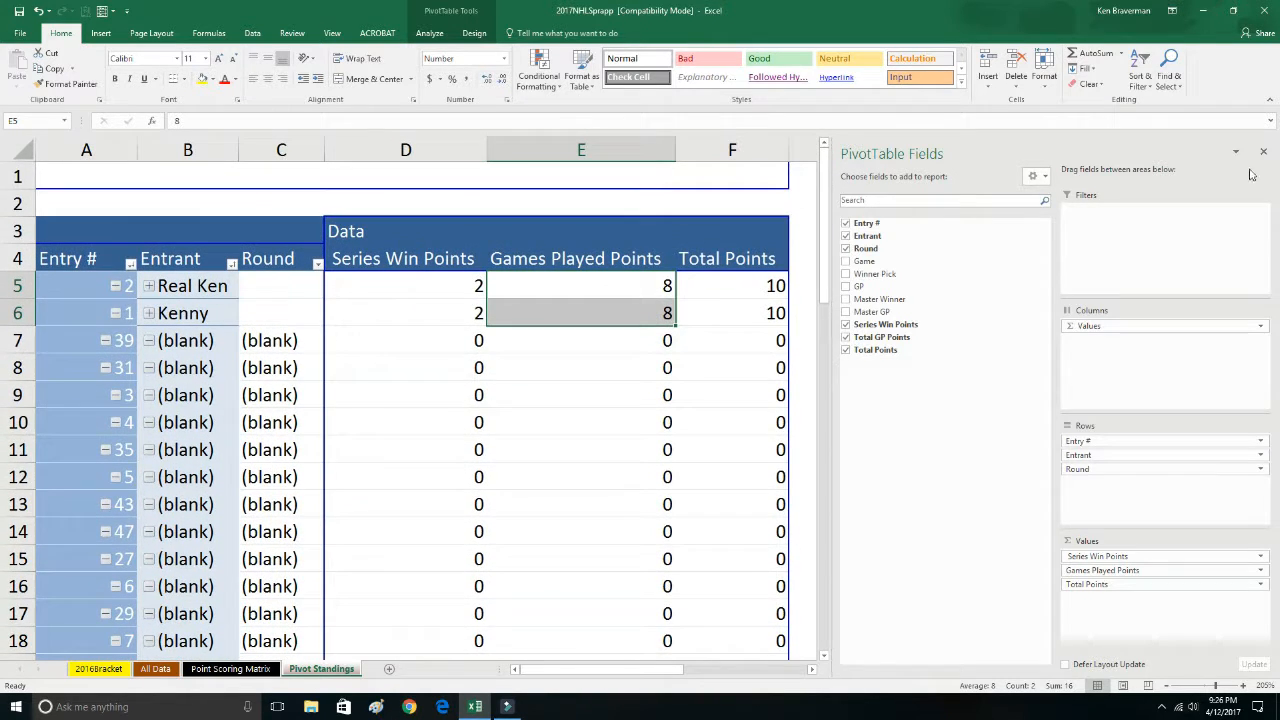
pyautogui.click(1263, 151)
# On the 2016Bracket sheet, set NY Rangers as first-round winner over Montreal
pyautogui.click(111, 671)
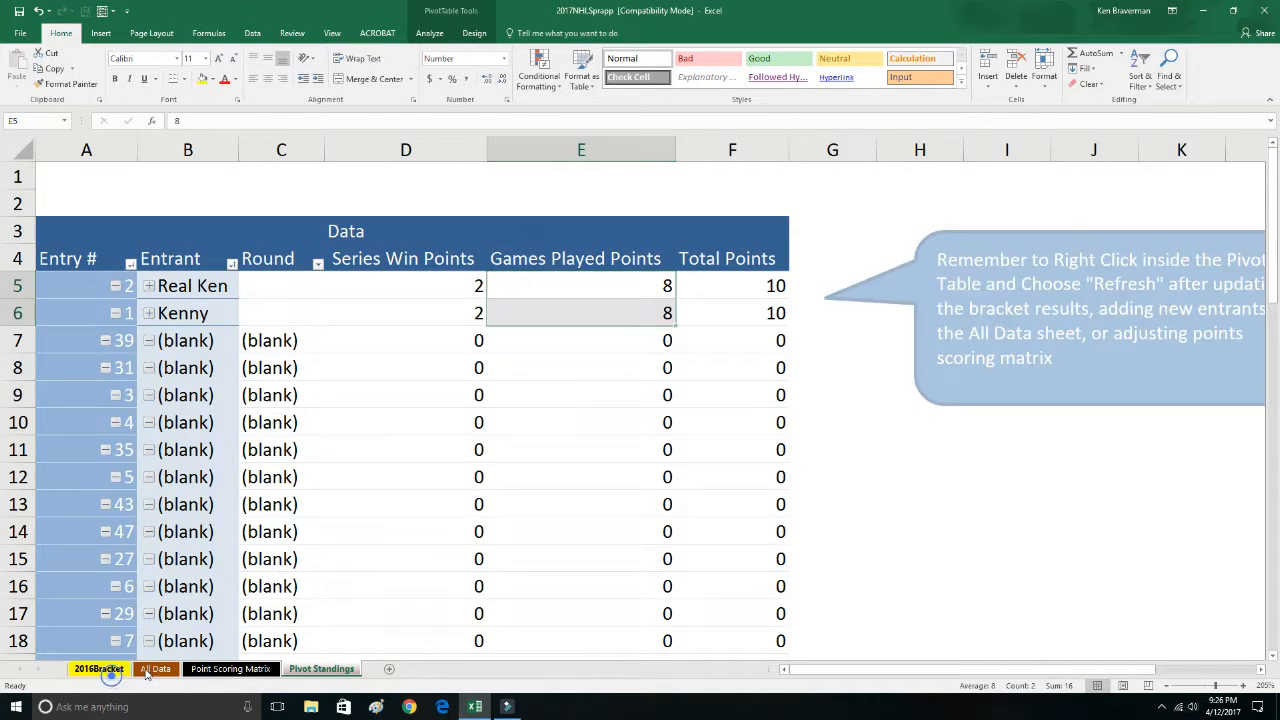
pyautogui.click(1051, 253)
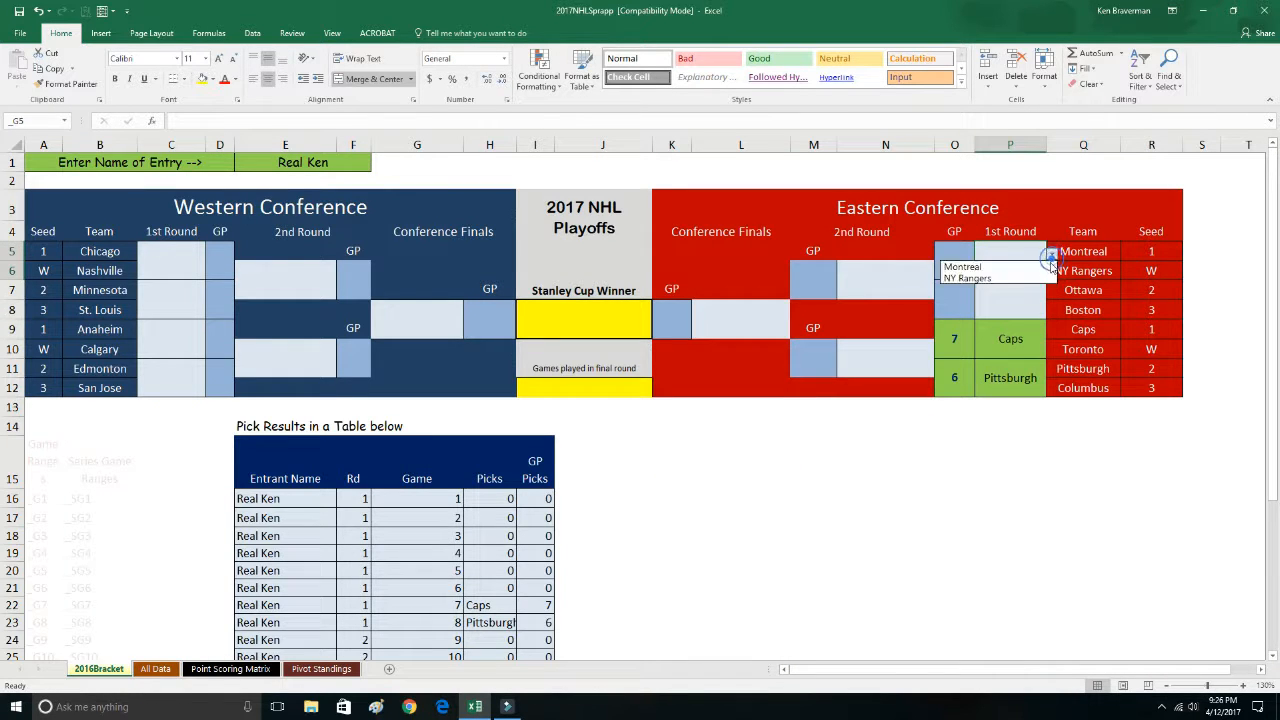
pyautogui.click(1005, 280)
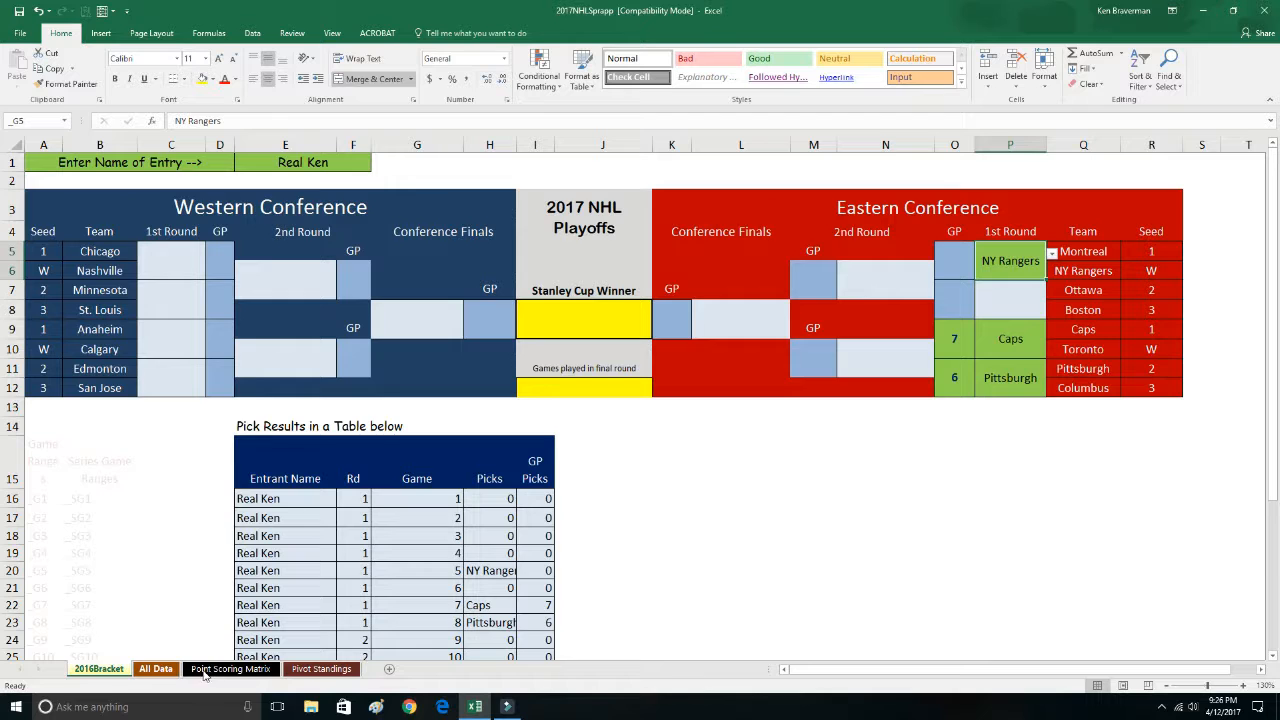
# Examine the scored picks on the All Data sheet and the empty entry rows down to the last entry
pyautogui.click(158, 669)
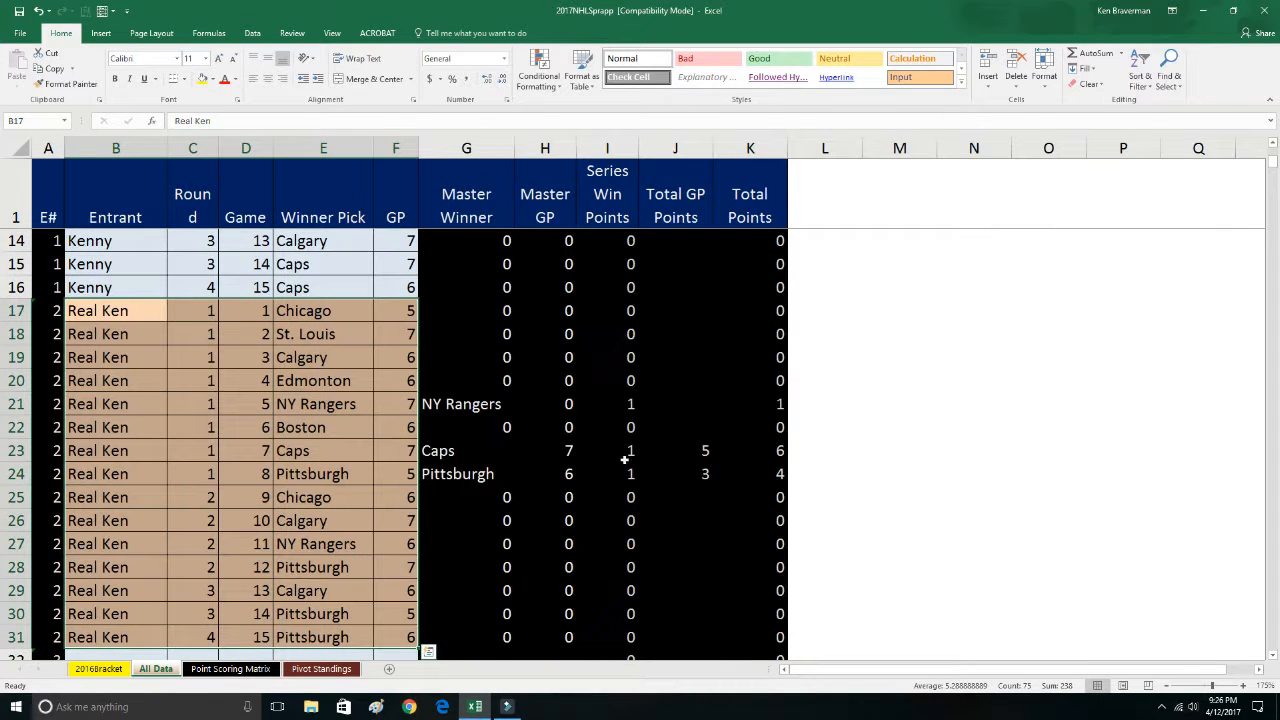
pyautogui.scroll(-9, 329, 500)
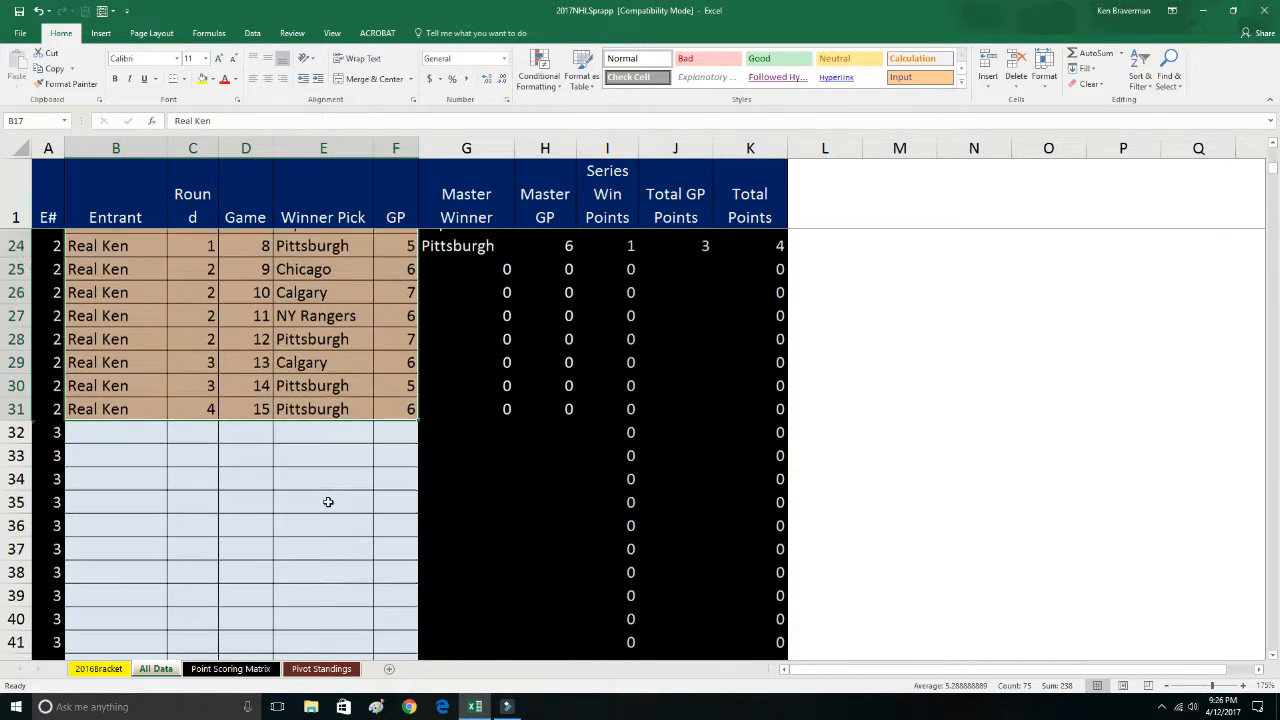
pyautogui.scroll(-5, 97, 541)
pyautogui.click(75, 543)
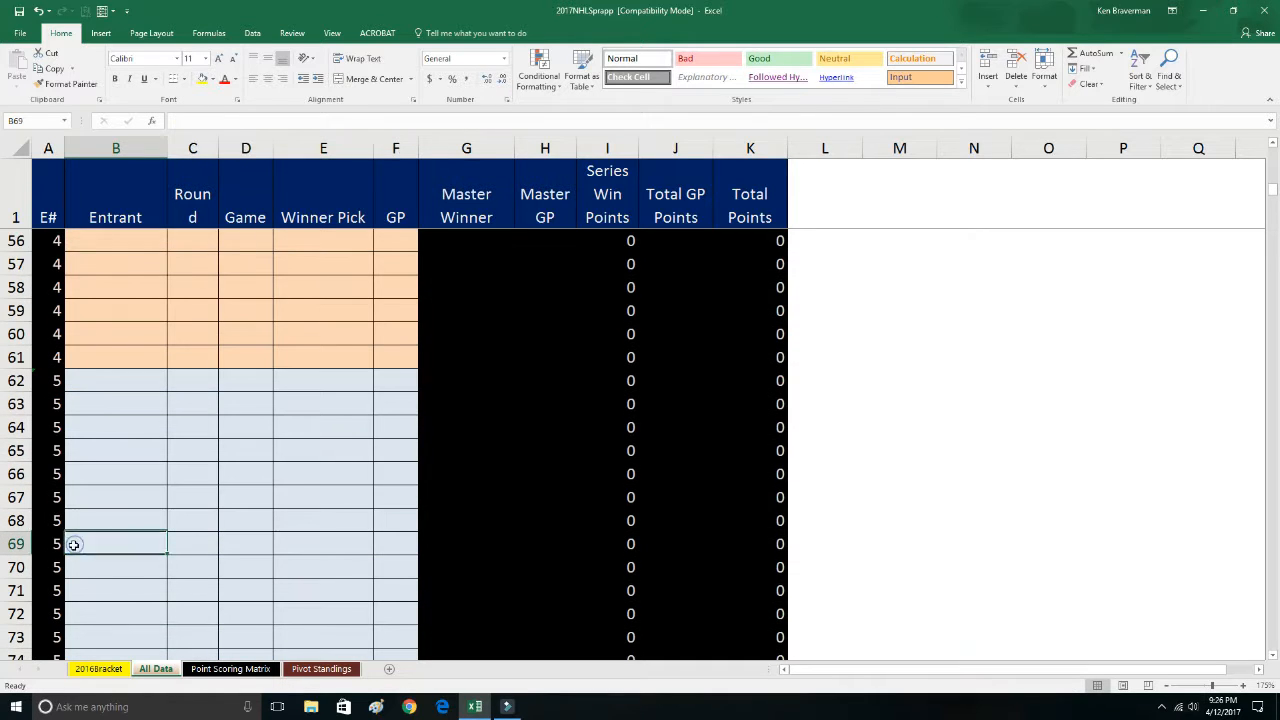
pyautogui.press('Left')
pyautogui.hotkey('ctrl', 'Down')
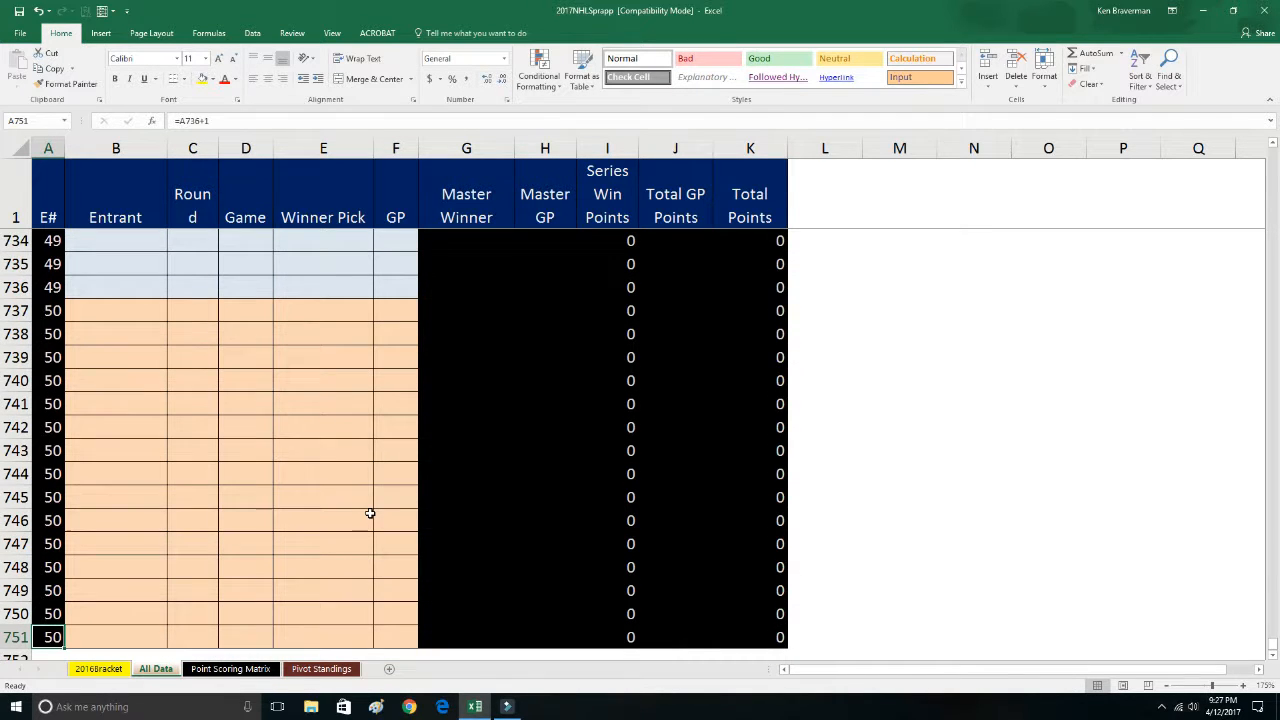
pyautogui.scroll(3, 408, 500)
pyautogui.scroll(-4, 405, 504)
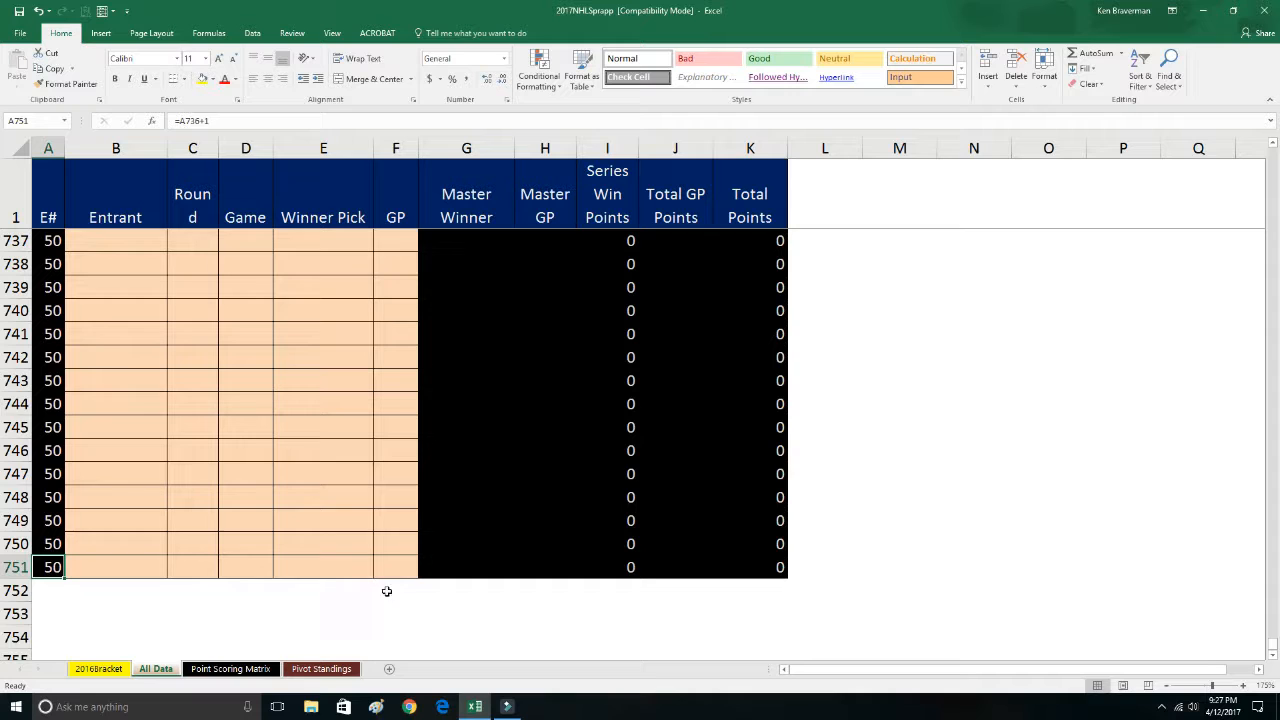
# On the 2016Bracket sheet, clear the Eastern Conference first-round winners and games played
pyautogui.click(100, 668)
pyautogui.moveTo(971, 268); pyautogui.dragTo(1029, 394)
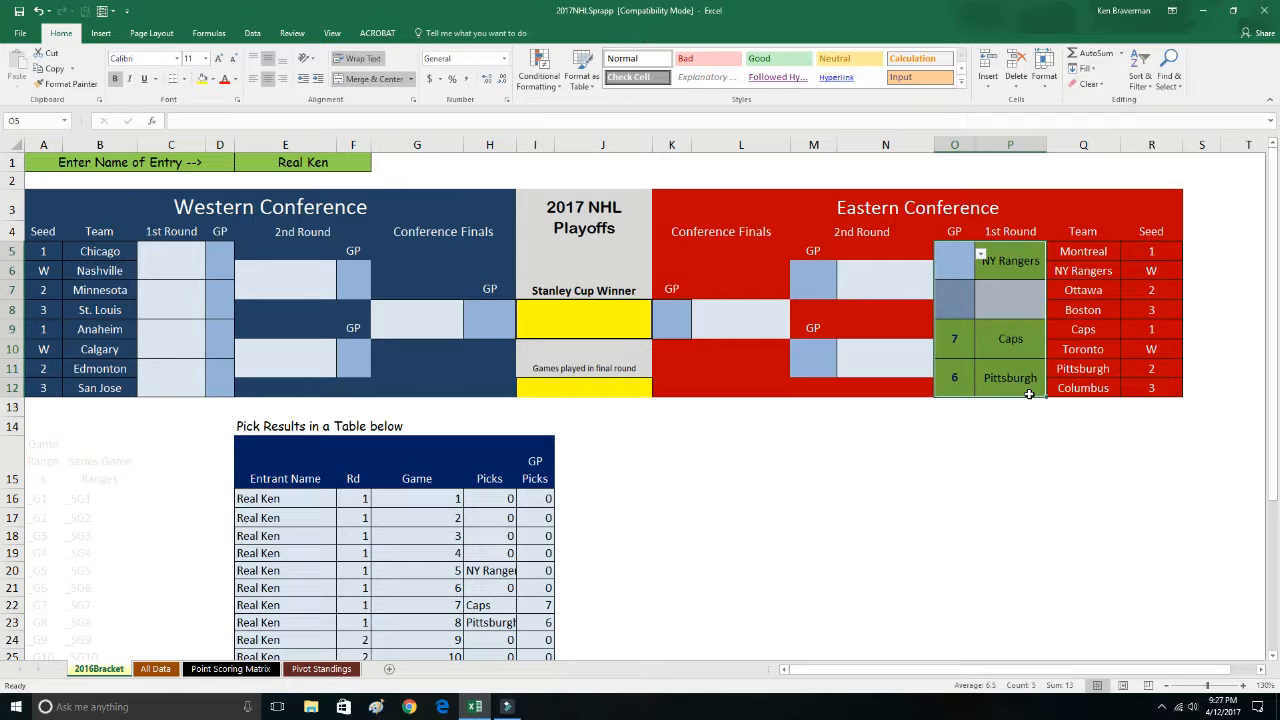
pyautogui.press('Delete')
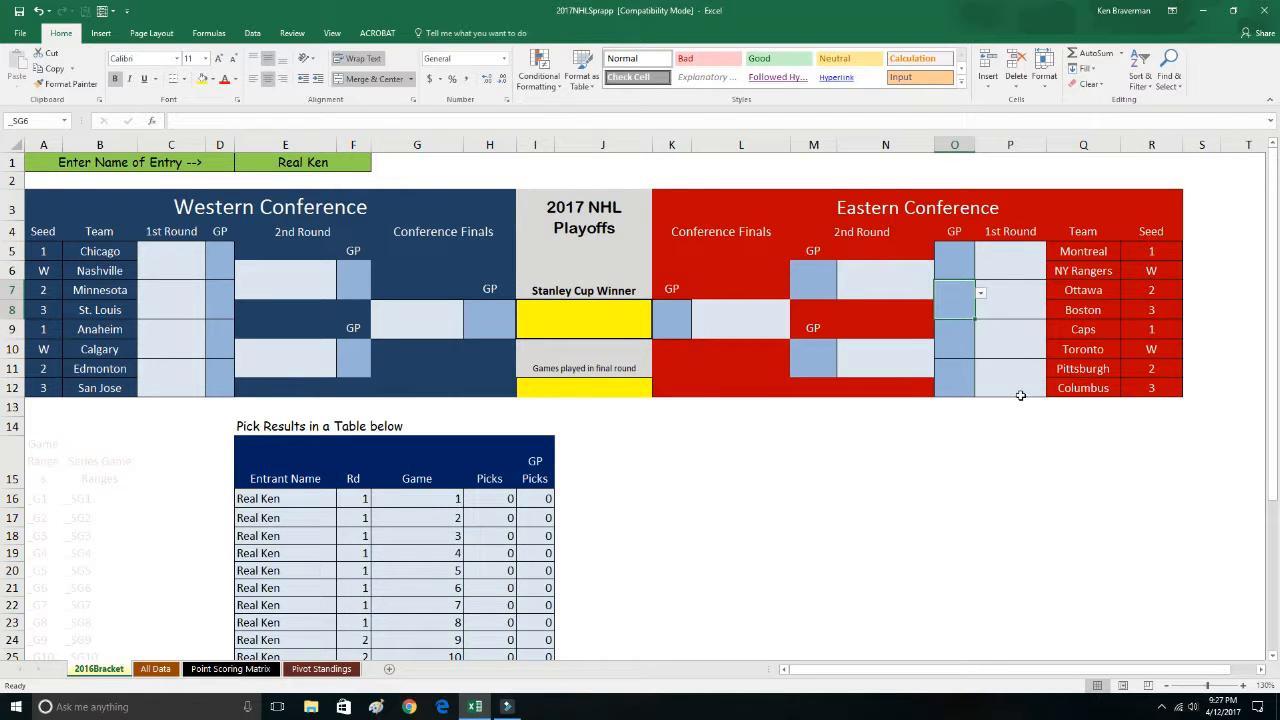
# Clear the entry name above the bracket and select the winner cell of the Chicago–Nashville first-round series
pyautogui.click(304, 166)
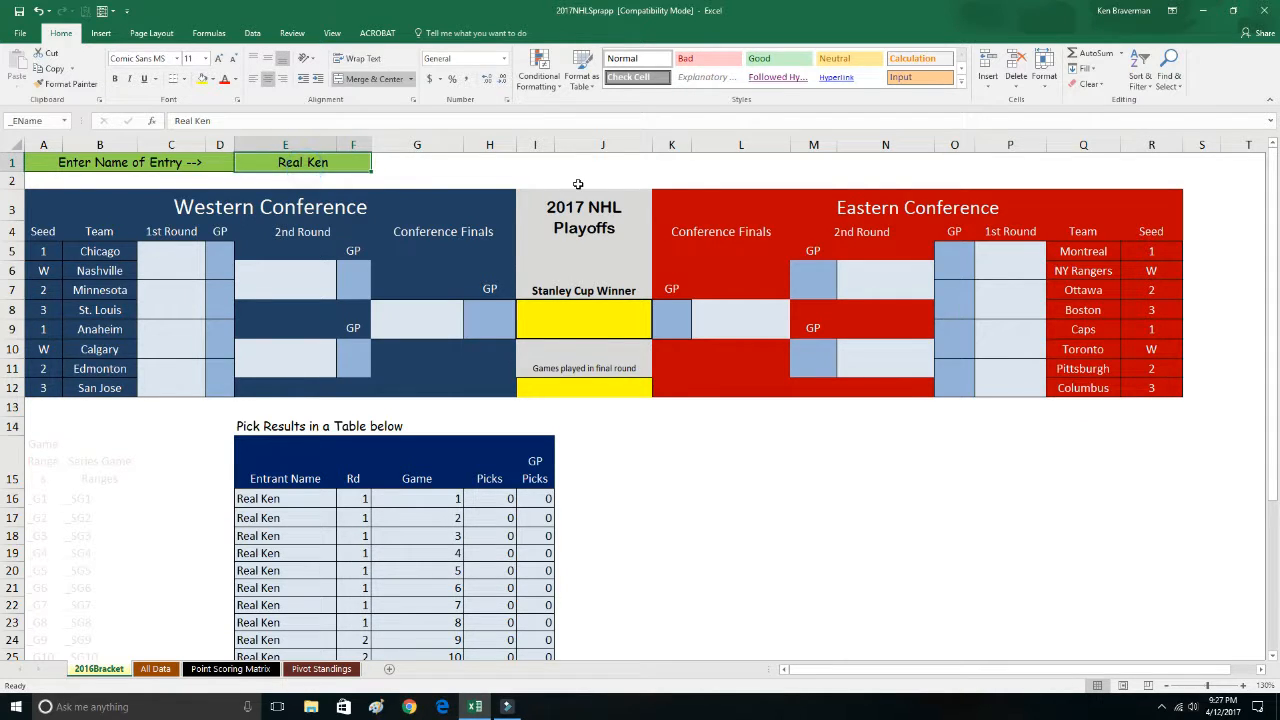
pyautogui.press('Delete')
pyautogui.press('Right')
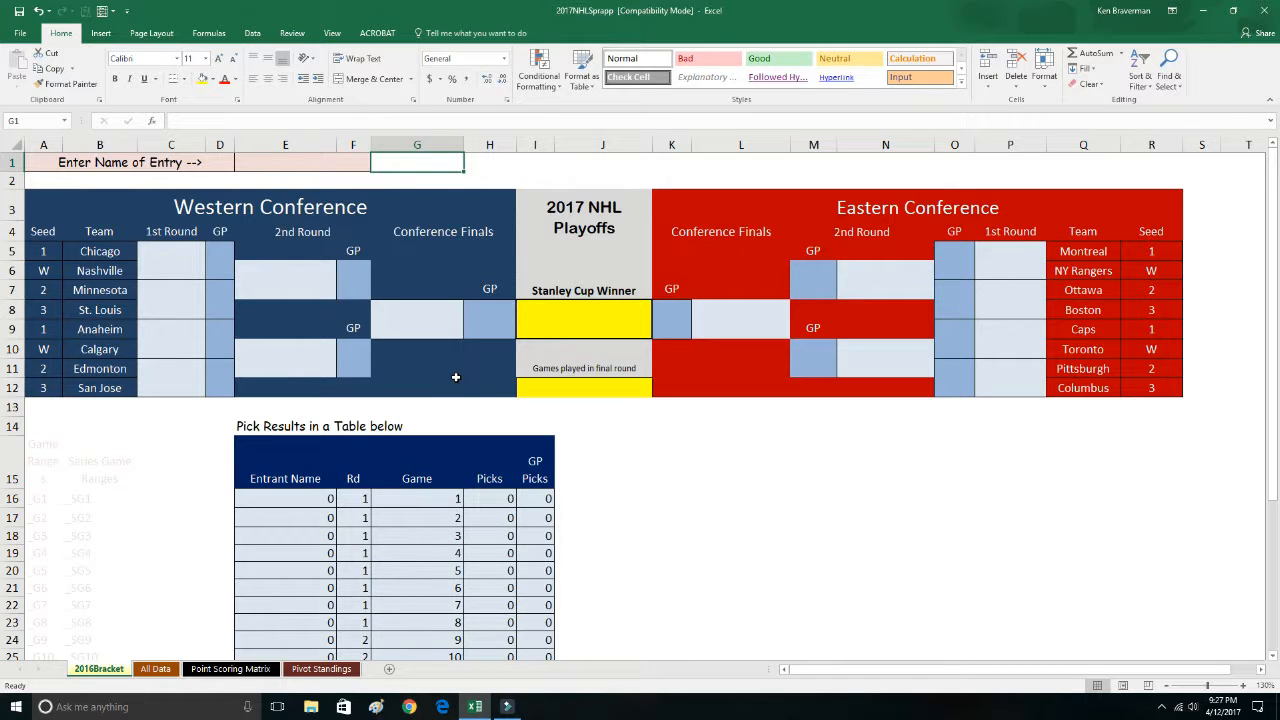
pyautogui.click(177, 266)
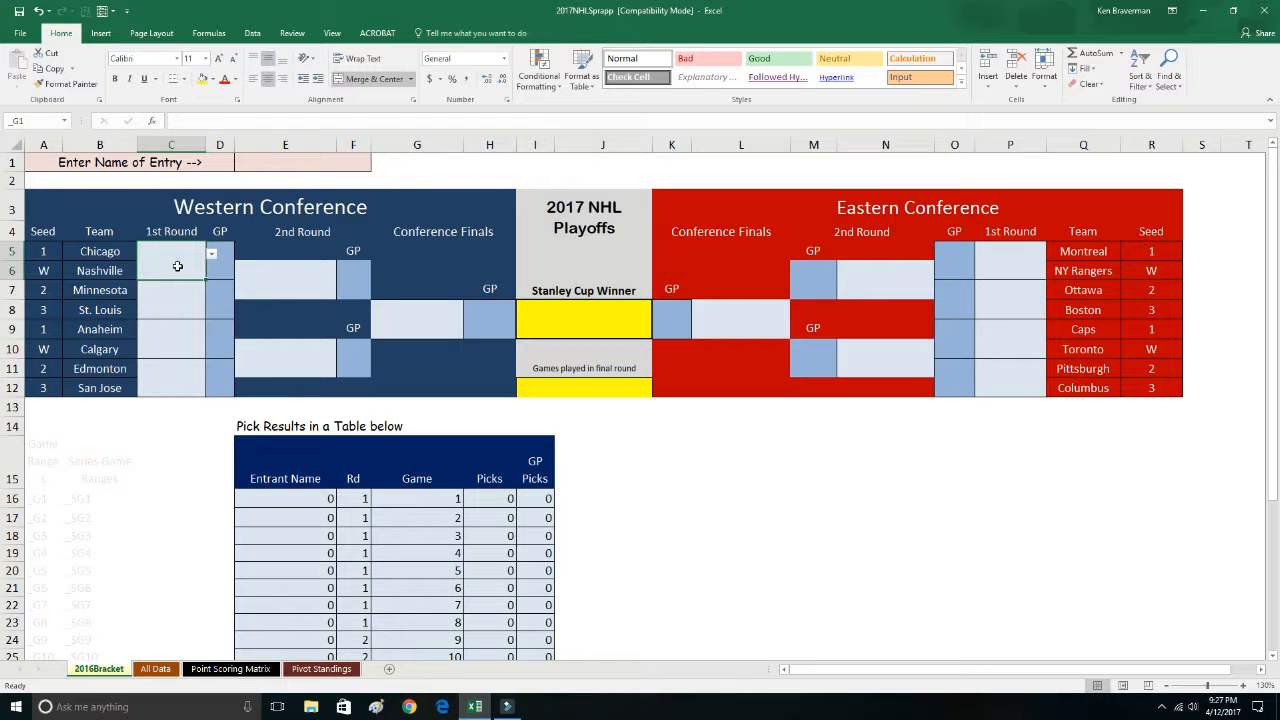